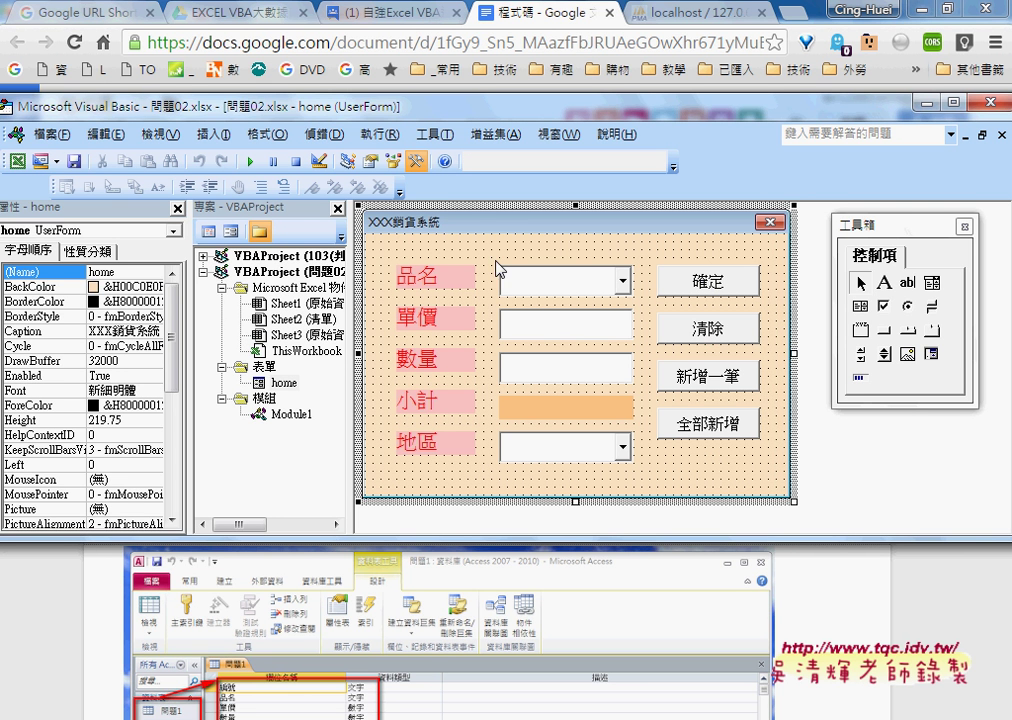
Look over the Format menu's alignment options for the form controls.
click(267, 134)
mouse_move(300, 163)
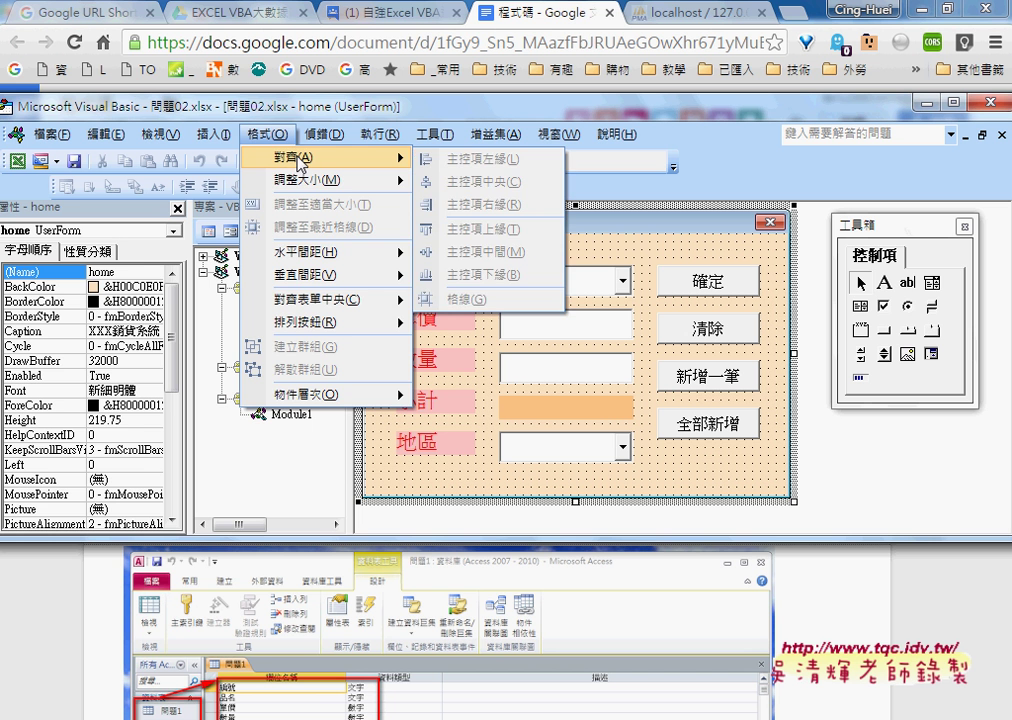
click(648, 278)
Select the 品名 combo box's (Name) value ComboBox1 and move the editor aside to show the code document.
click(618, 282)
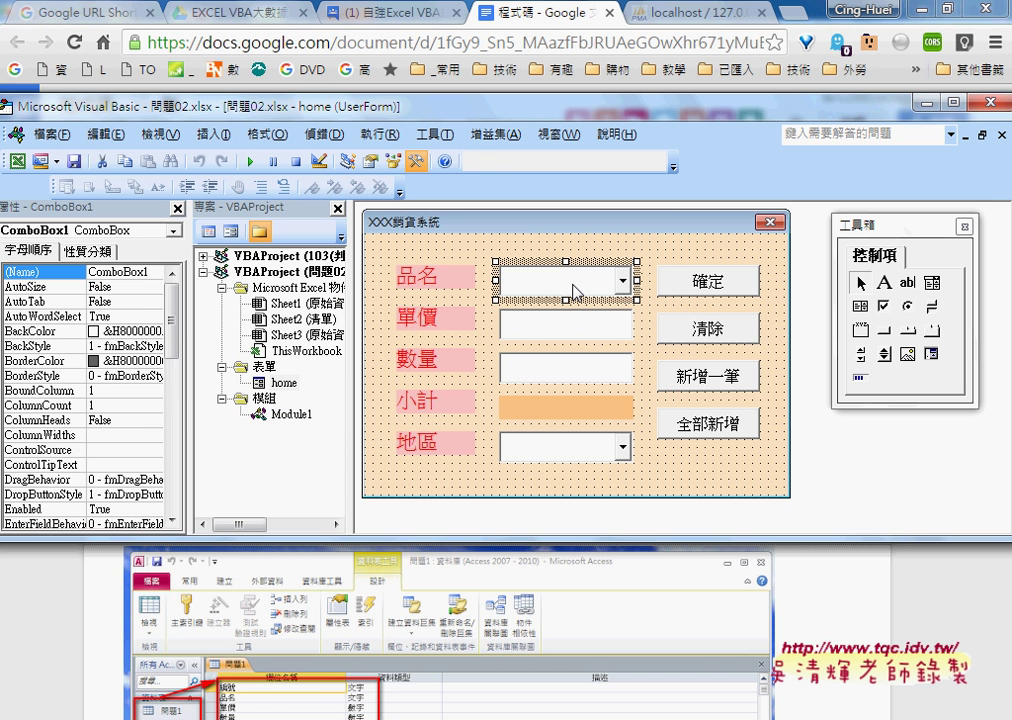
click(700, 290)
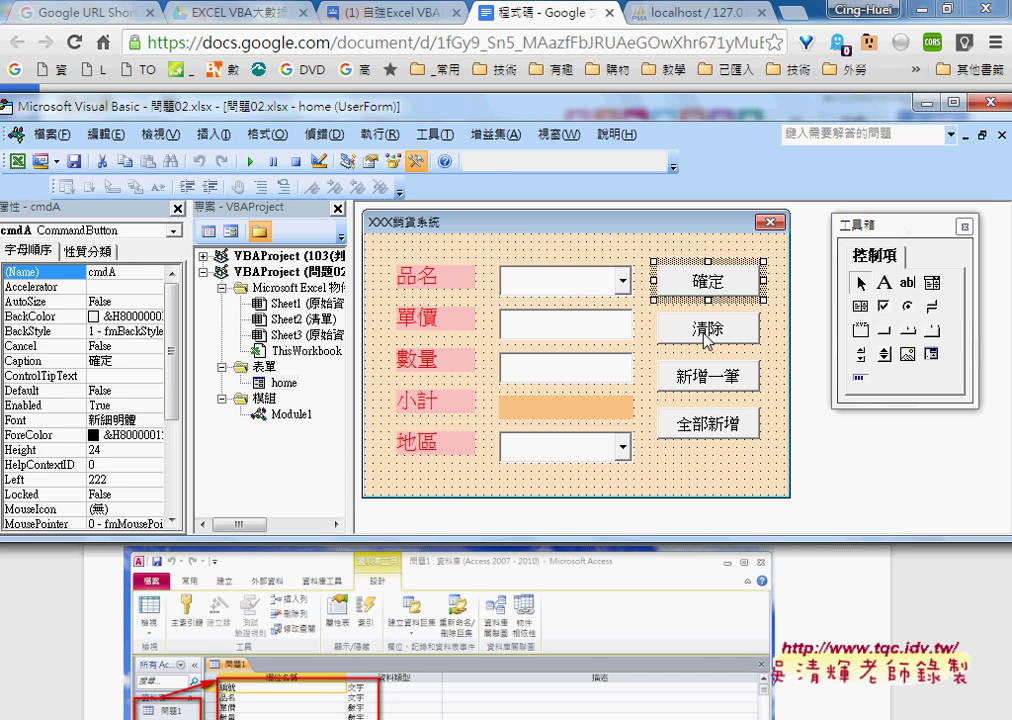
click(535, 284)
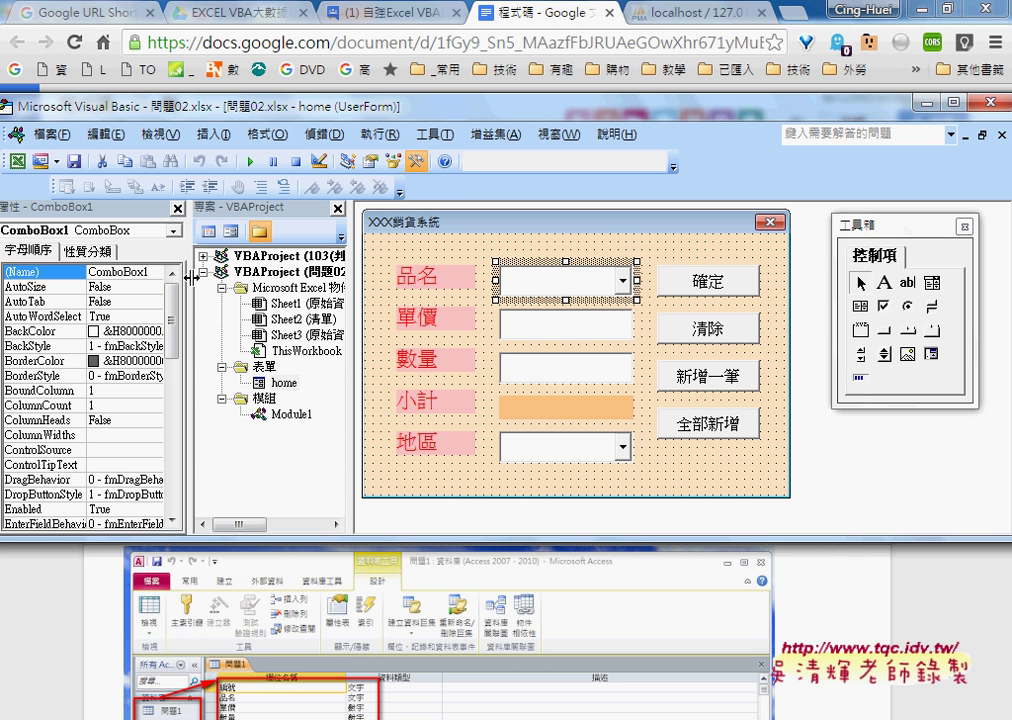
click(125, 212)
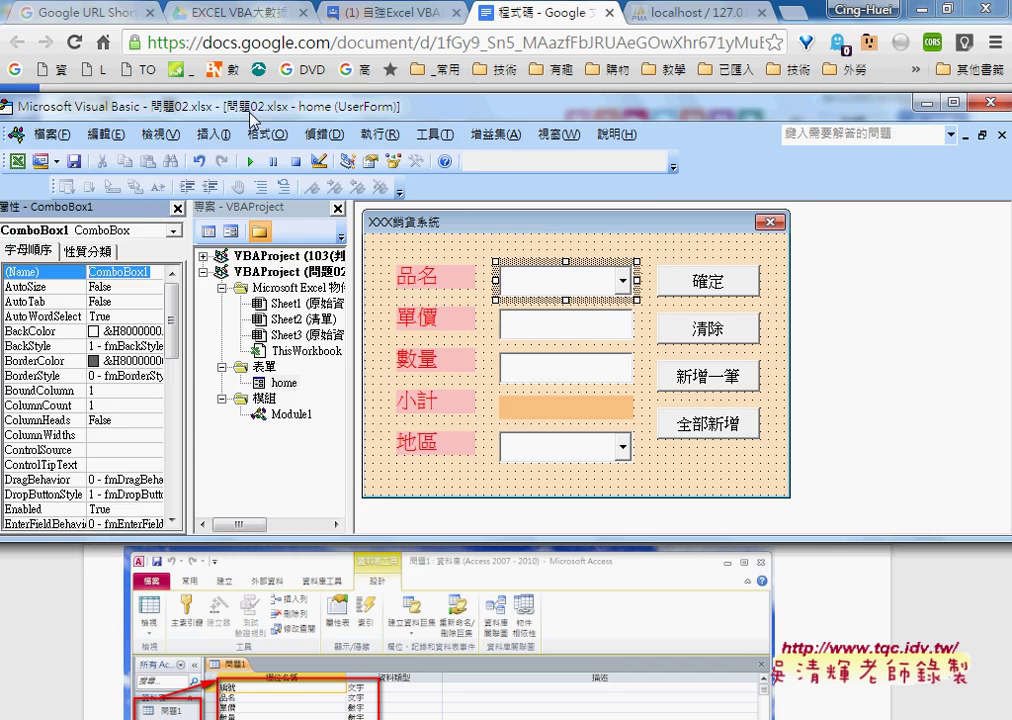
drag(253, 117, 659, 132)
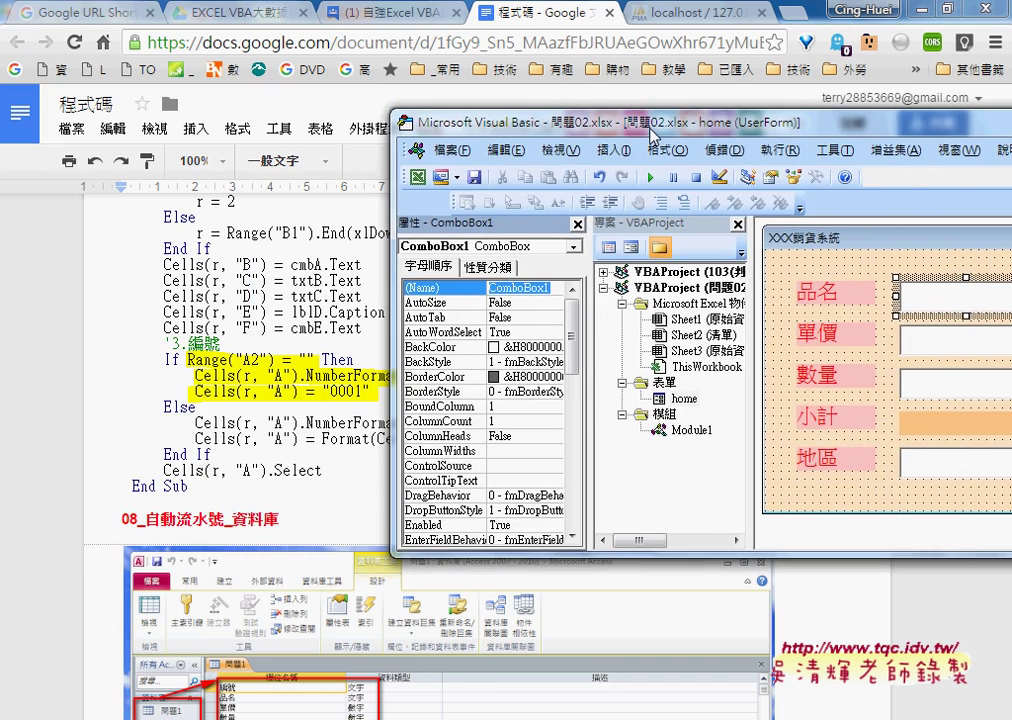
Scroll the Google Doc up to the 自動流水號_表單畫面 form-screen section.
click(328, 321)
scroll(328, 321, up, 10)
scroll(328, 321, up, 5)
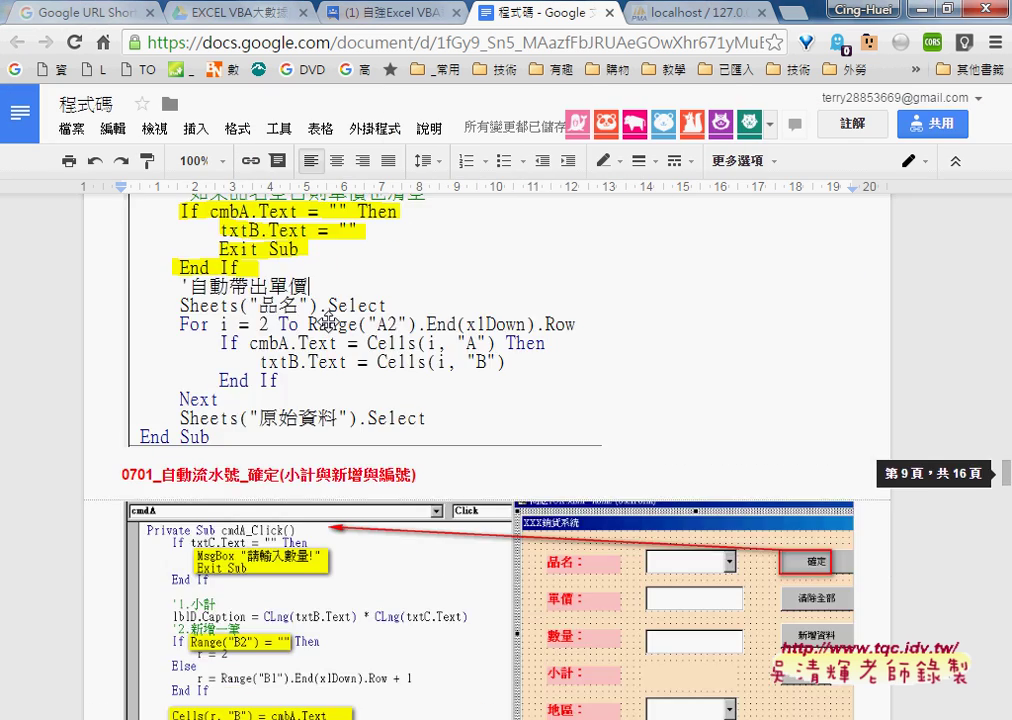
scroll(328, 321, up, 5)
scroll(328, 321, up, 5)
scroll(330, 322, up, 5)
scroll(330, 322, up, 5)
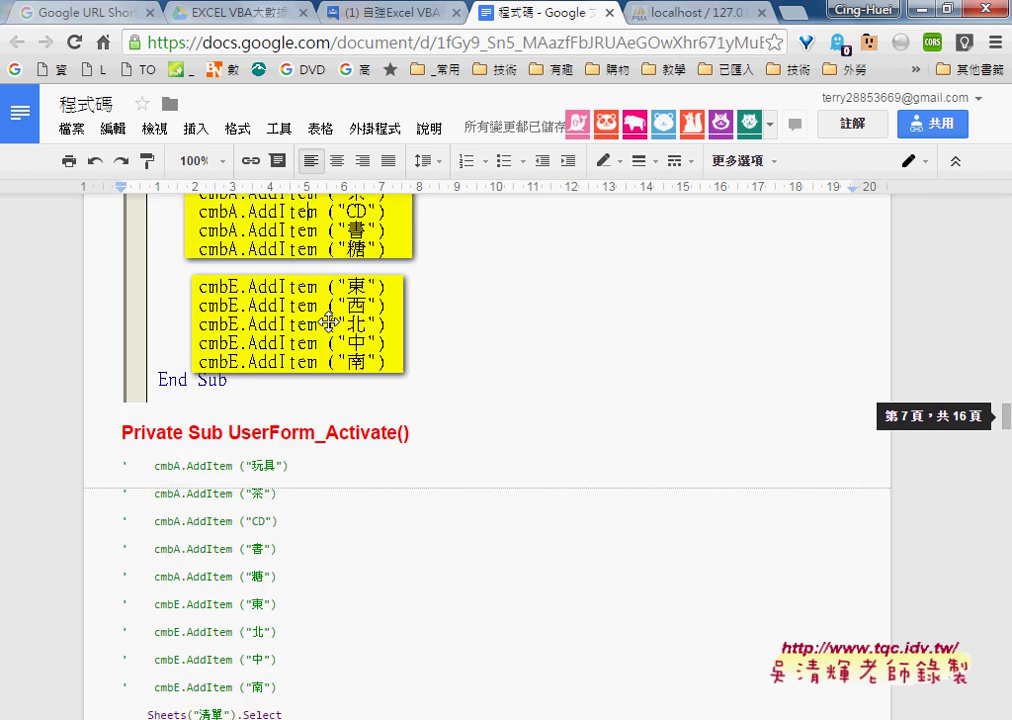
scroll(330, 322, up, 5)
scroll(330, 322, up, 5)
scroll(376, 342, up, 3)
scroll(376, 342, down, 1)
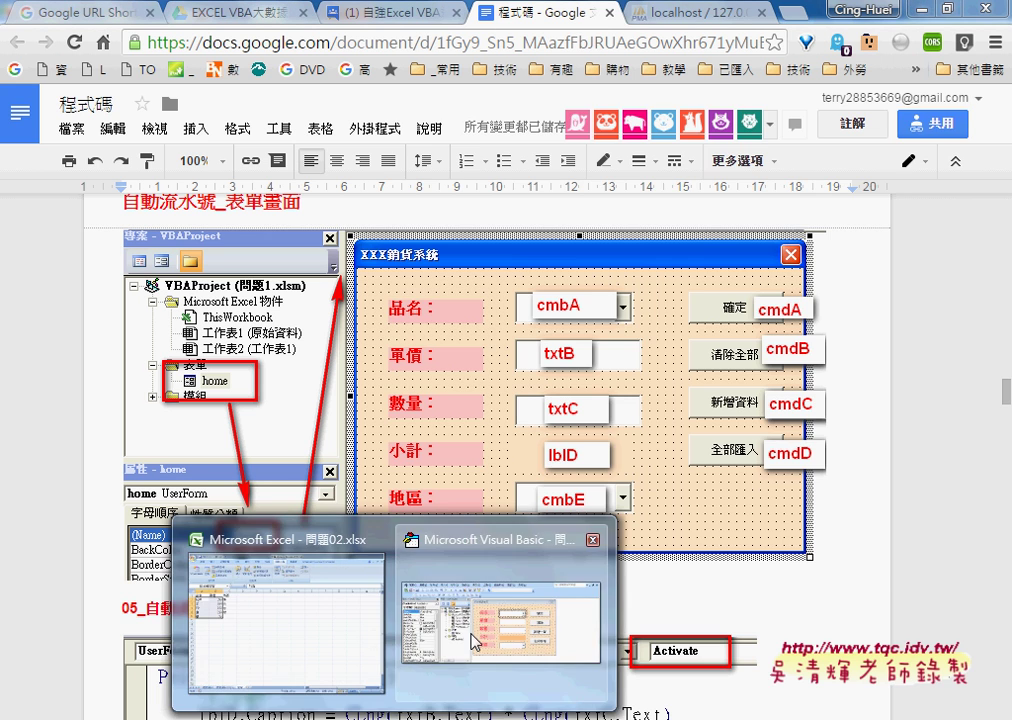
Shift the VBA editor around to compare its controls with the cmbA–cmdD names in the screenshot.
click(505, 595)
drag(560, 122, 638, 364)
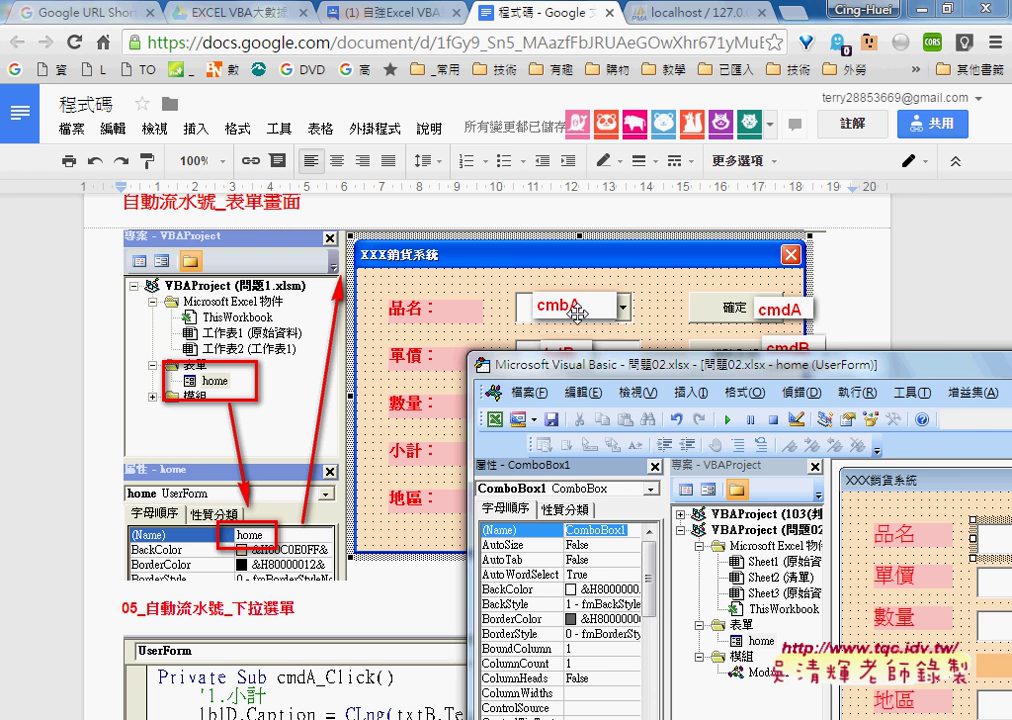
mouse_move(589, 366)
mouse_down()
mouse_move(705, 297)
mouse_move(723, 264)
mouse_up()
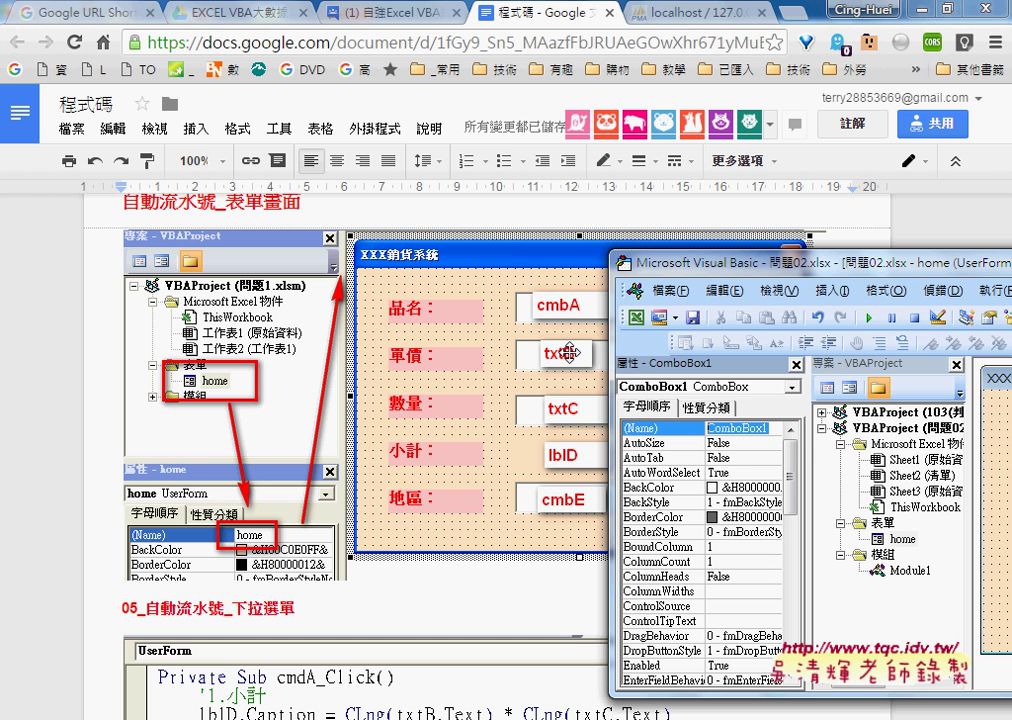
drag(682, 271, 897, 264)
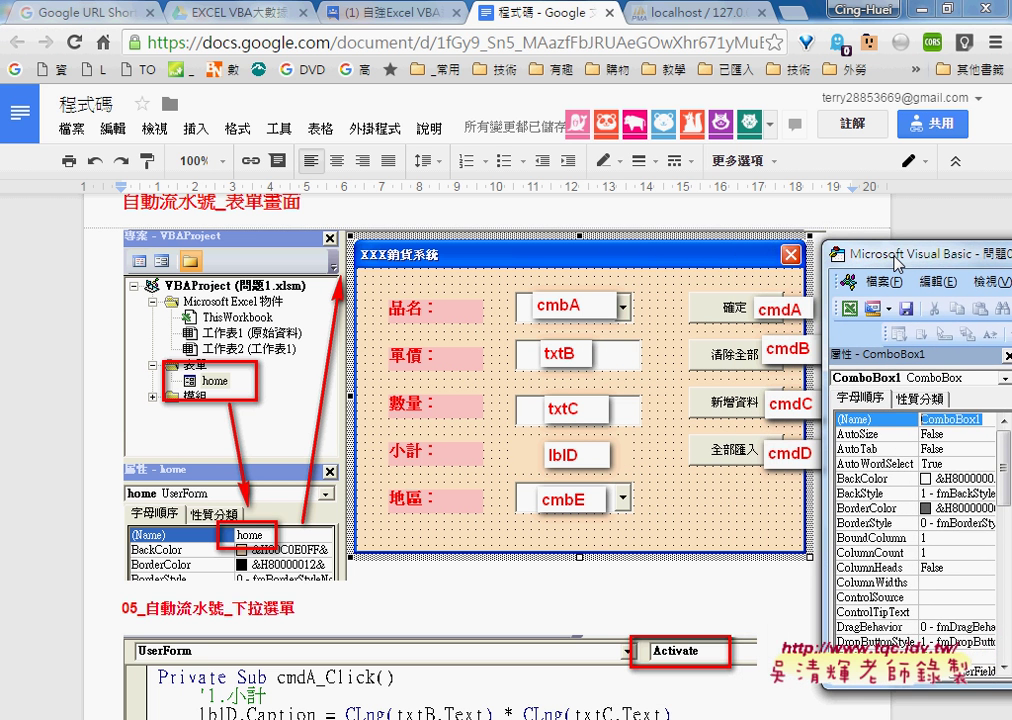
drag(897, 264, 110, 171)
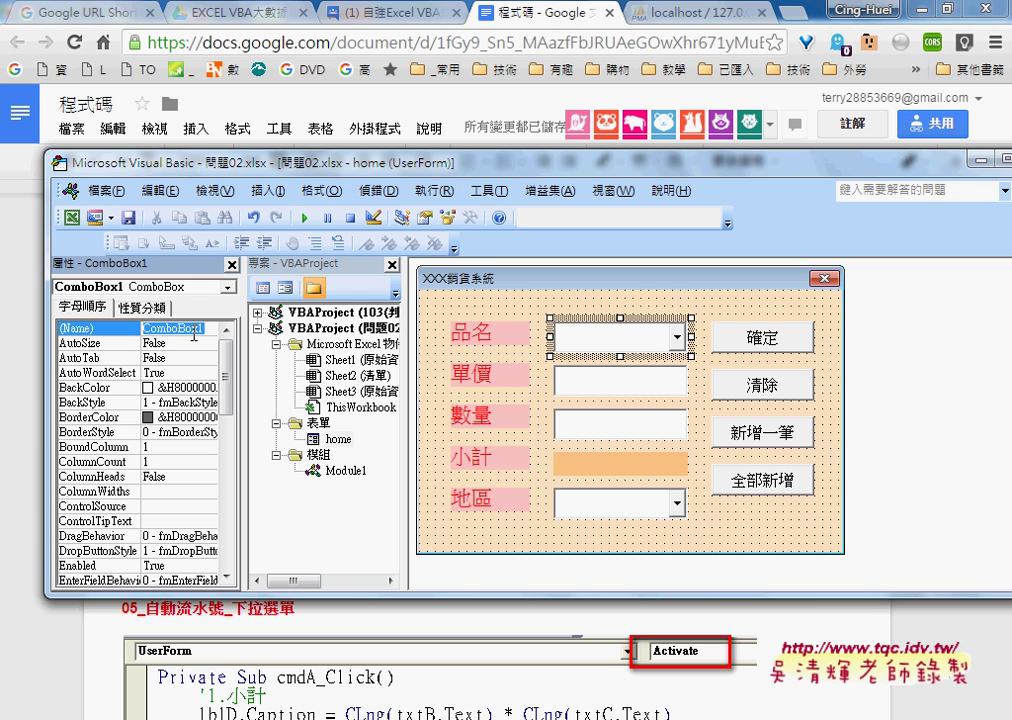
Rename ComboBox1 to cmbA and check the names of the 單價, 數量, 小計 and 地區 controls.
text(cmbA)
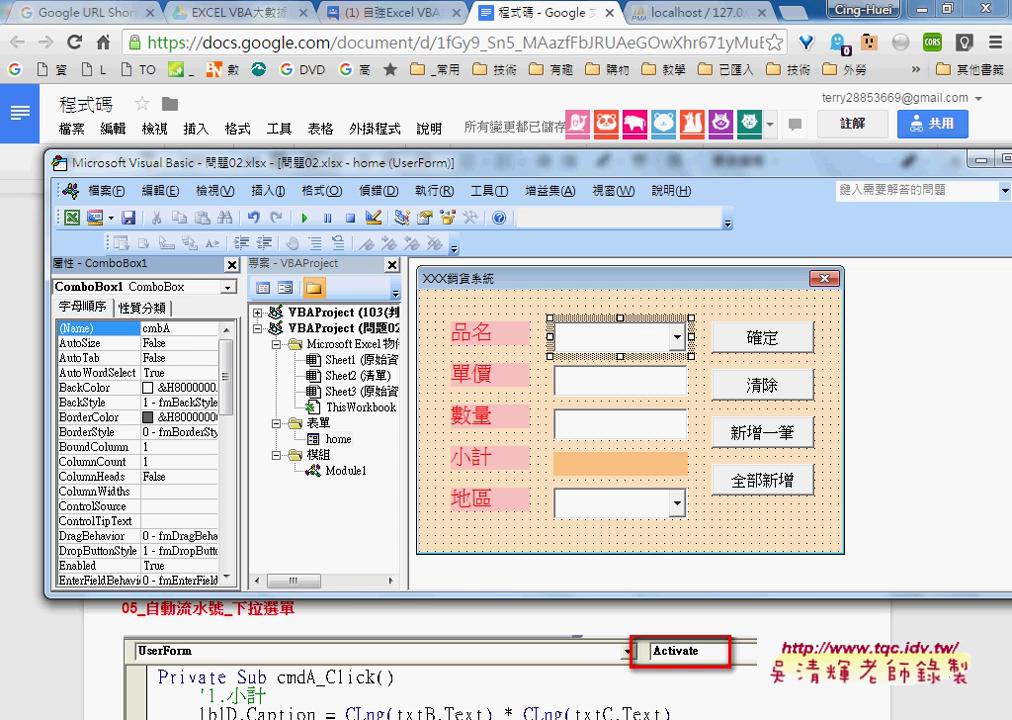
key(Return)
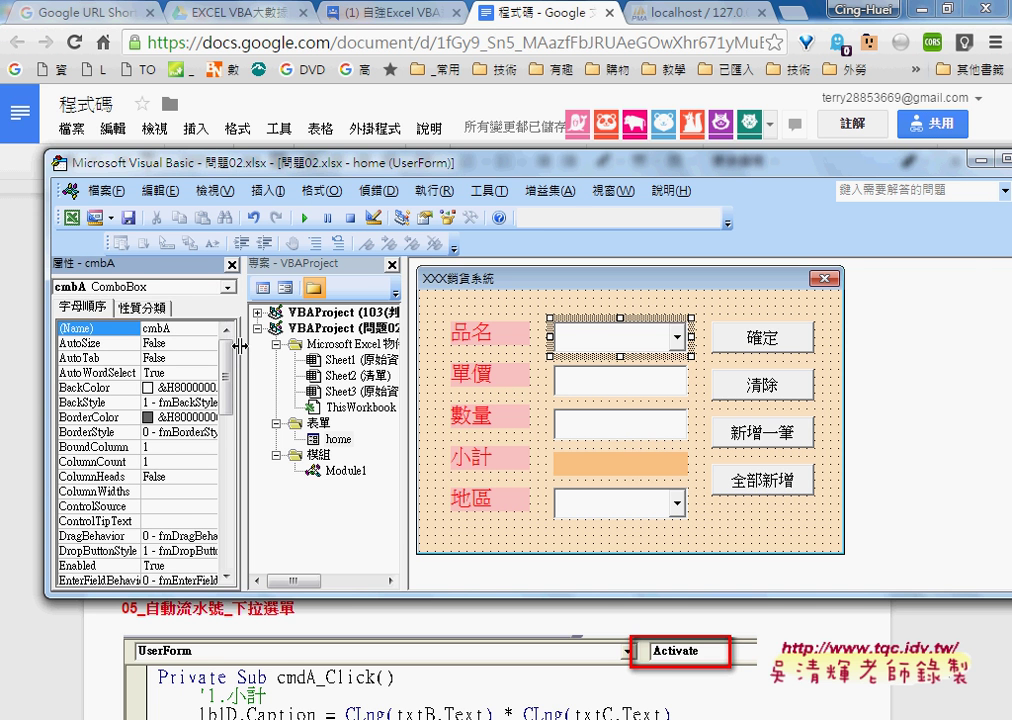
click(583, 385)
click(587, 430)
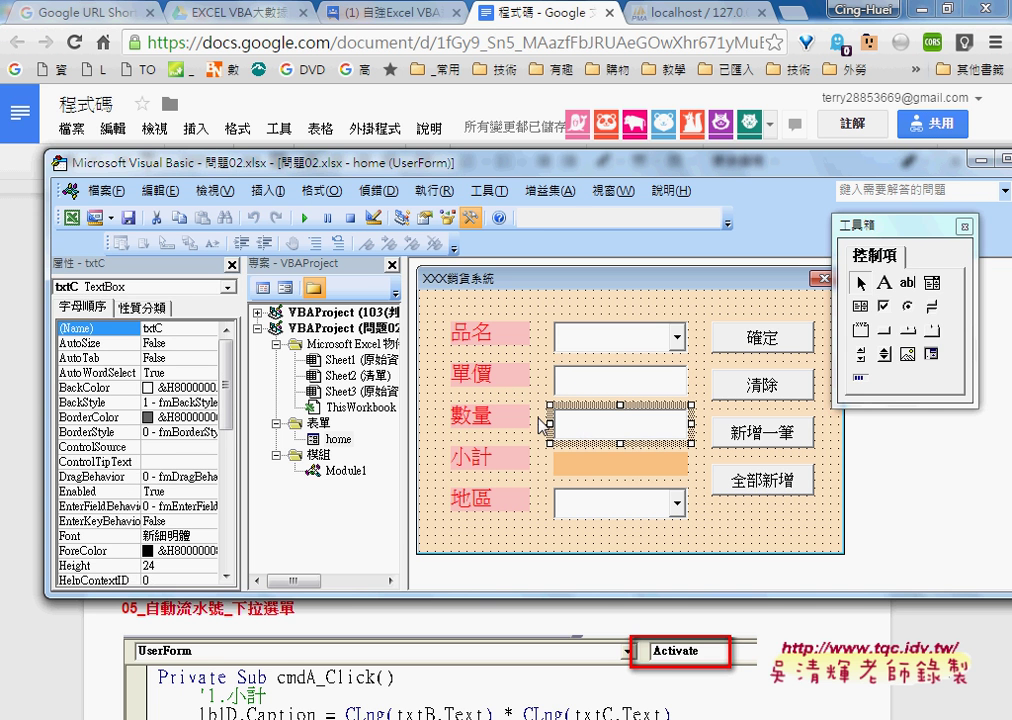
click(614, 463)
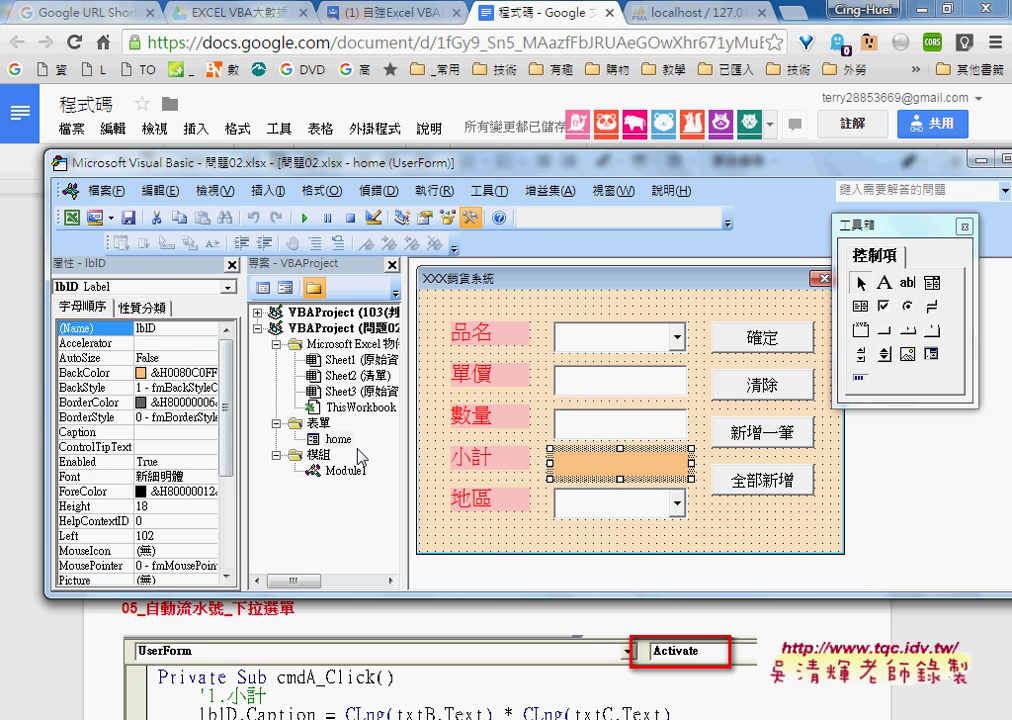
click(618, 516)
Check the 確定, 清除, 新增一筆 and 全部新增 button names, then run the form.
click(770, 337)
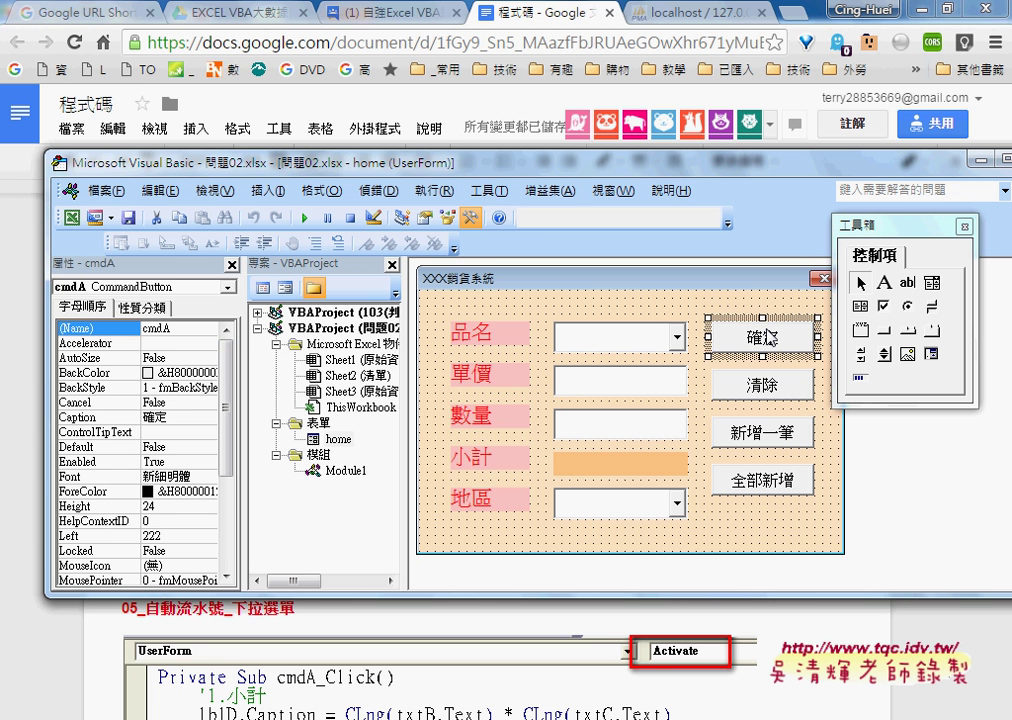
click(765, 385)
click(770, 432)
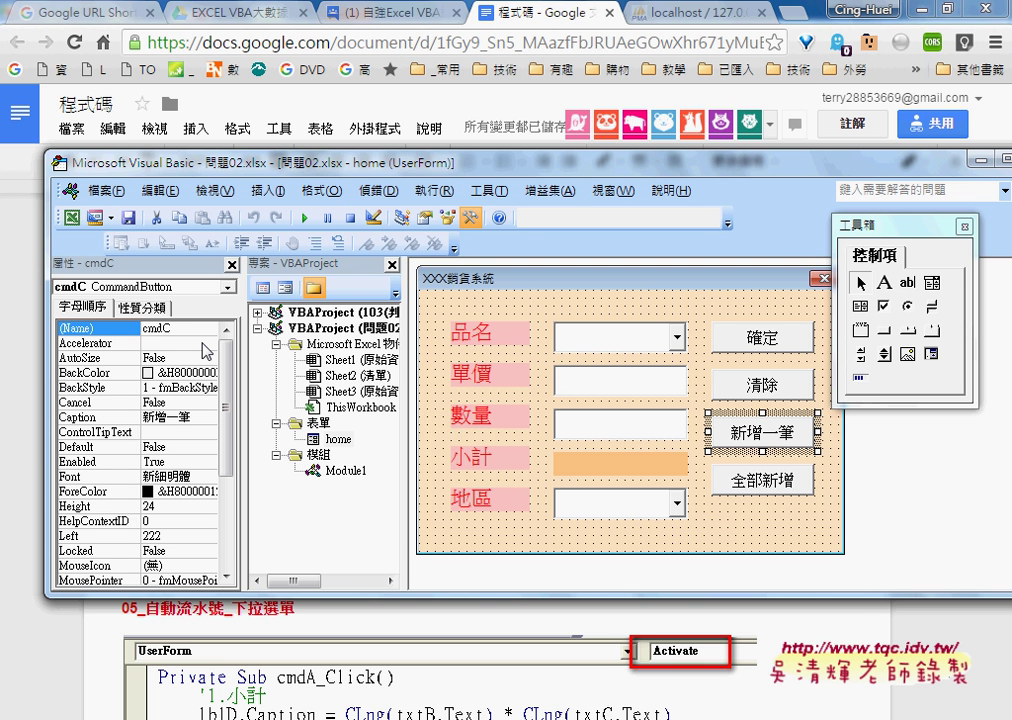
click(760, 490)
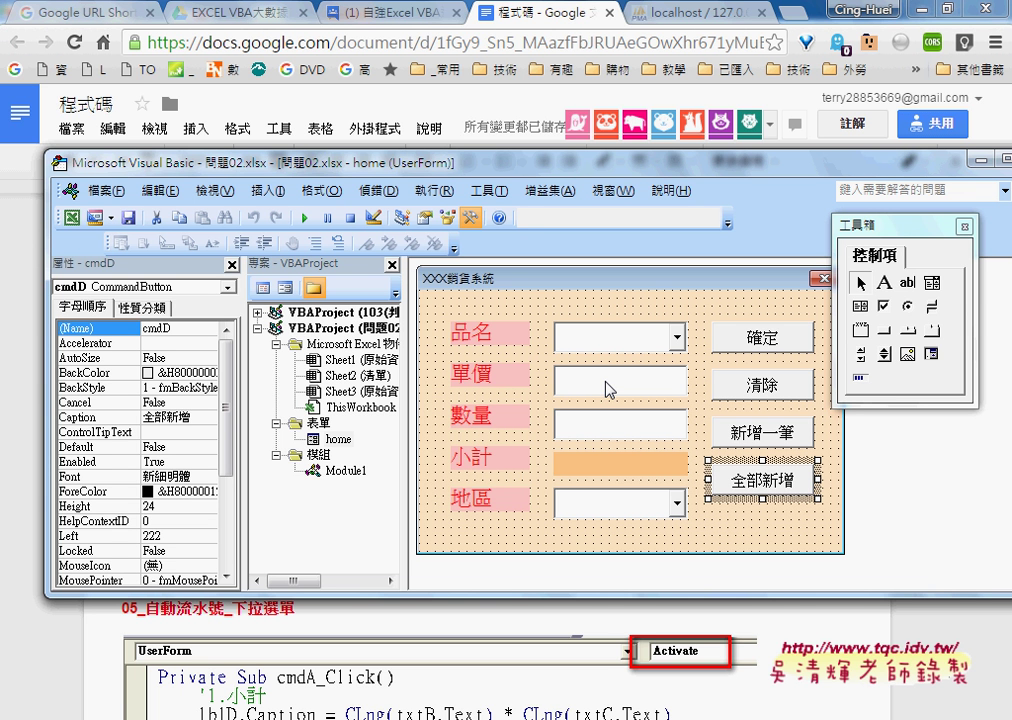
click(305, 220)
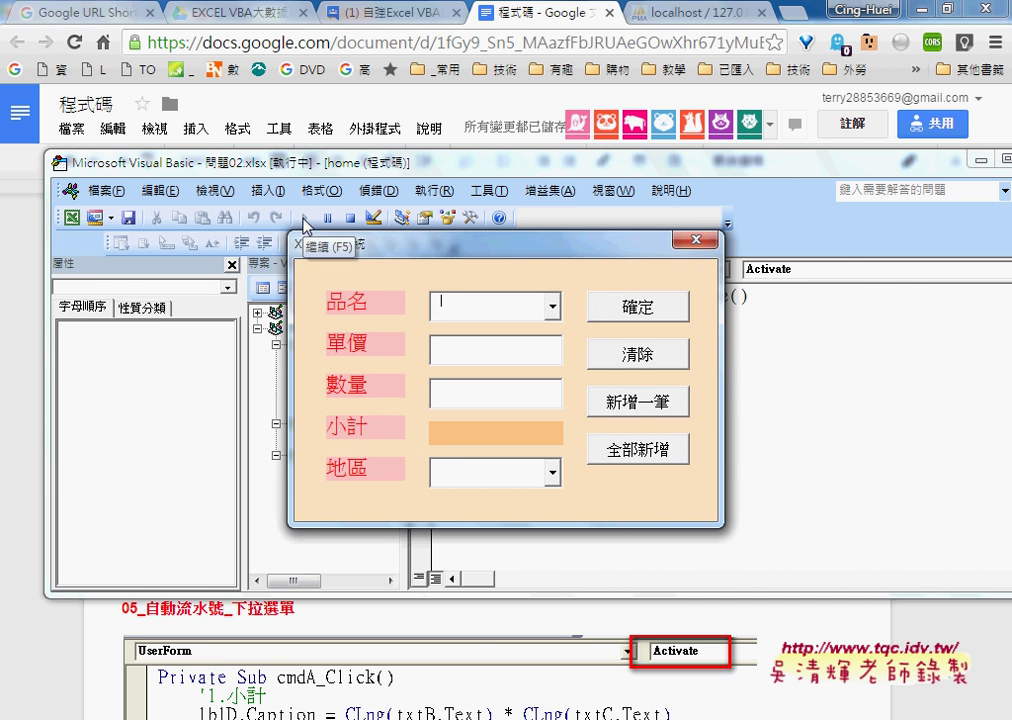
Run the 啟動表單 macro from Module1 and find the form's 品名 dropdown empty.
click(697, 240)
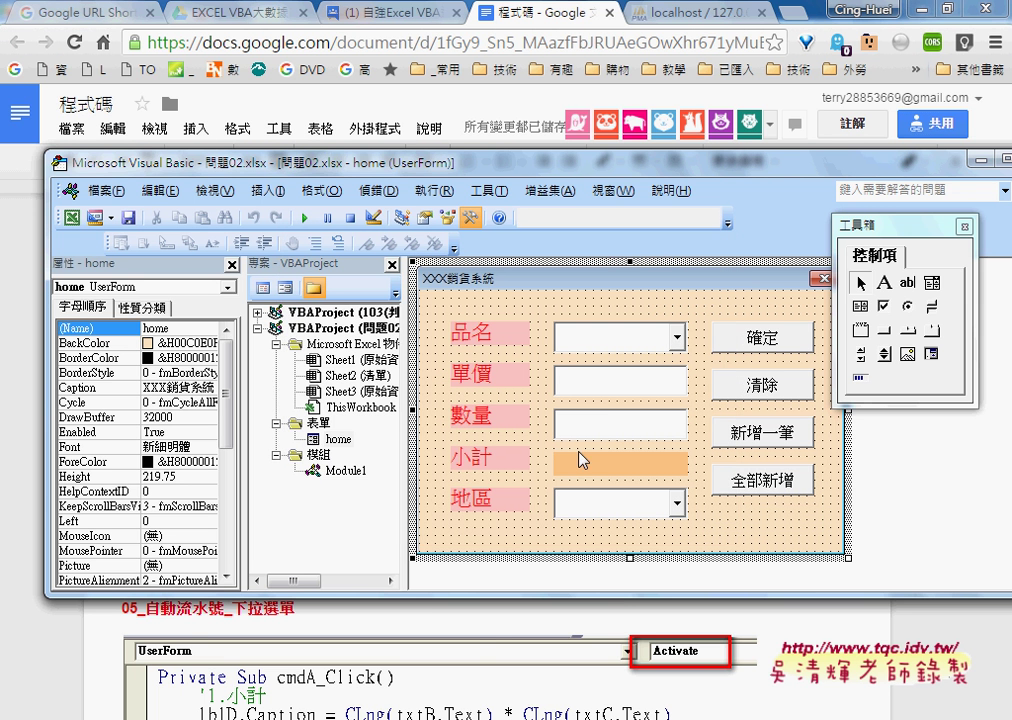
mouse_move(395, 715)
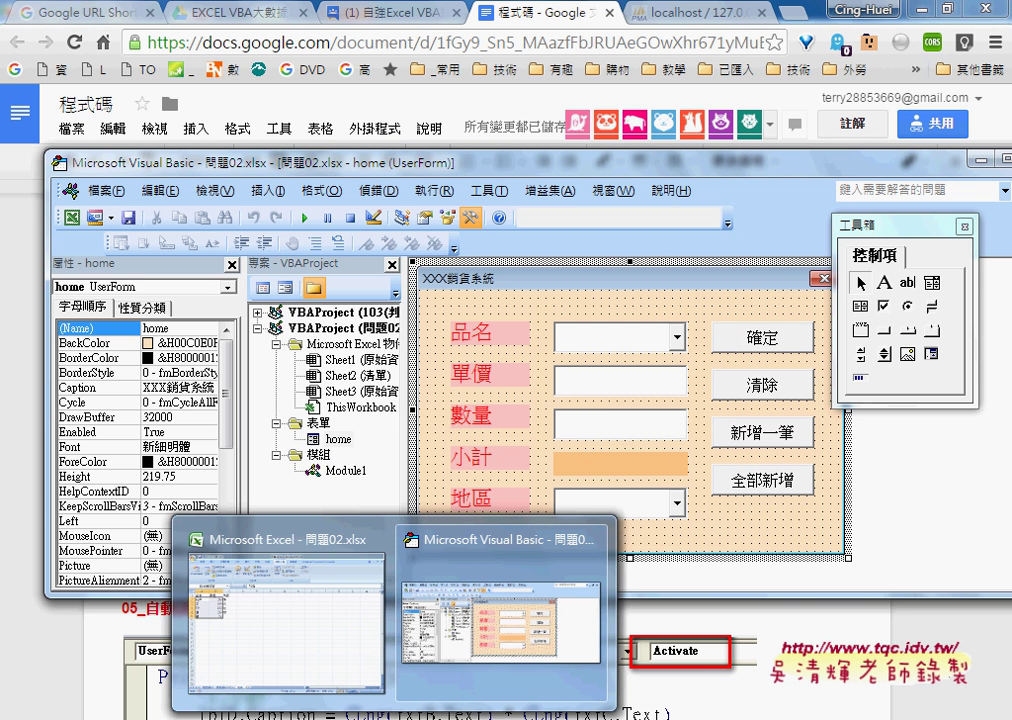
double_click(345, 470)
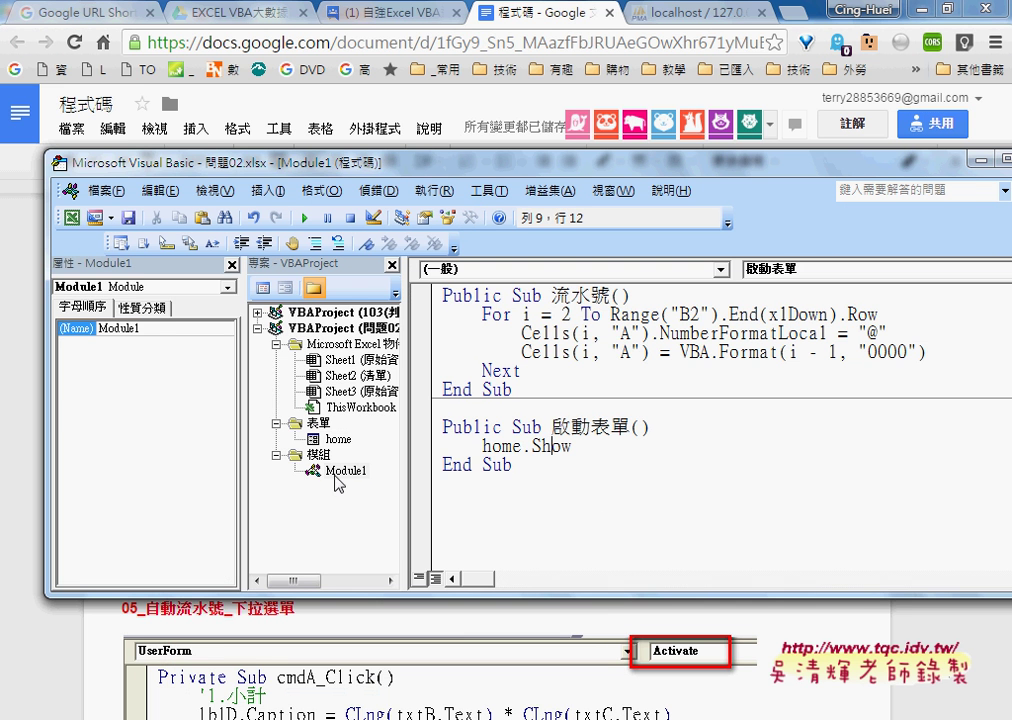
click(546, 447)
click(306, 218)
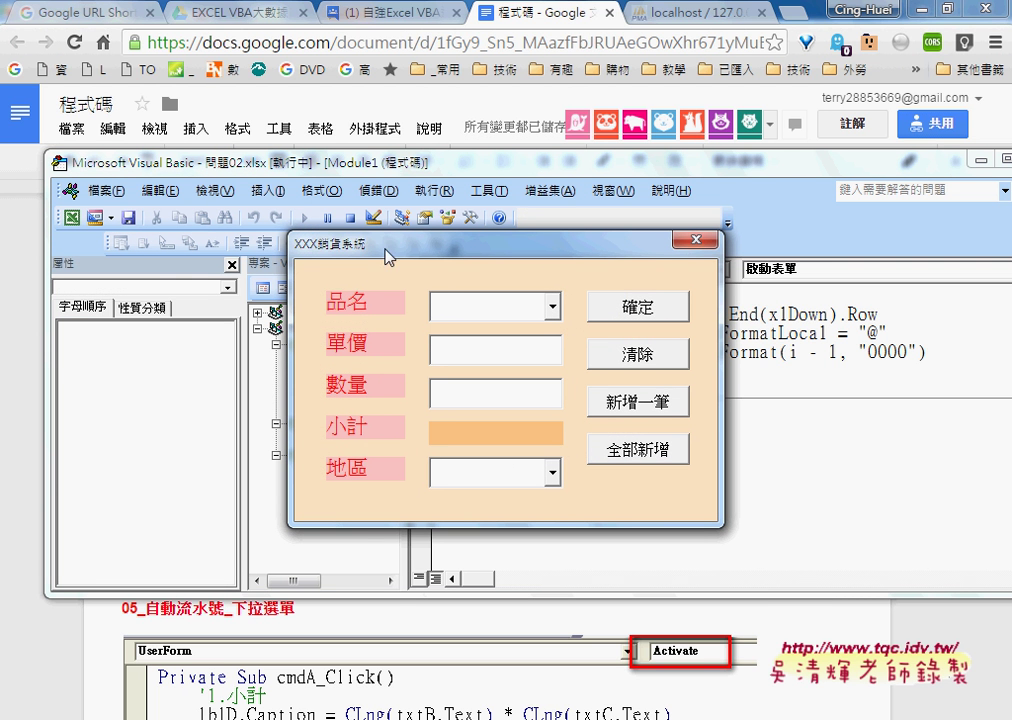
click(553, 309)
key(Escape)
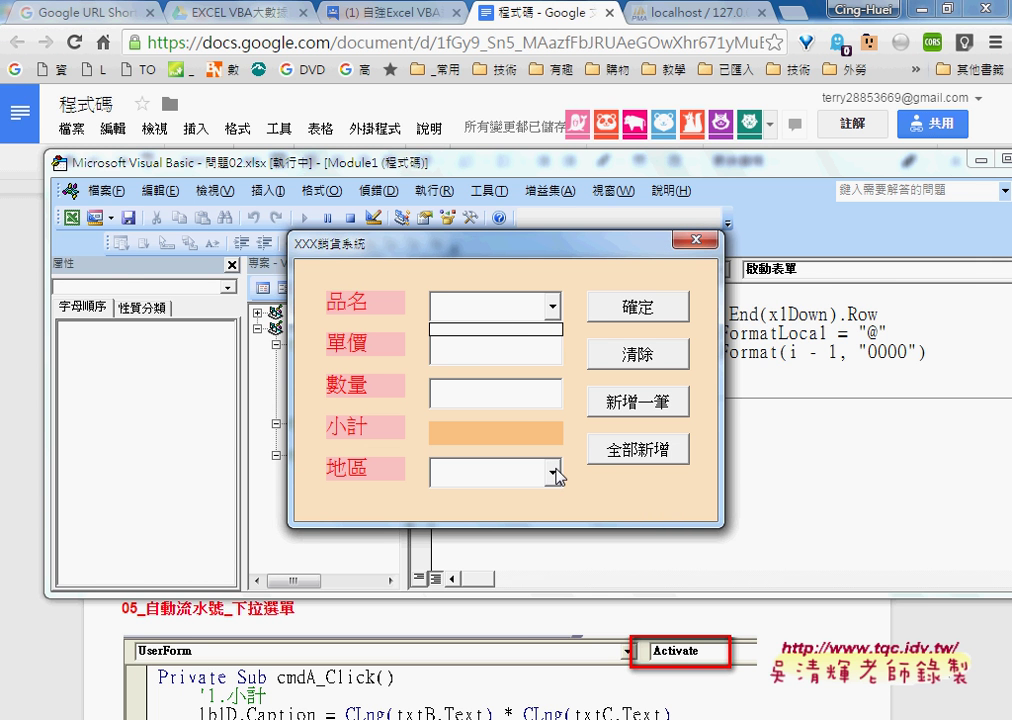
click(695, 240)
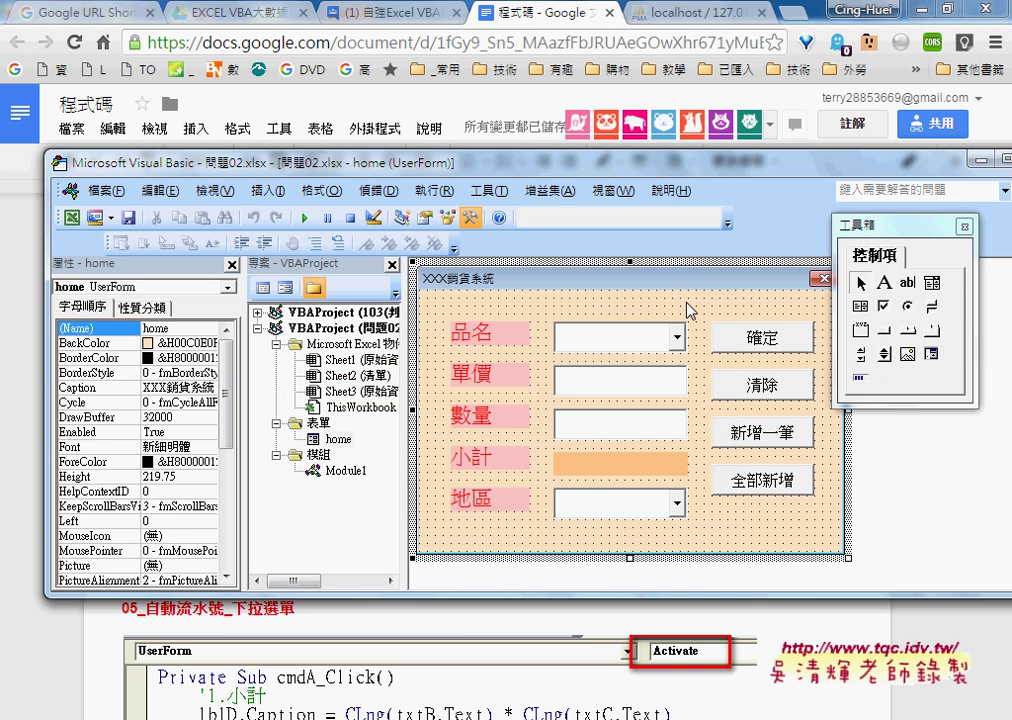
Add an empty UserForm_Activate event procedure to the form's code.
double_click(686, 308)
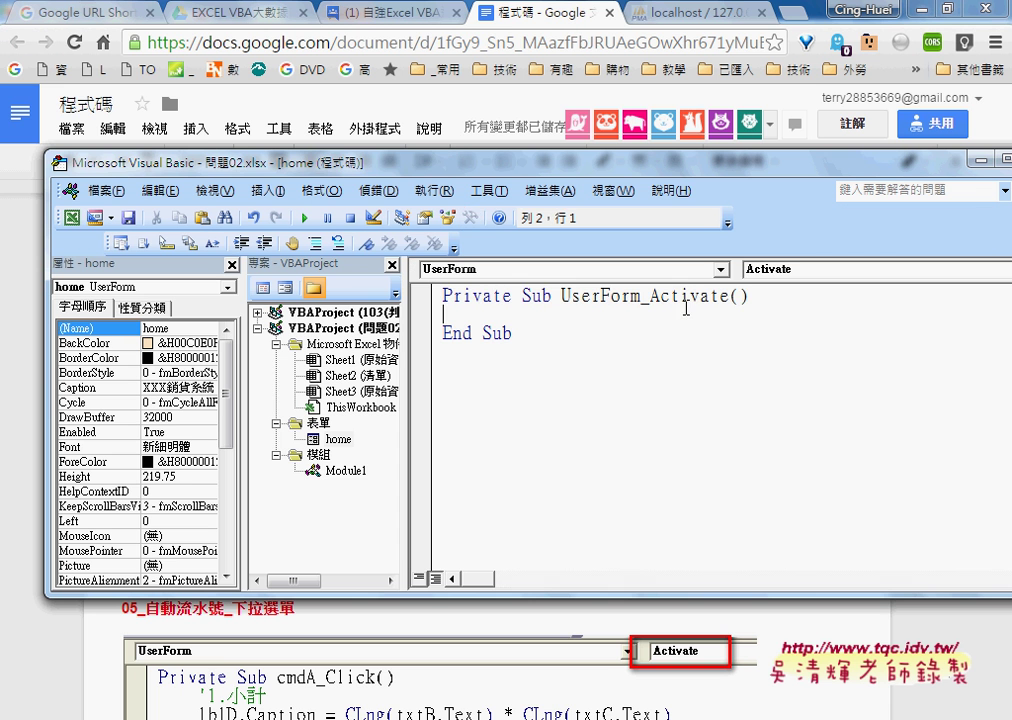
click(779, 270)
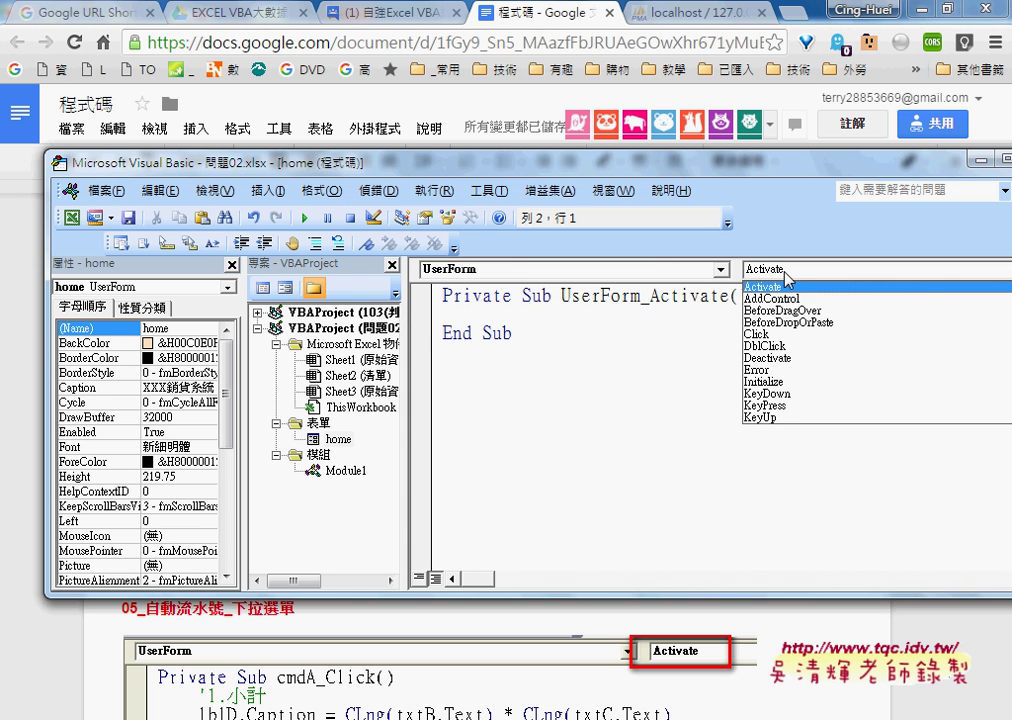
click(785, 286)
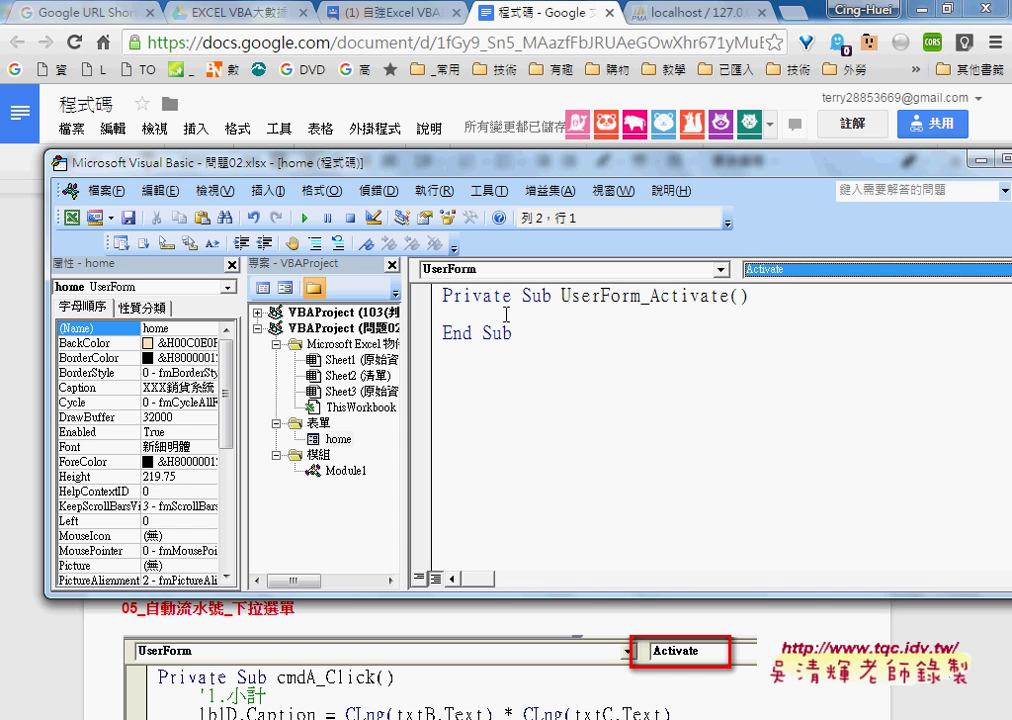
Back in the designer, check the names of the 品名 and 地區 combo boxes.
double_click(320, 440)
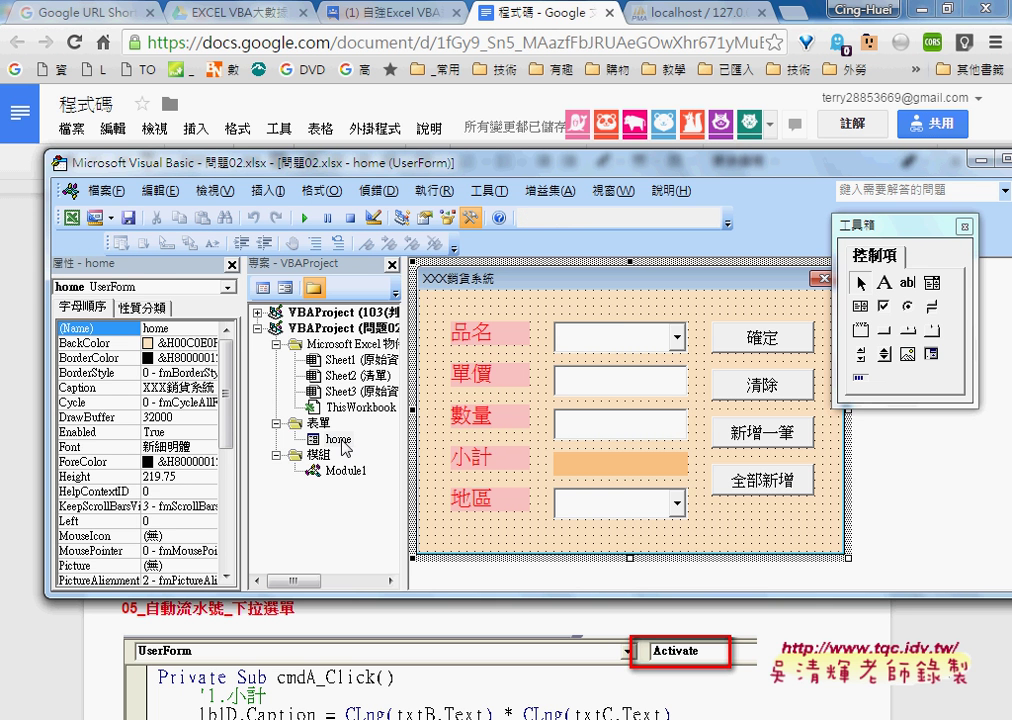
click(640, 349)
click(601, 505)
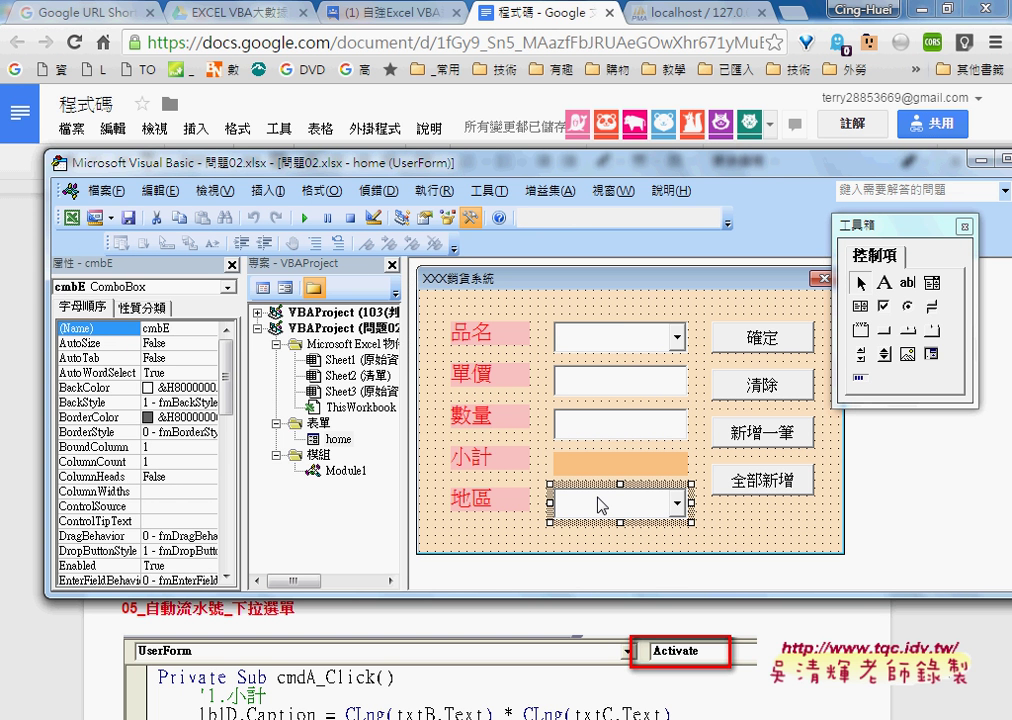
click(588, 341)
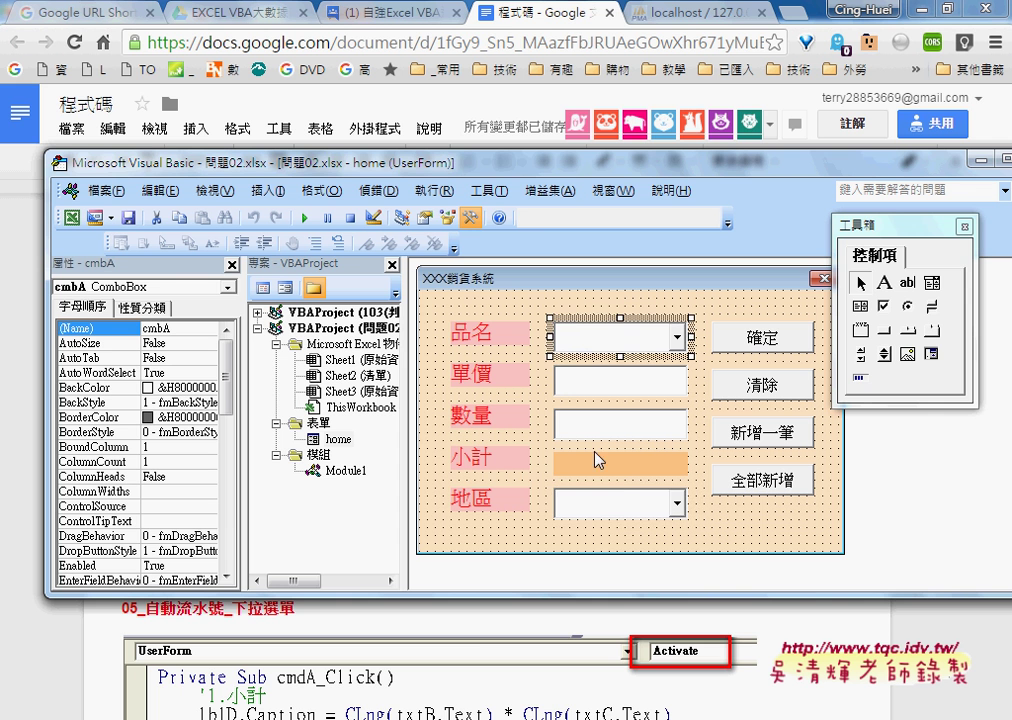
click(620, 515)
Select the product names in A2:A6 and regions in C2:C5 on the 清單 sheet.
mouse_move(395, 715)
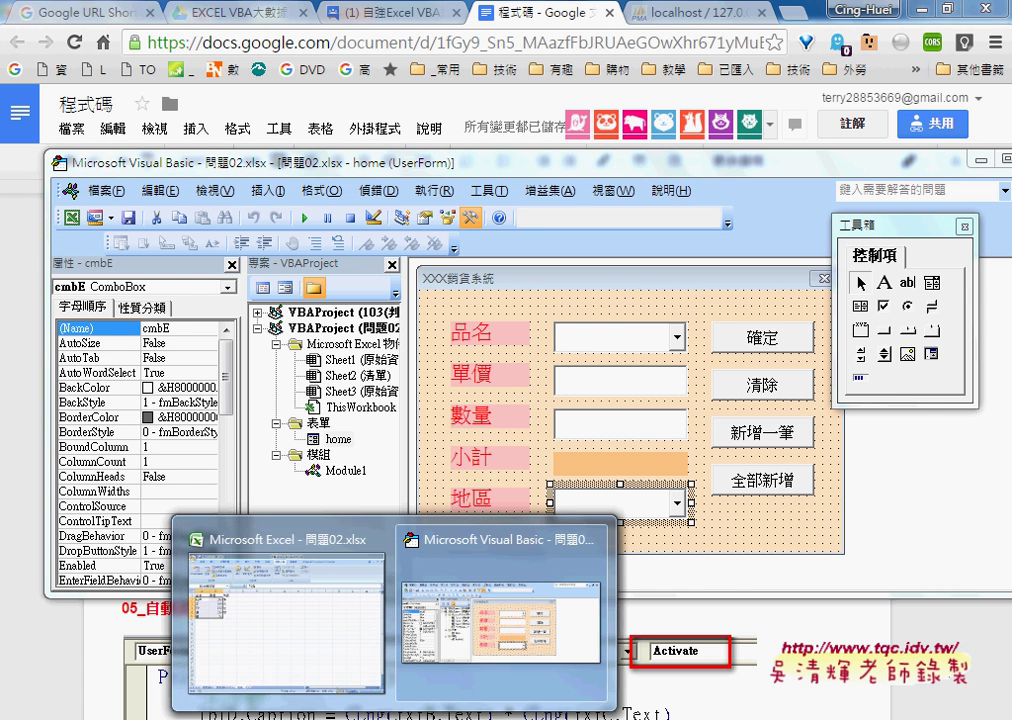
click(333, 633)
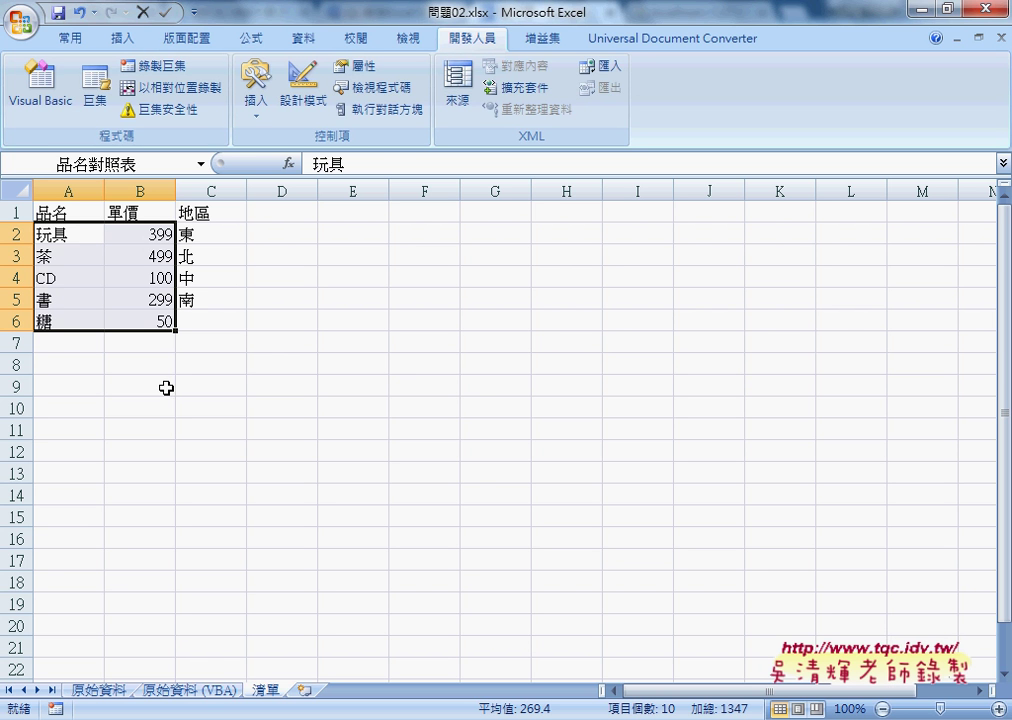
drag(70, 238, 88, 318)
drag(221, 232, 218, 298)
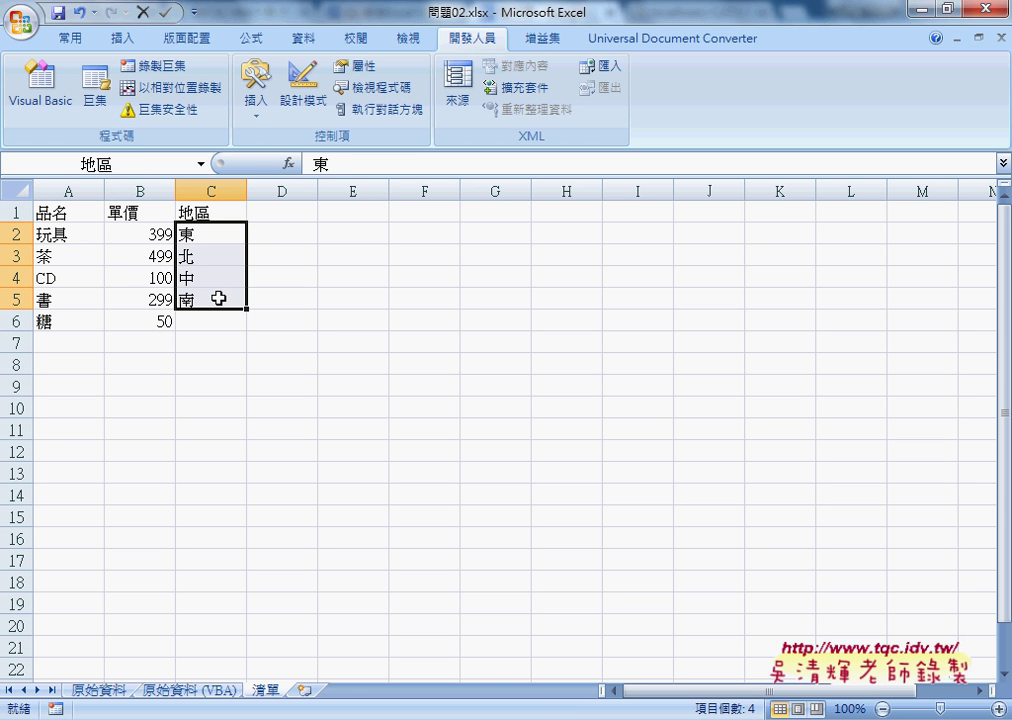
click(78, 341)
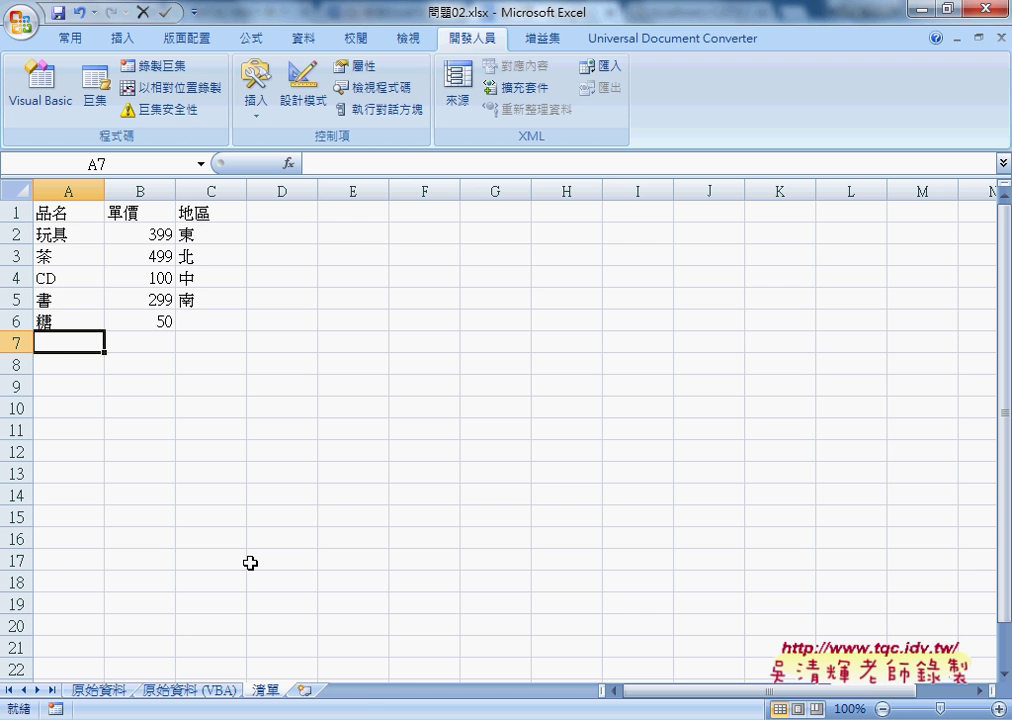
Return to the VBA editor's UserForm_Activate code.
mouse_move(395, 719)
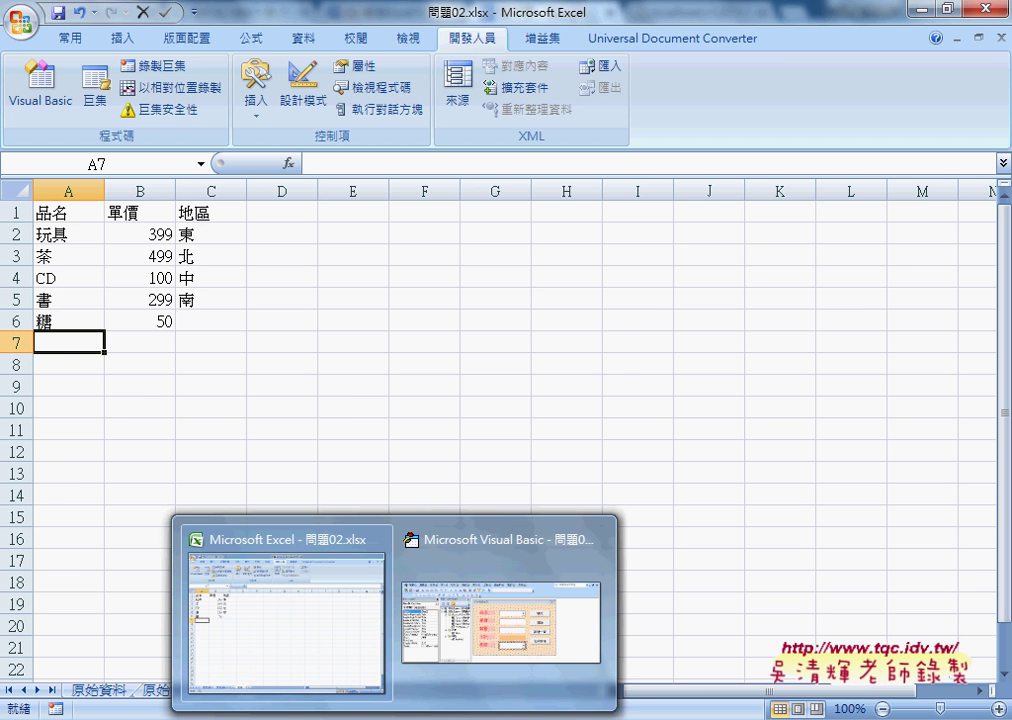
click(456, 623)
double_click(490, 484)
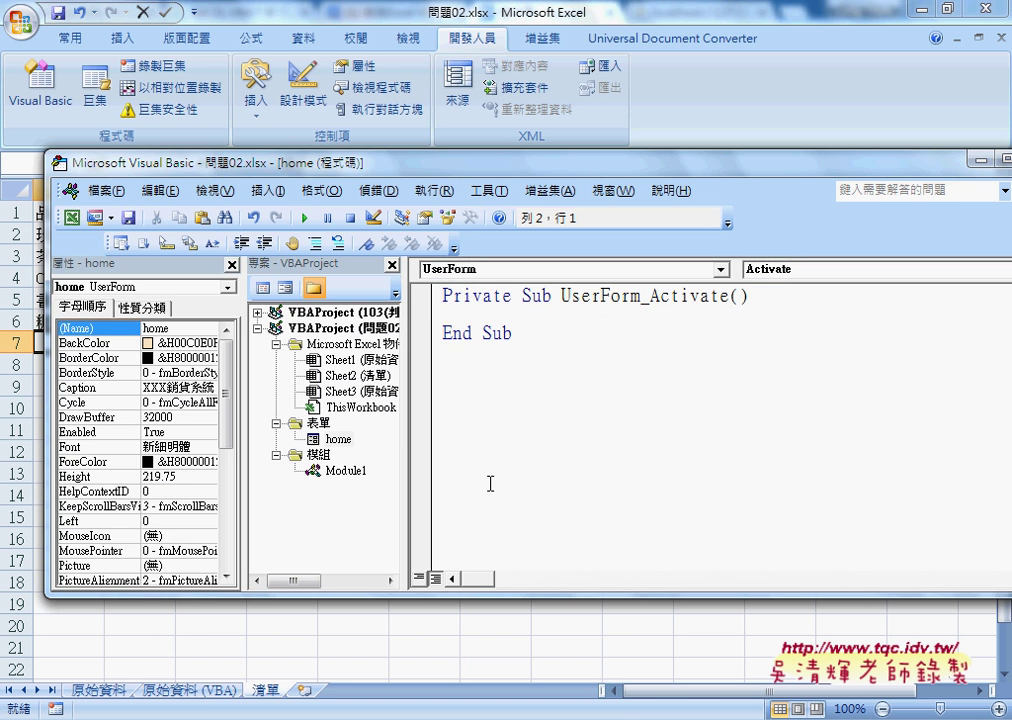
Scroll the Google Doc to the UserForm_Activate listing and select its commented AddItem lines.
mouse_move(335, 719)
click(333, 655)
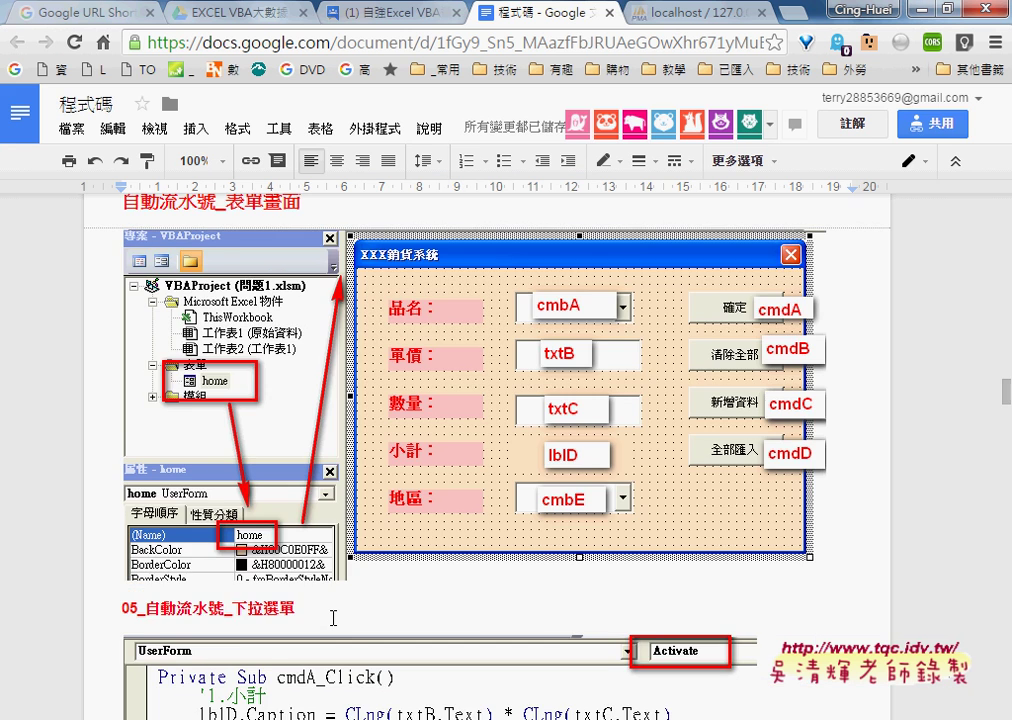
scroll(333, 615, up, 2)
scroll(333, 615, down, 4)
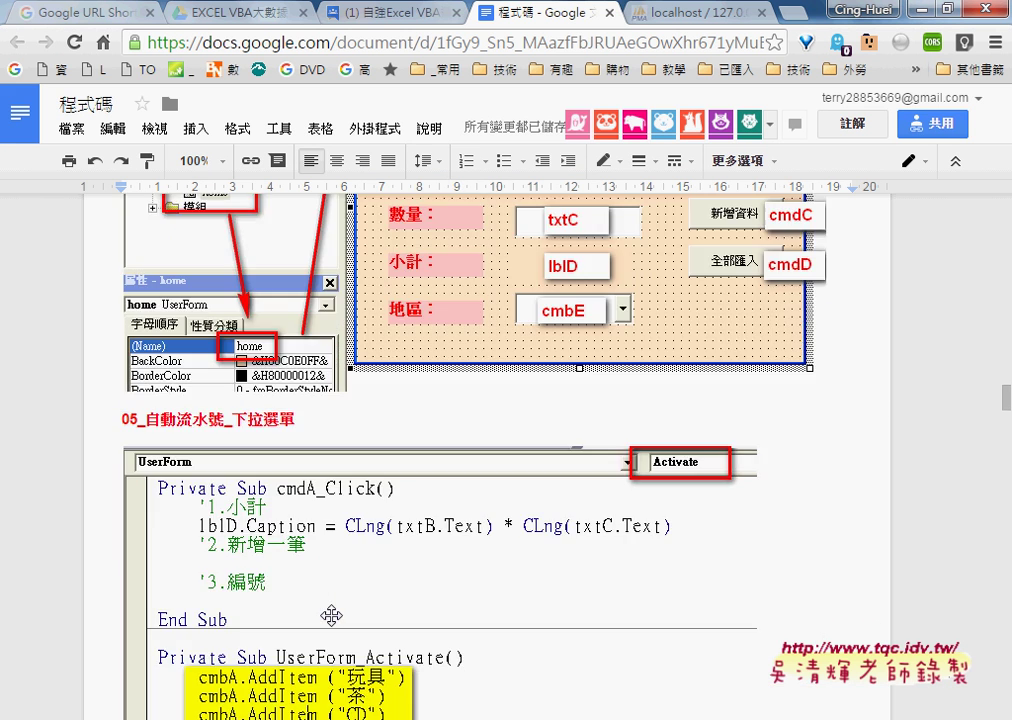
scroll(332, 617, down, 2)
scroll(332, 617, down, 2)
scroll(332, 614, down, 2)
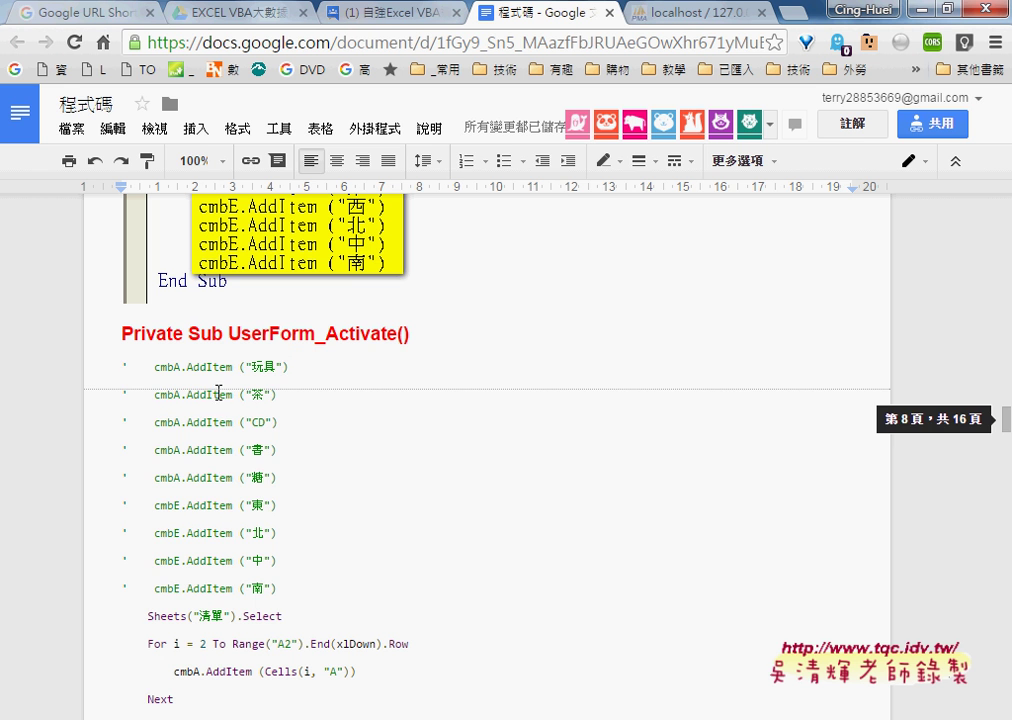
drag(124, 366, 298, 586)
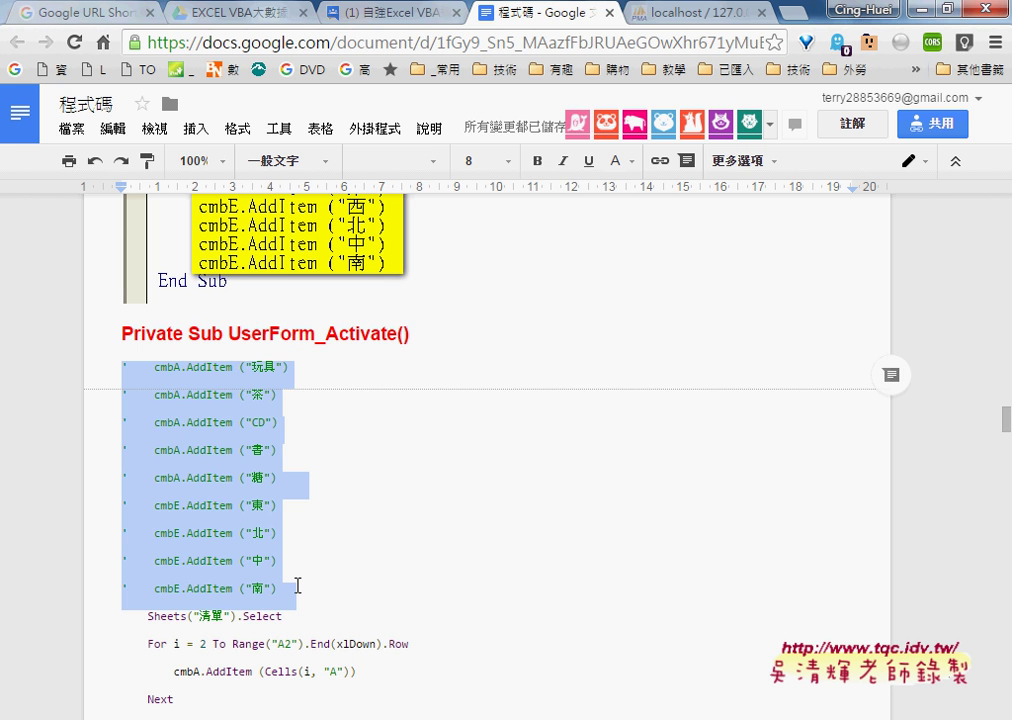
Paste the commented AddItem lines into the empty UserForm_Activate procedure.
click(505, 600)
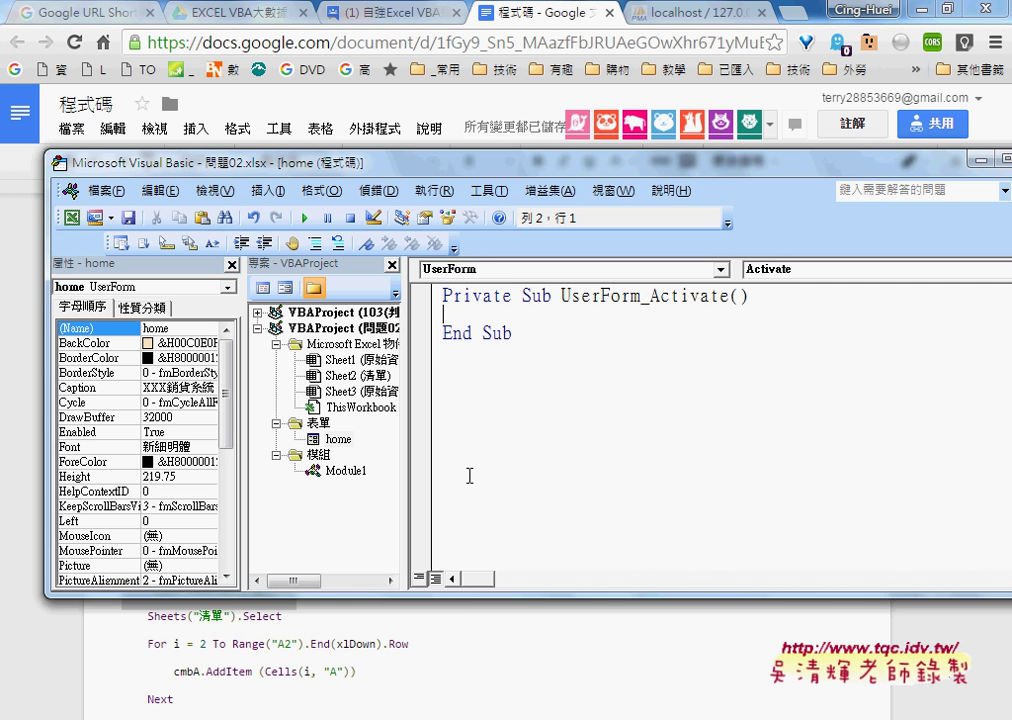
right_click(475, 314)
click(510, 368)
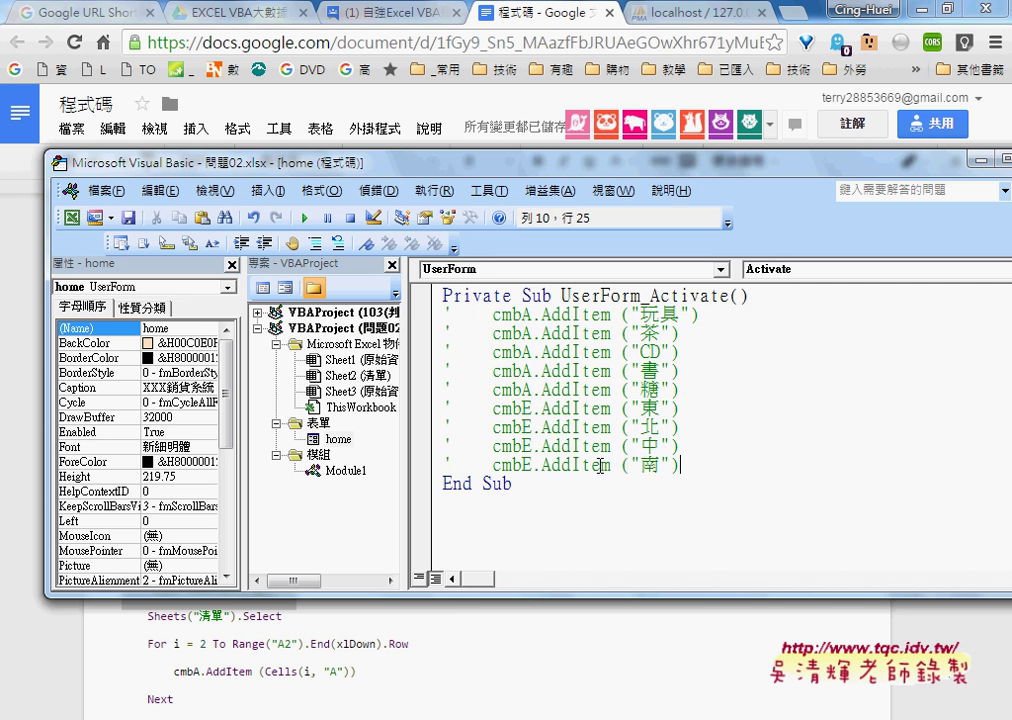
Uncomment the nine pasted AddItem lines with Uncomment Block.
drag(680, 465, 441, 316)
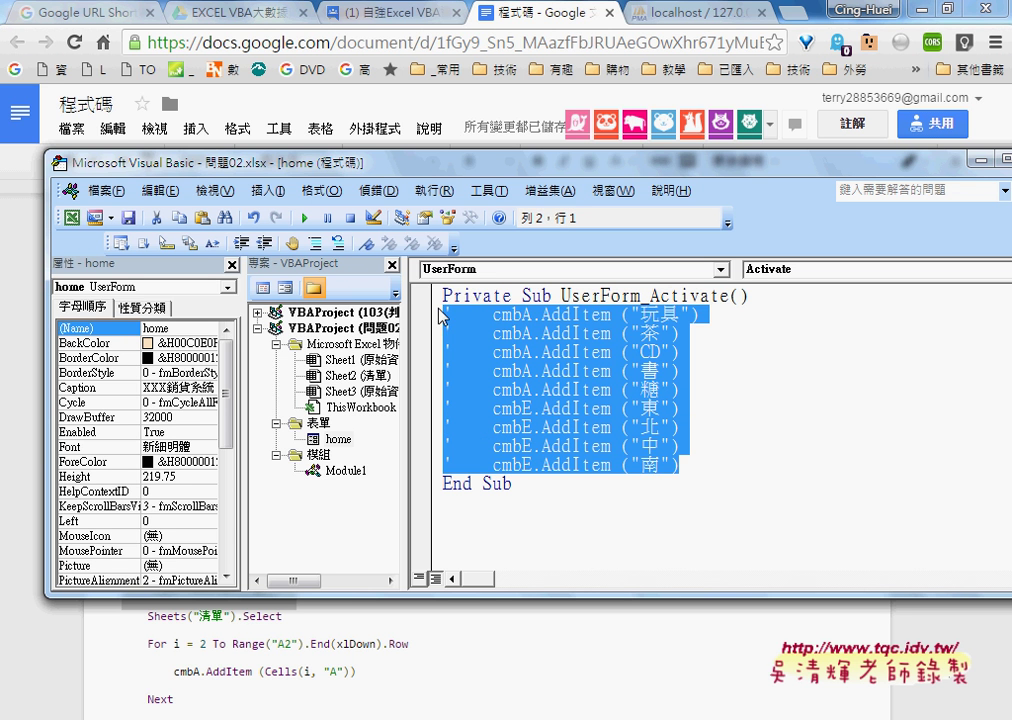
click(335, 243)
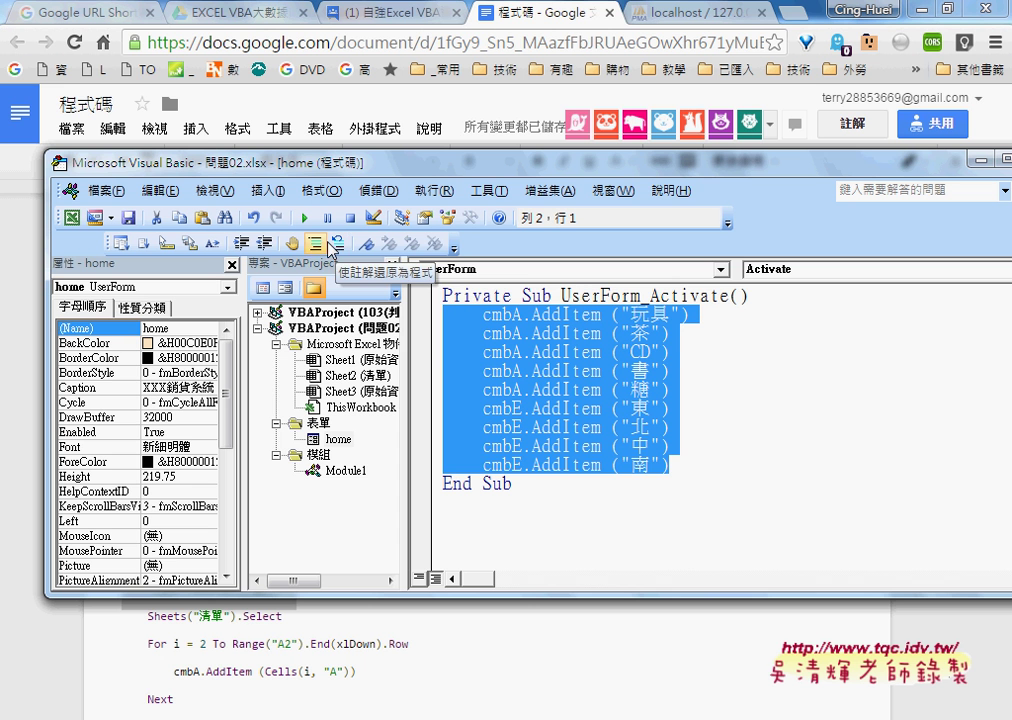
click(316, 245)
click(335, 243)
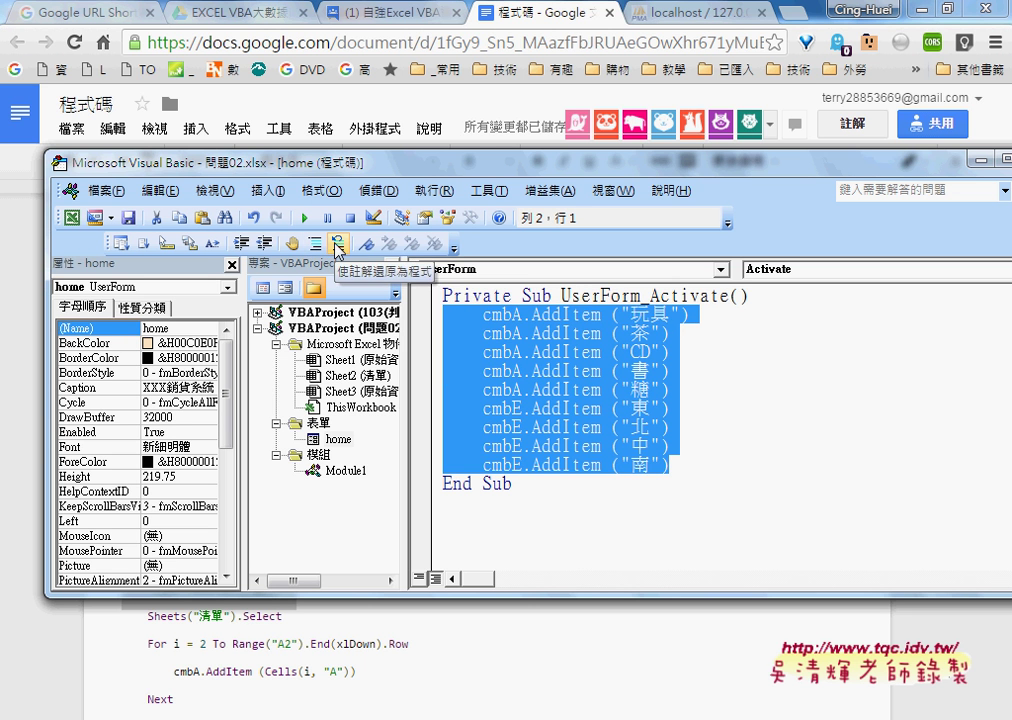
click(531, 408)
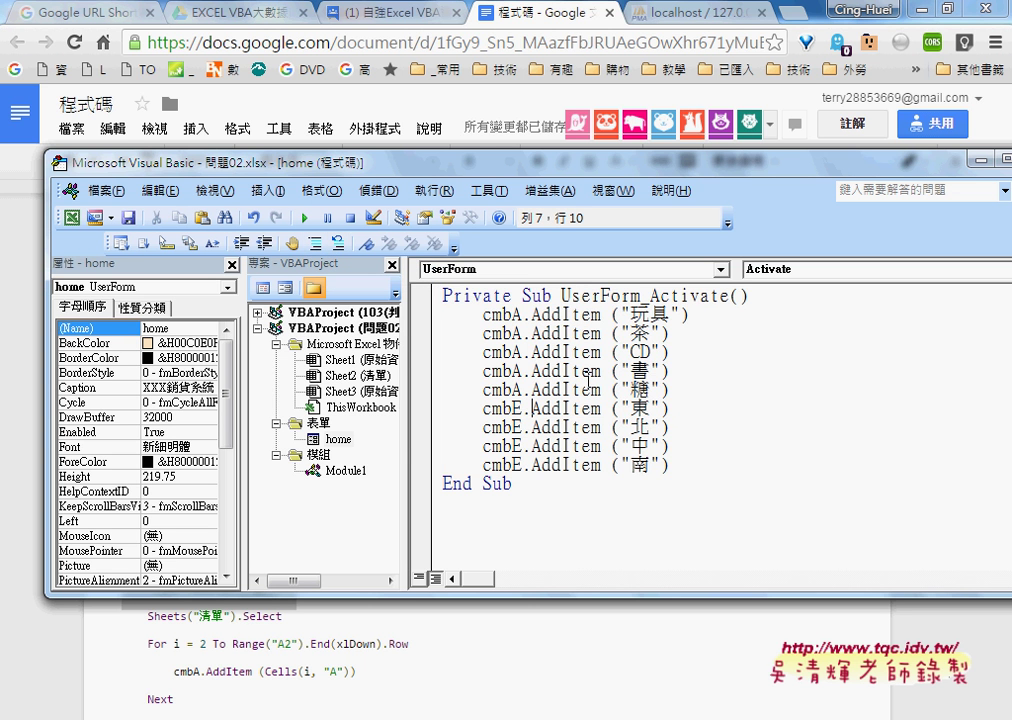
Review the five cmbA product lines and four cmbE region lines, then run the form.
click(513, 313)
drag(513, 313, 520, 313)
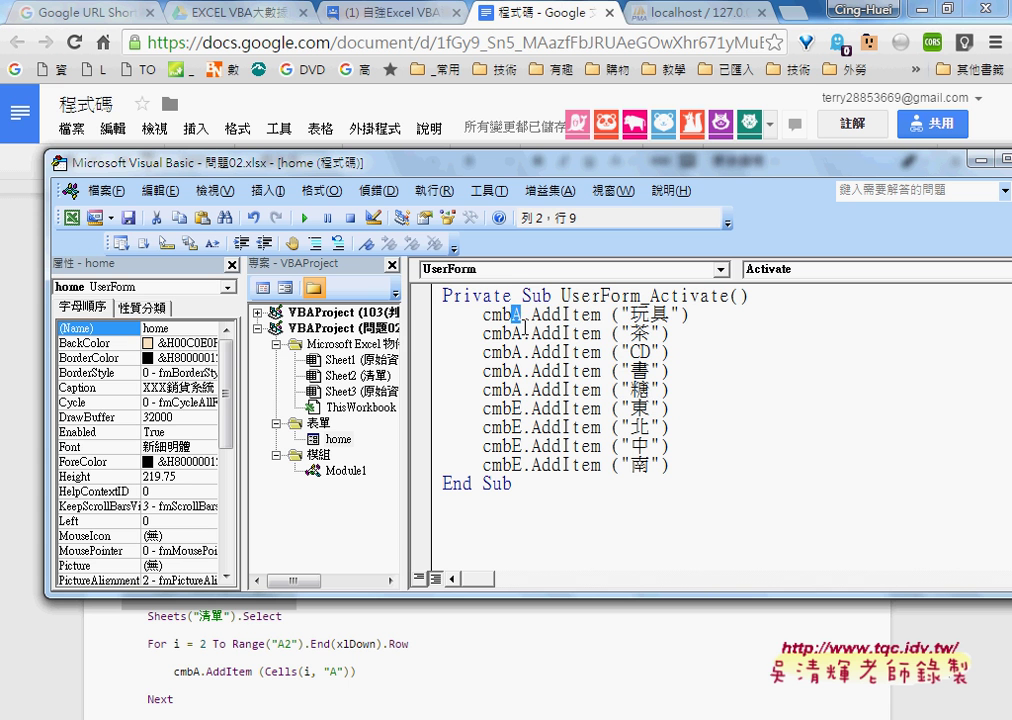
drag(668, 389, 426, 313)
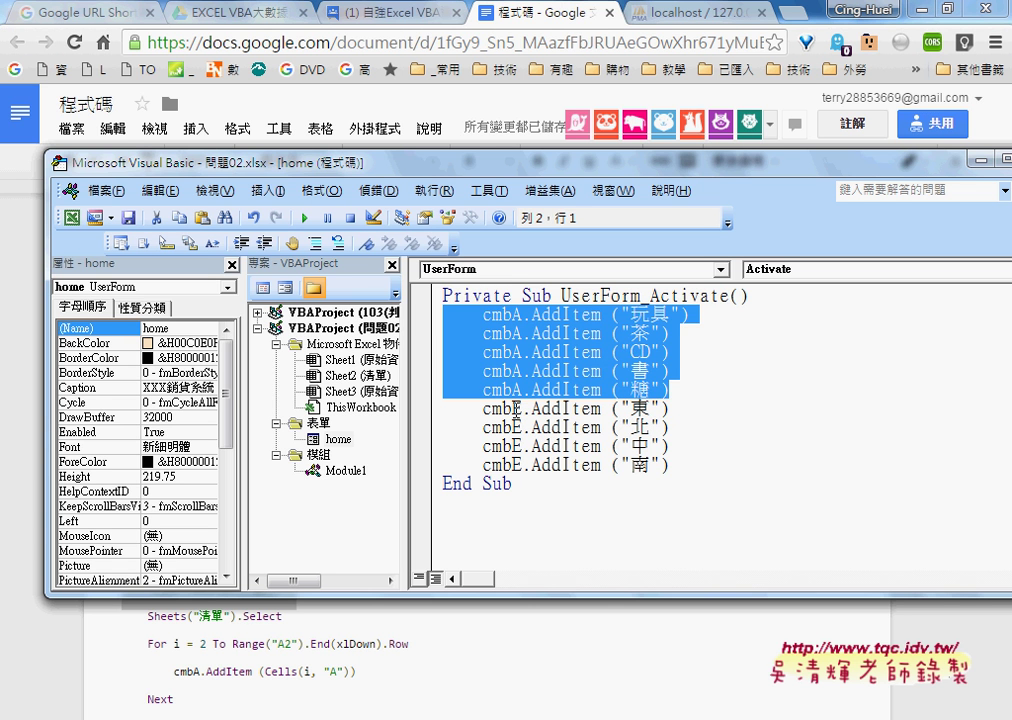
drag(670, 465, 422, 413)
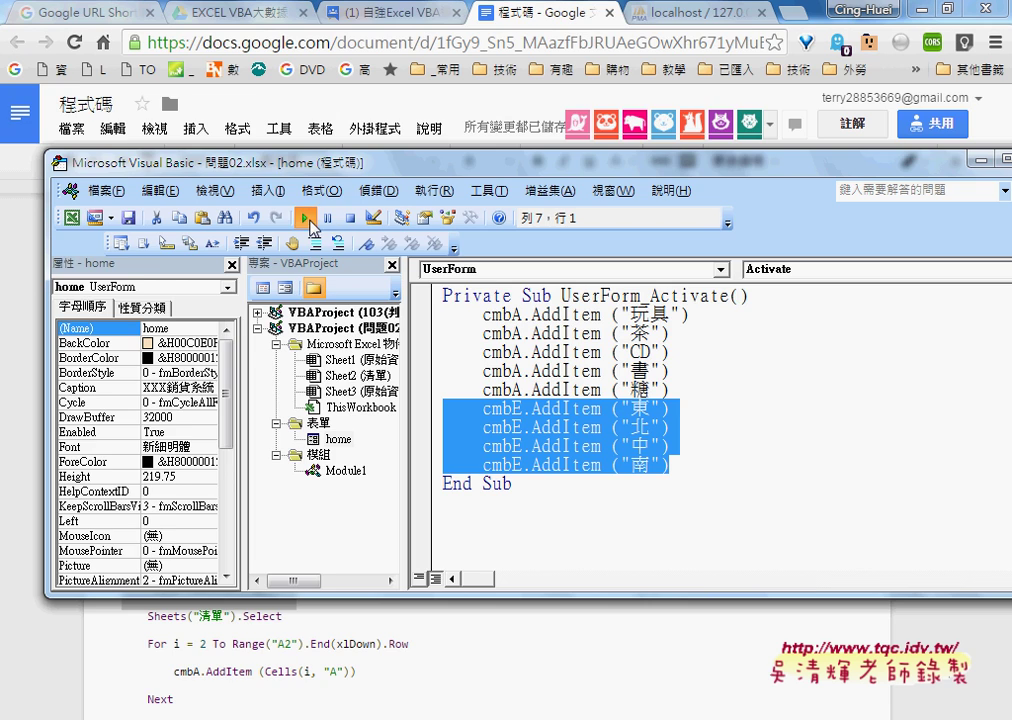
click(303, 217)
Check the running form's 品名 items (玩具, 茶, CD, 書, 糖) and 地區 list, then close it.
click(552, 288)
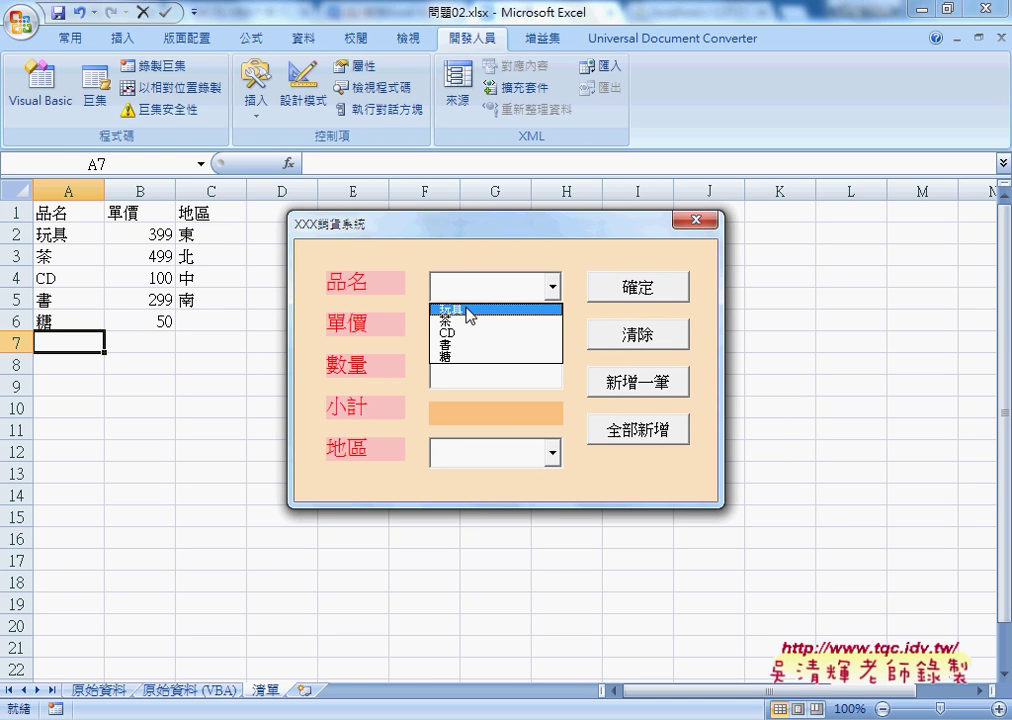
click(554, 455)
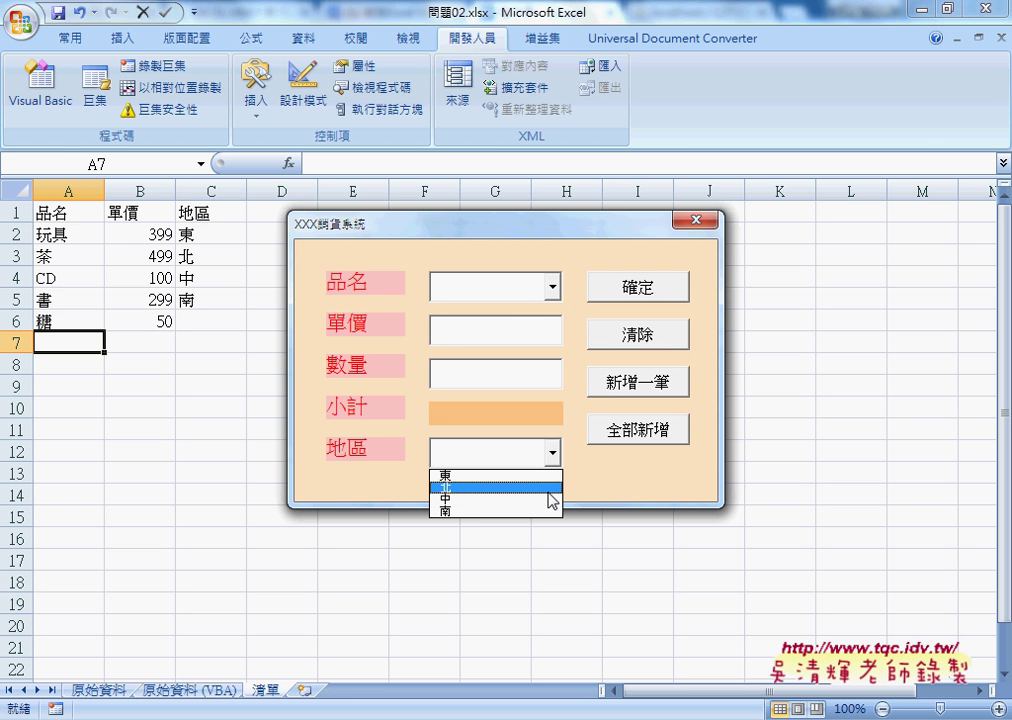
click(552, 287)
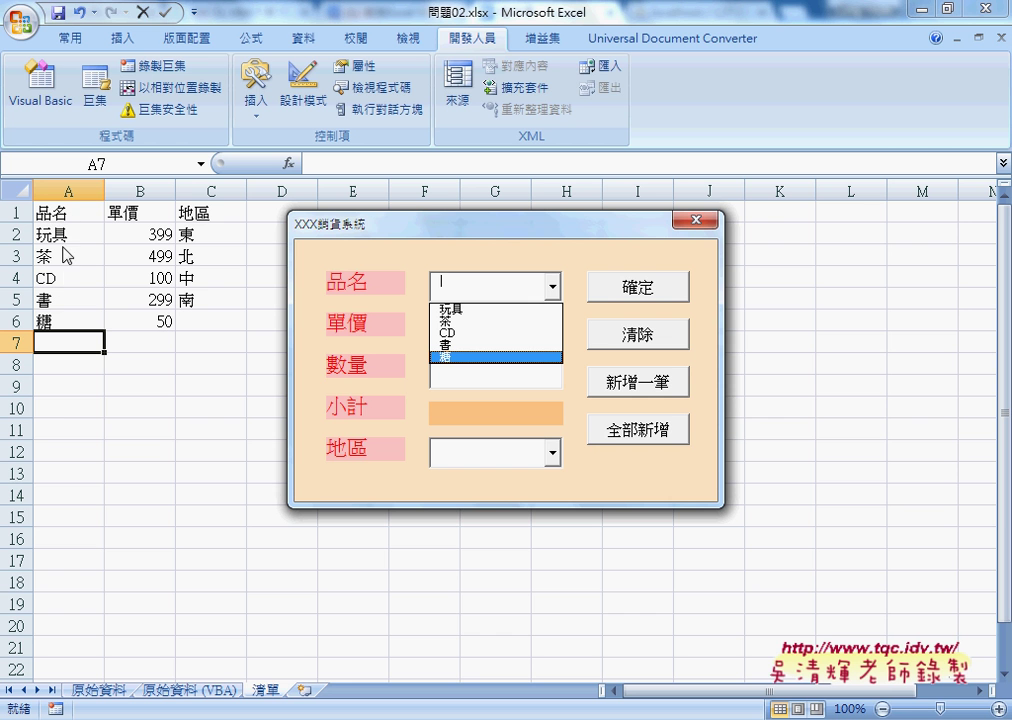
click(615, 348)
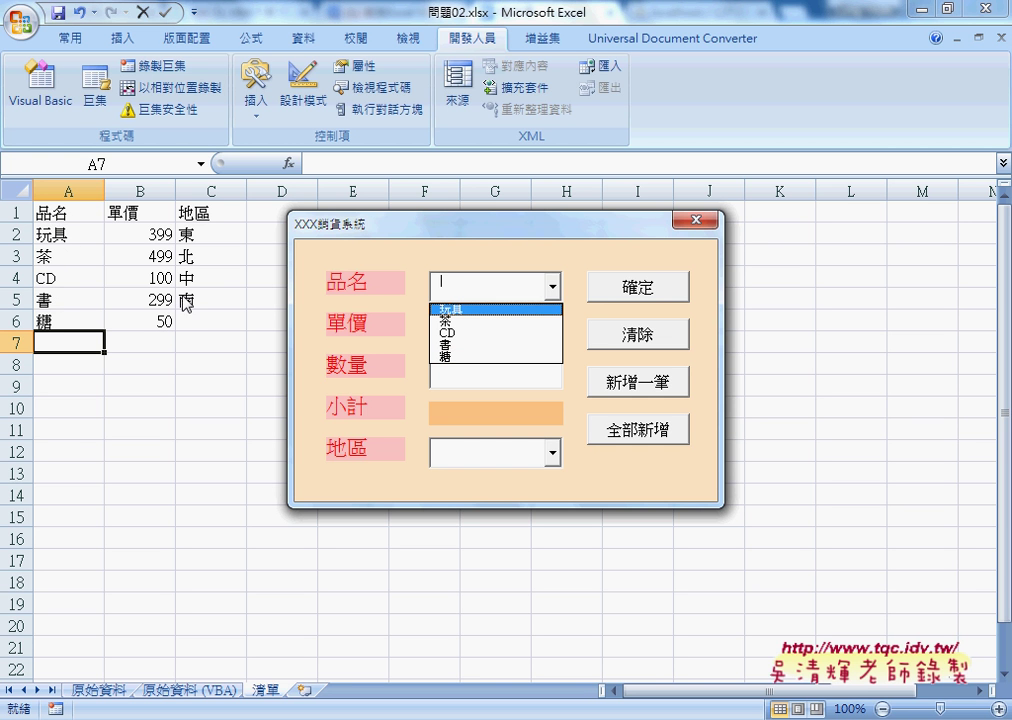
click(561, 333)
key(Up)
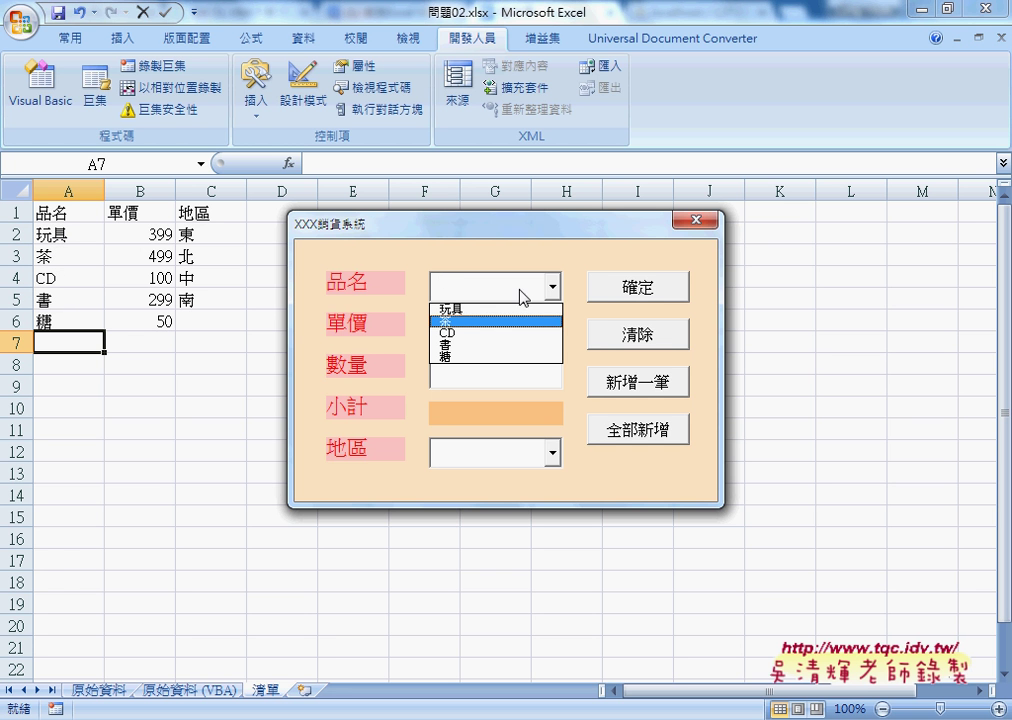
click(557, 333)
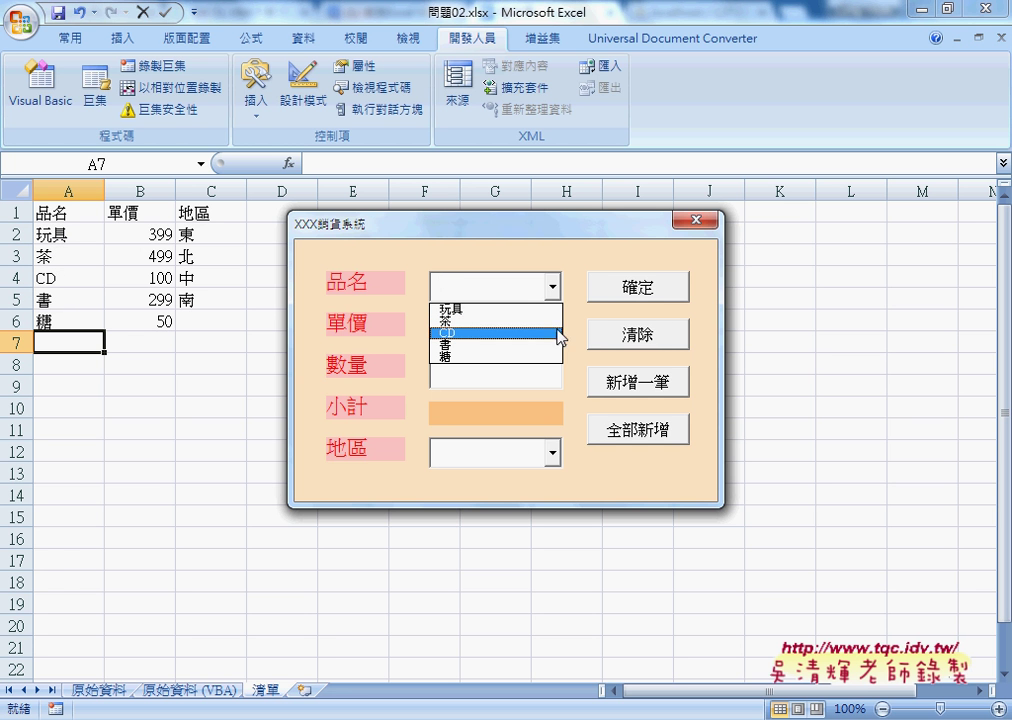
click(696, 221)
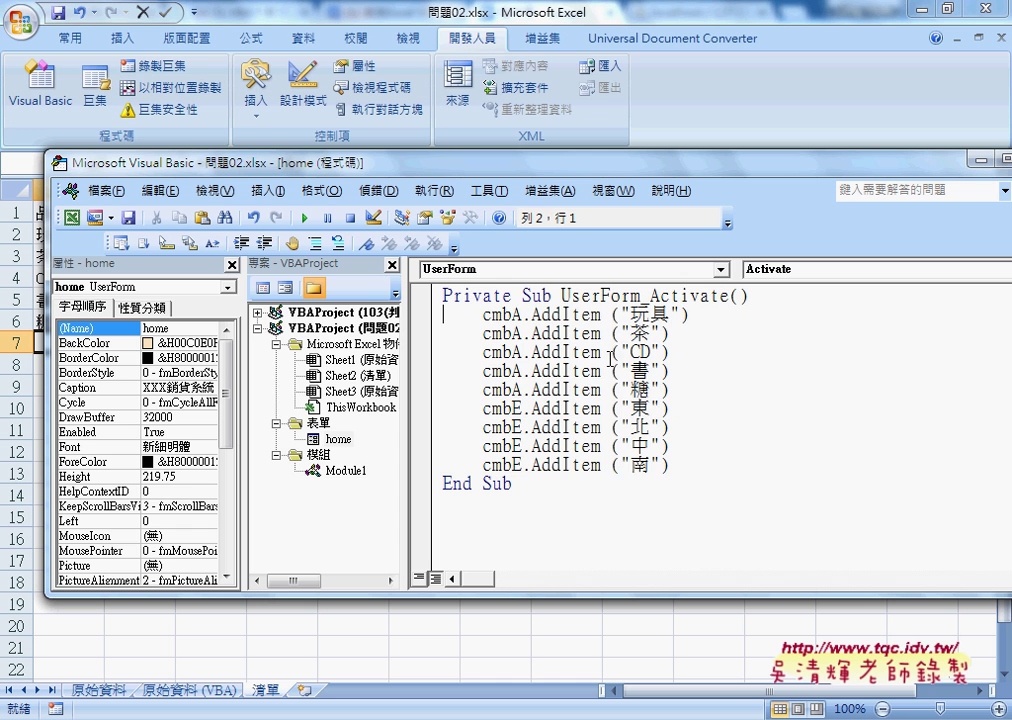
Comment out AddItem lines 2–10 with Comment Block and add a blank line before End Sub.
drag(672, 465, 443, 313)
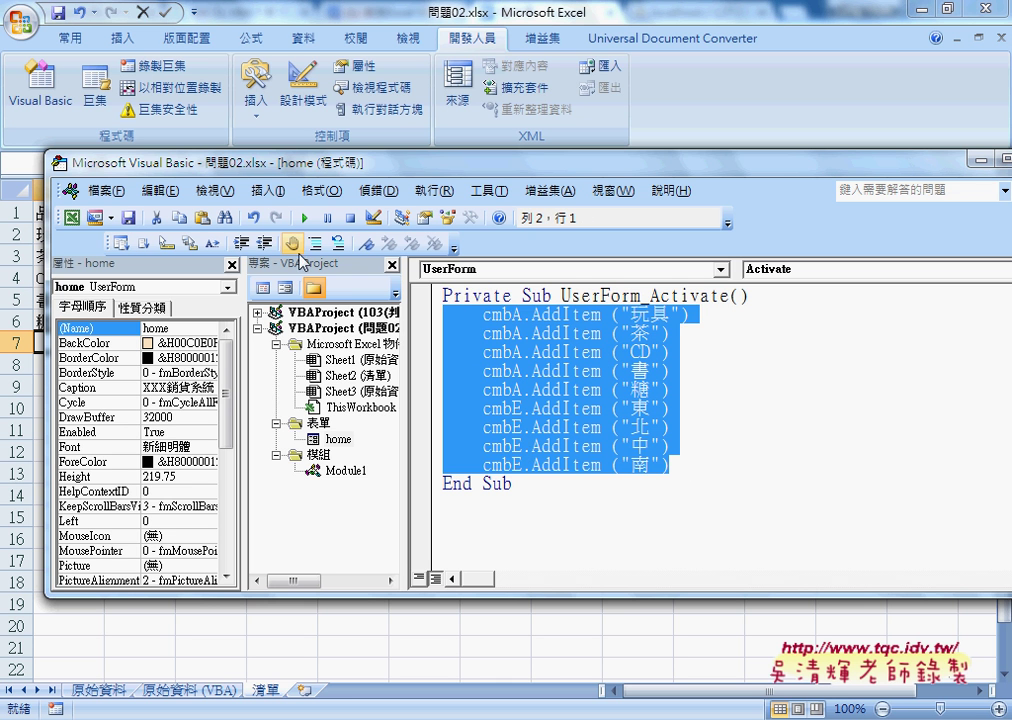
click(315, 243)
click(704, 469)
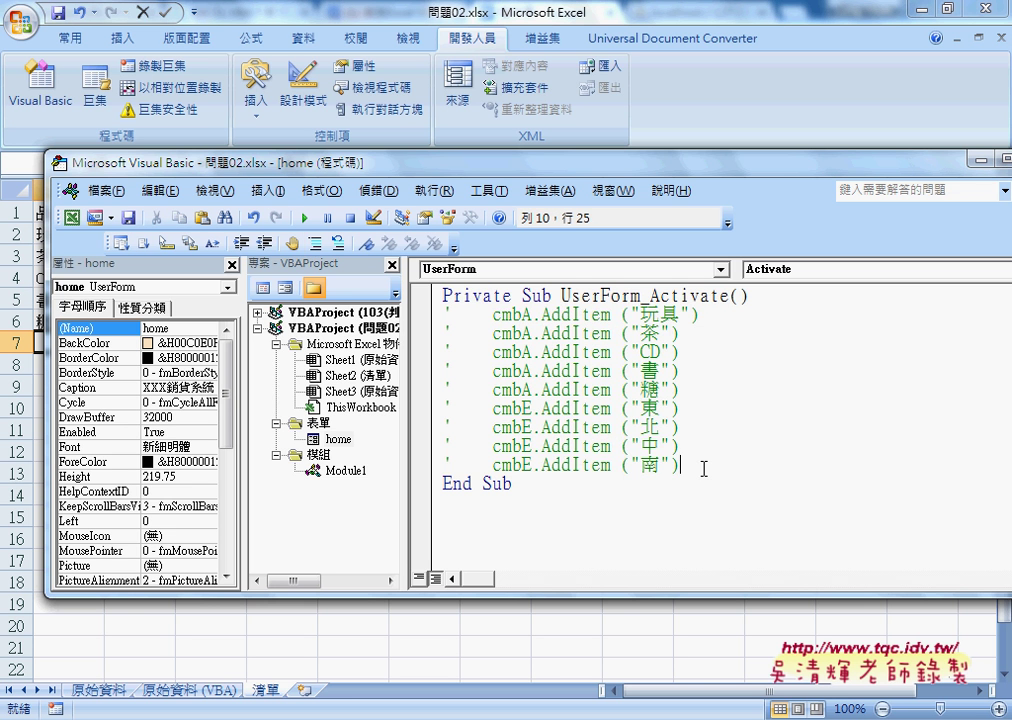
key(Return)
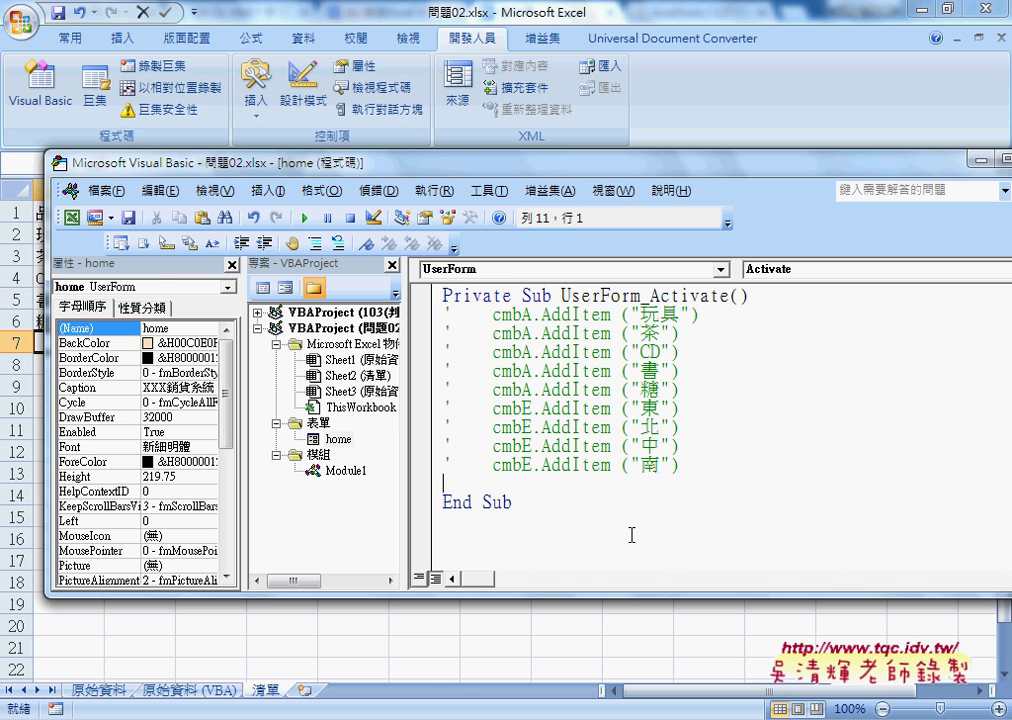
In the Google Doc, review the cmbA loop: rows 2 to Range("A2").End(xlDown).Row, adding Cells(i, "A").
click(328, 670)
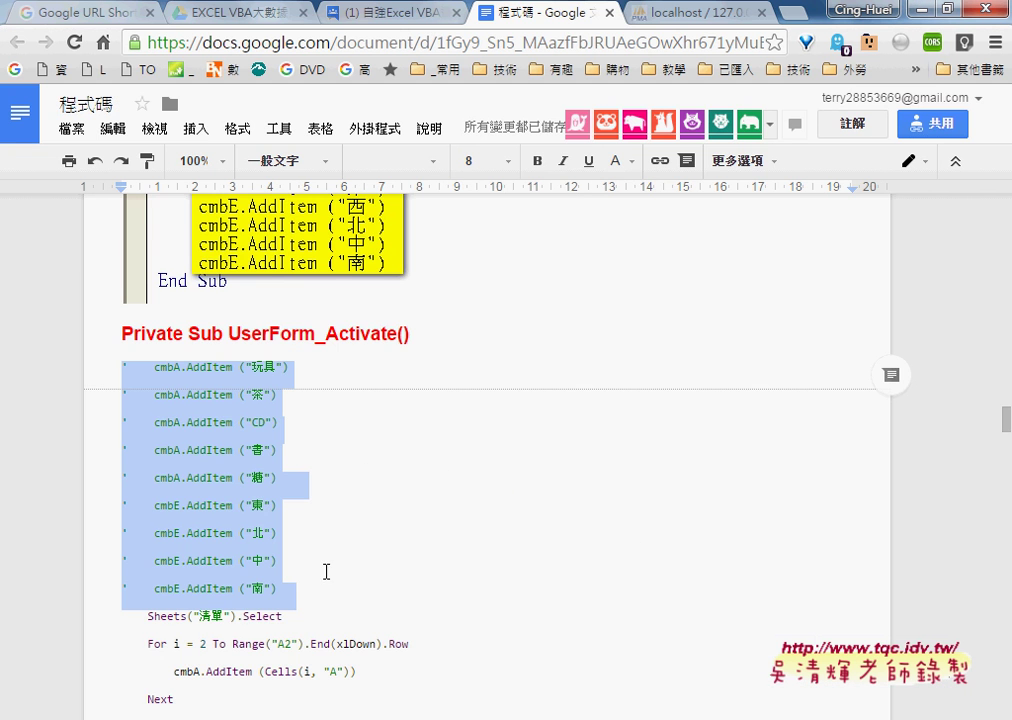
scroll(312, 512, down, 2)
scroll(312, 513, down, 1)
drag(148, 319, 283, 321)
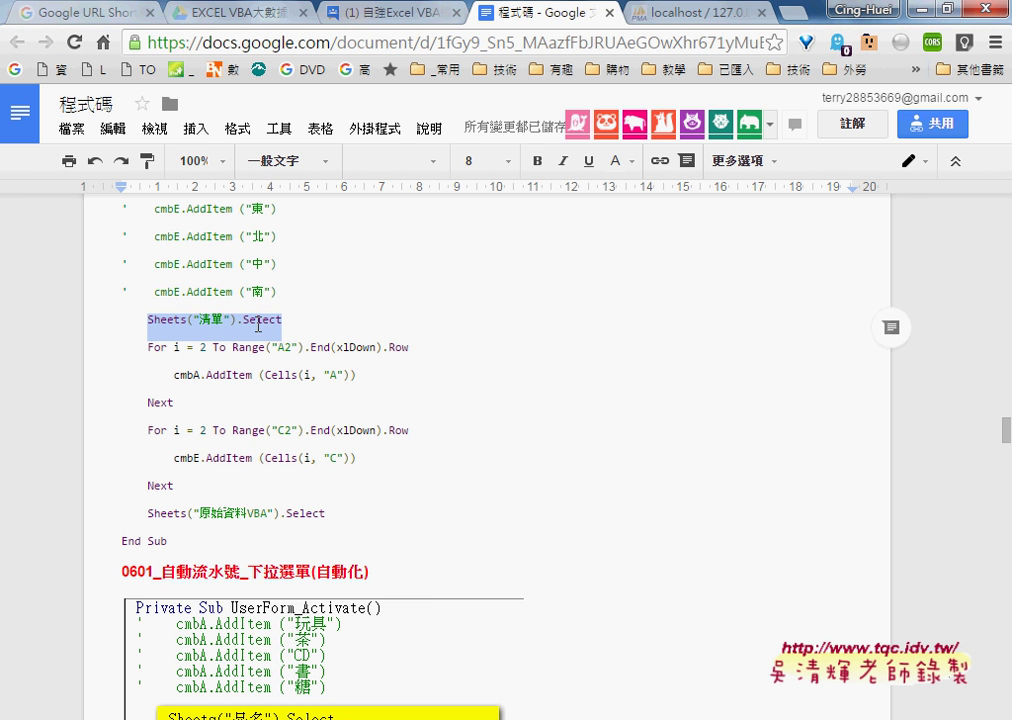
click(152, 320)
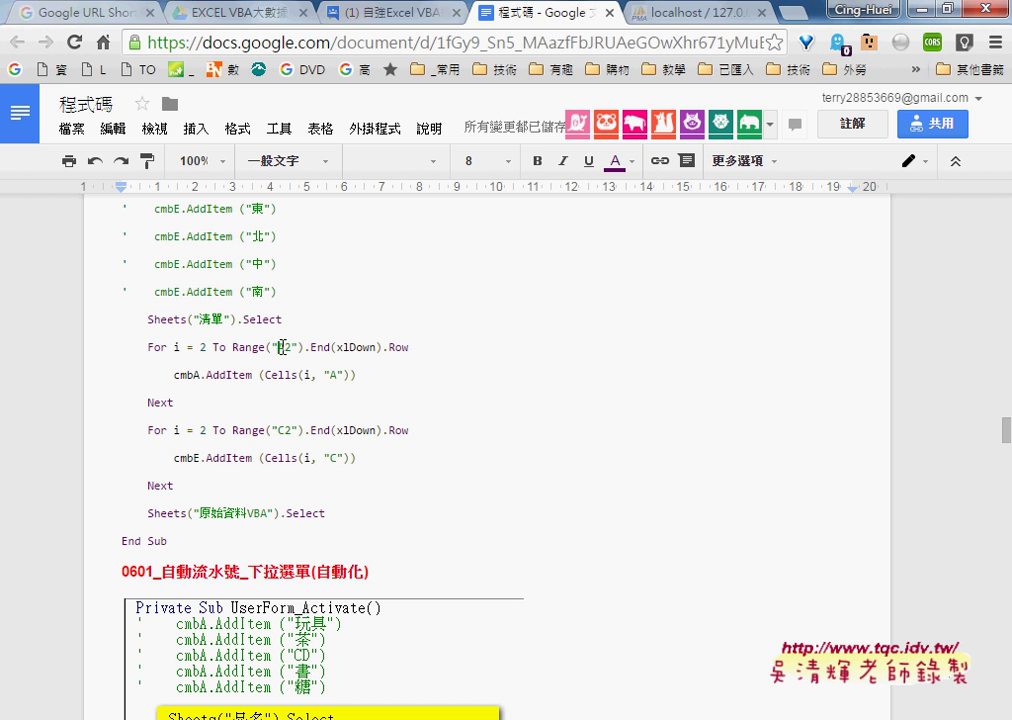
double_click(398, 347)
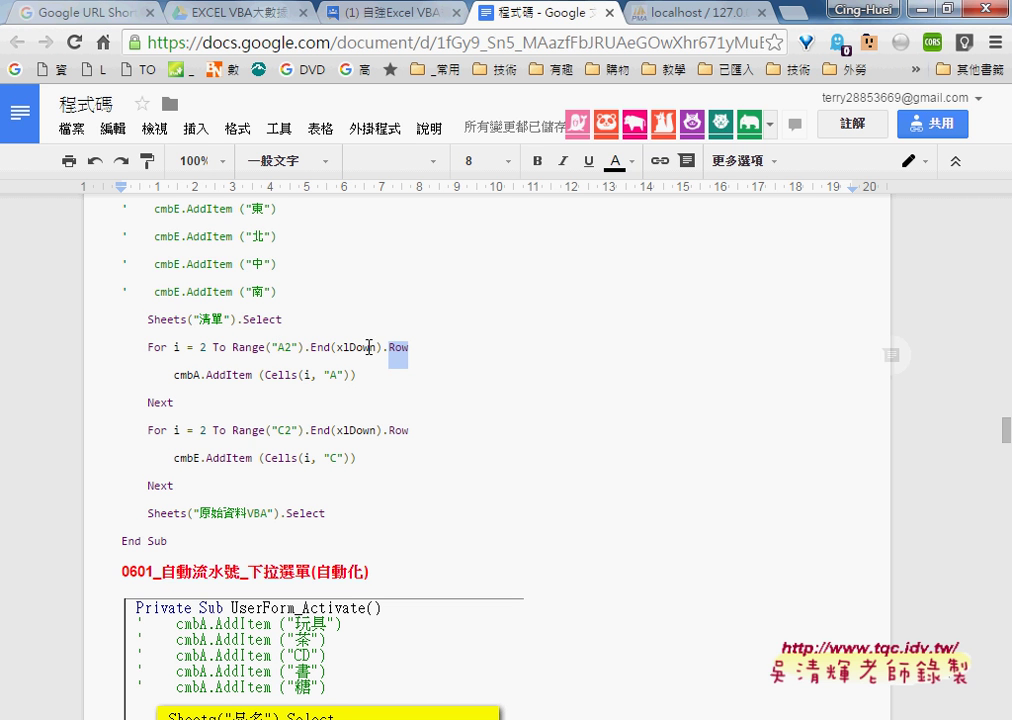
drag(369, 347, 233, 343)
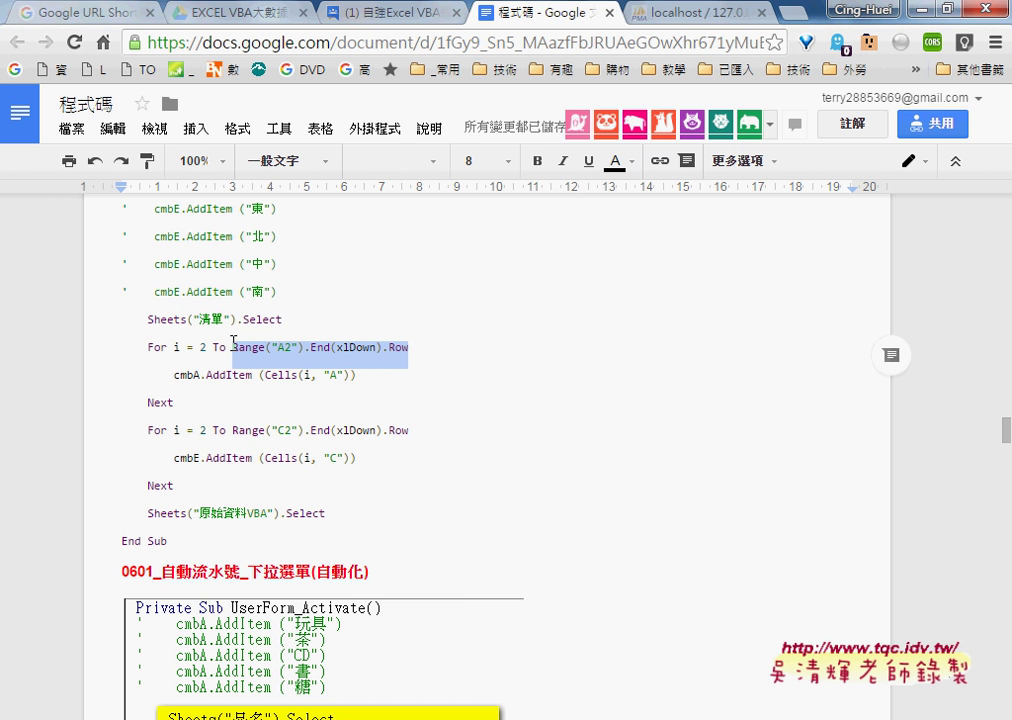
drag(355, 375, 260, 372)
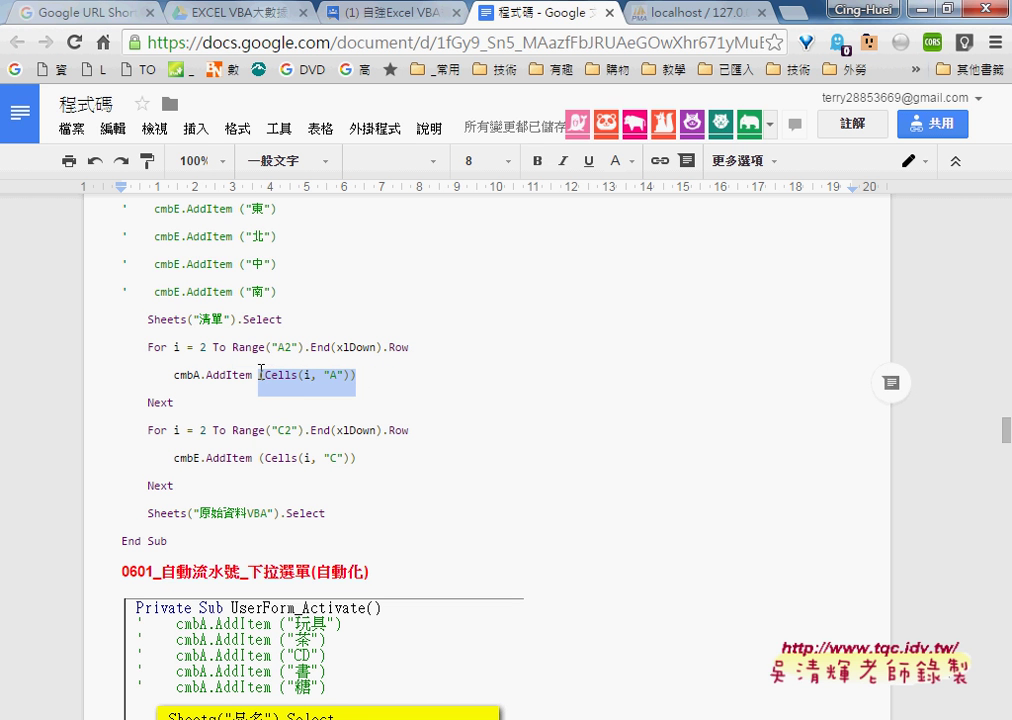
double_click(203, 349)
text(2)
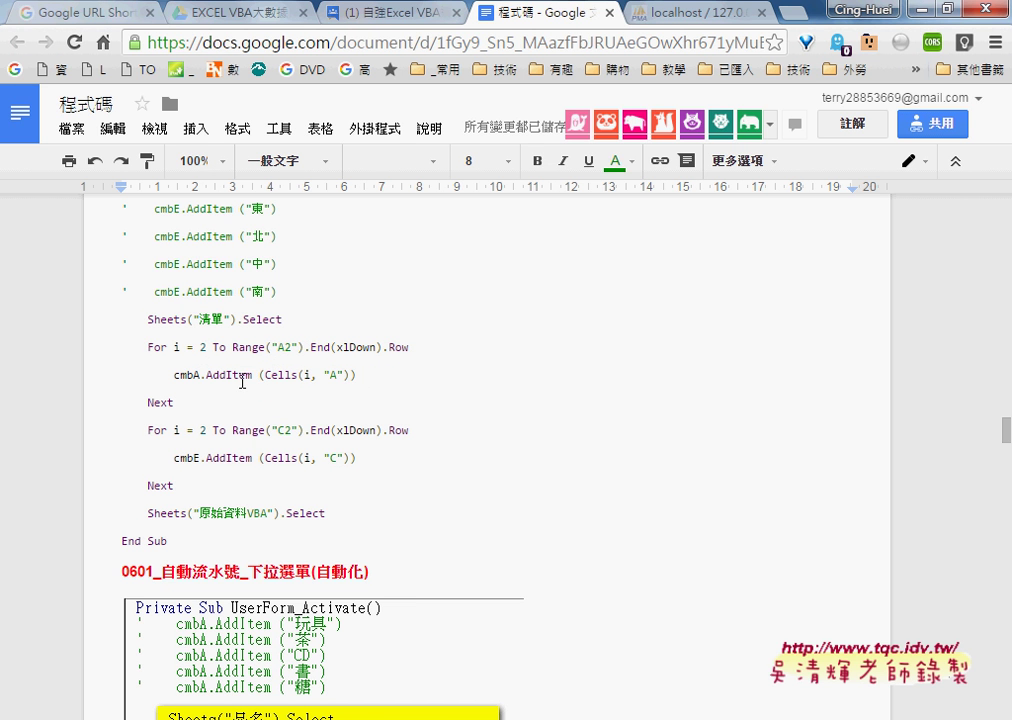
drag(201, 376, 193, 376)
drag(206, 376, 256, 379)
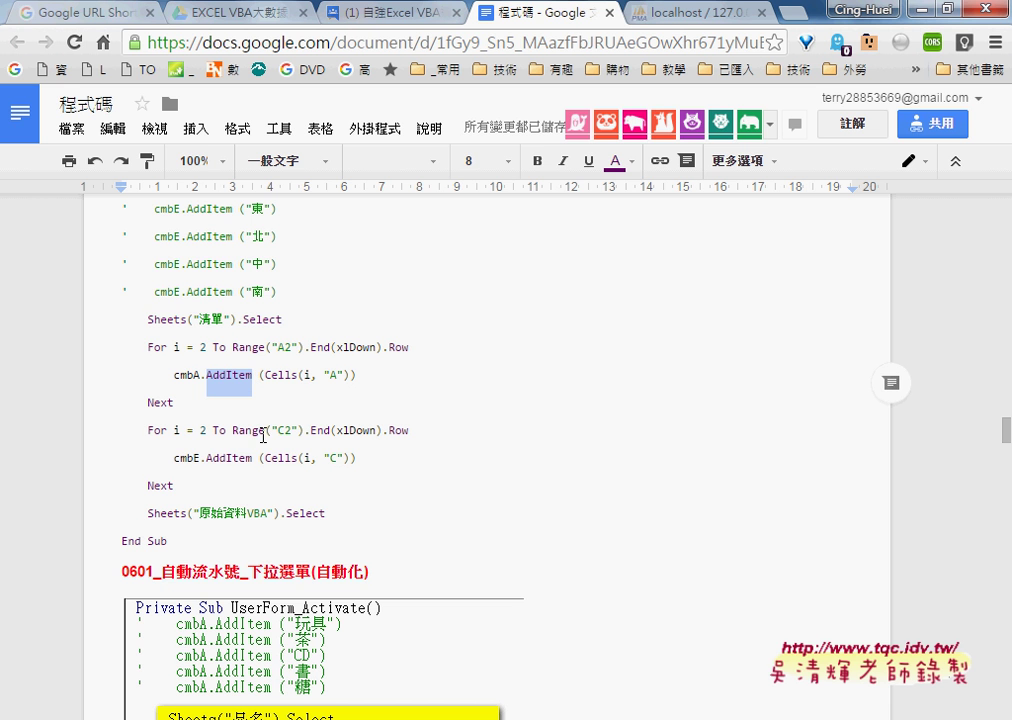
click(262, 481)
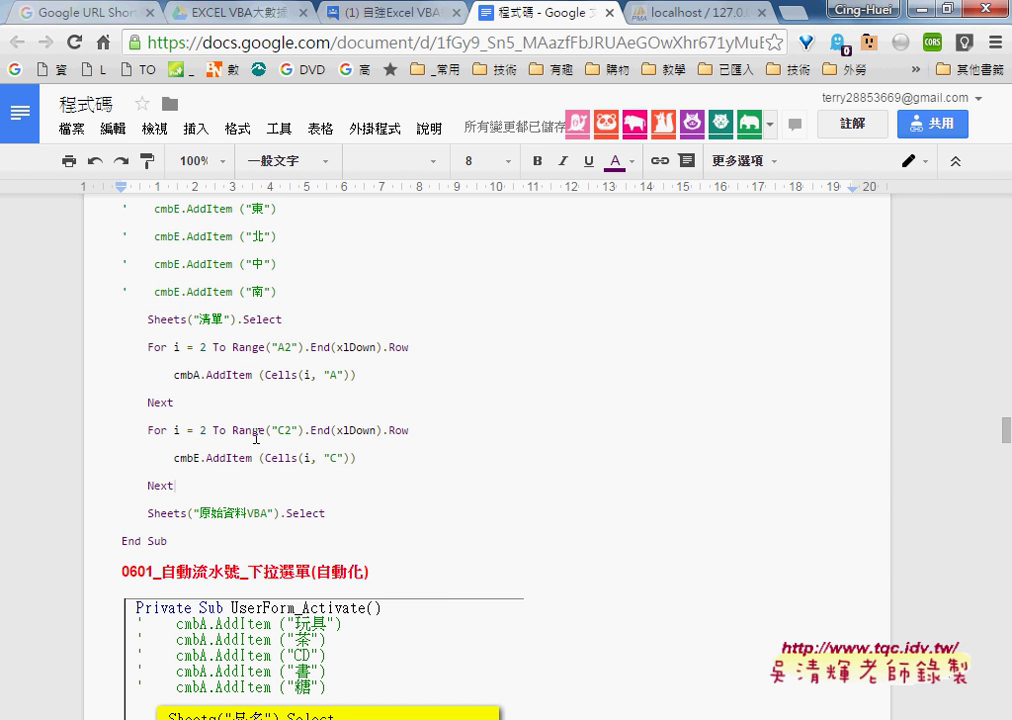
Review the column C loop filling cmbE, then copy the code from Sheets("清單") to Sheets("原始資料VBA").Select.
drag(278, 430, 286, 430)
drag(331, 457, 342, 457)
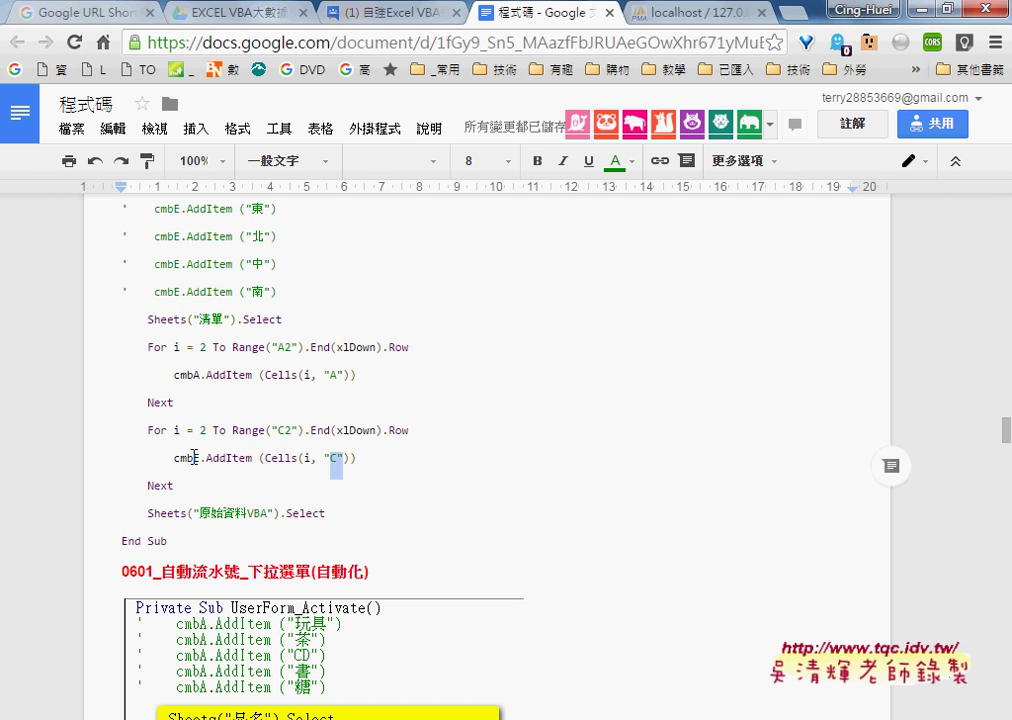
drag(200, 459, 187, 459)
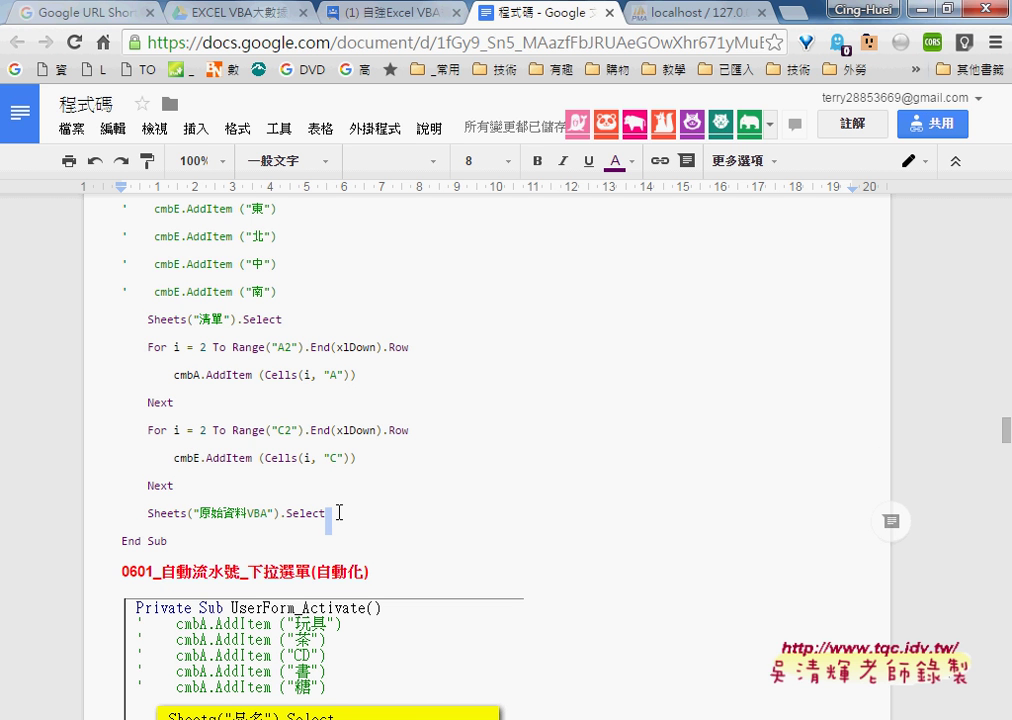
mouse_move(352, 515)
mouse_down()
mouse_move(162, 501)
mouse_move(120, 438)
mouse_move(111, 332)
mouse_up()
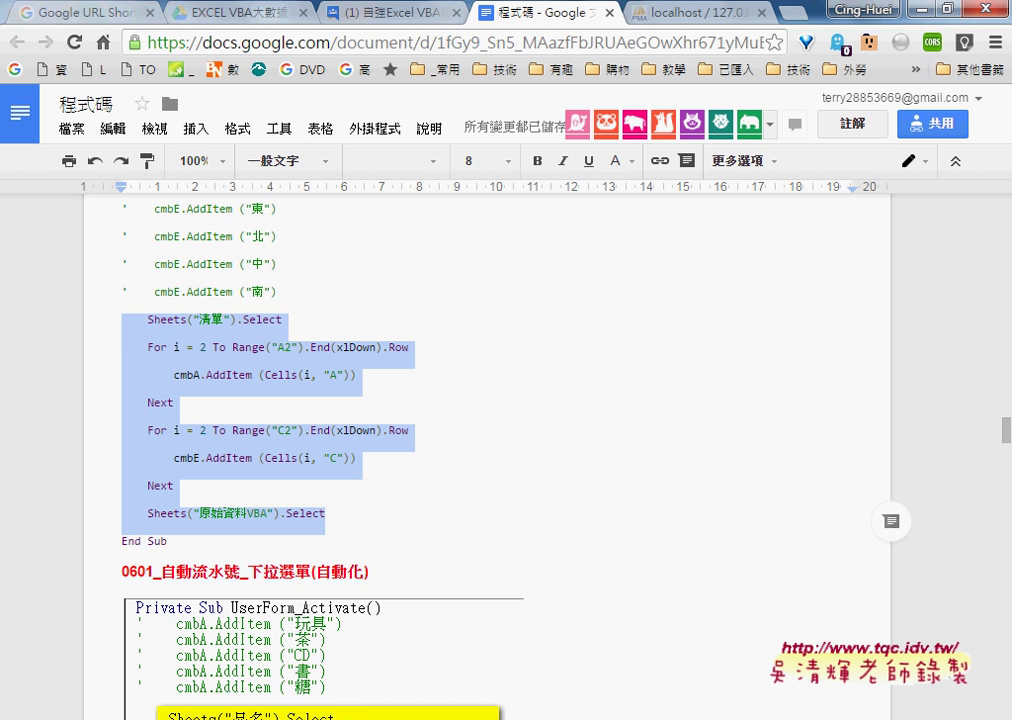
Paste the copied list-loading loops into UserForm_Activate above End Sub.
click(467, 634)
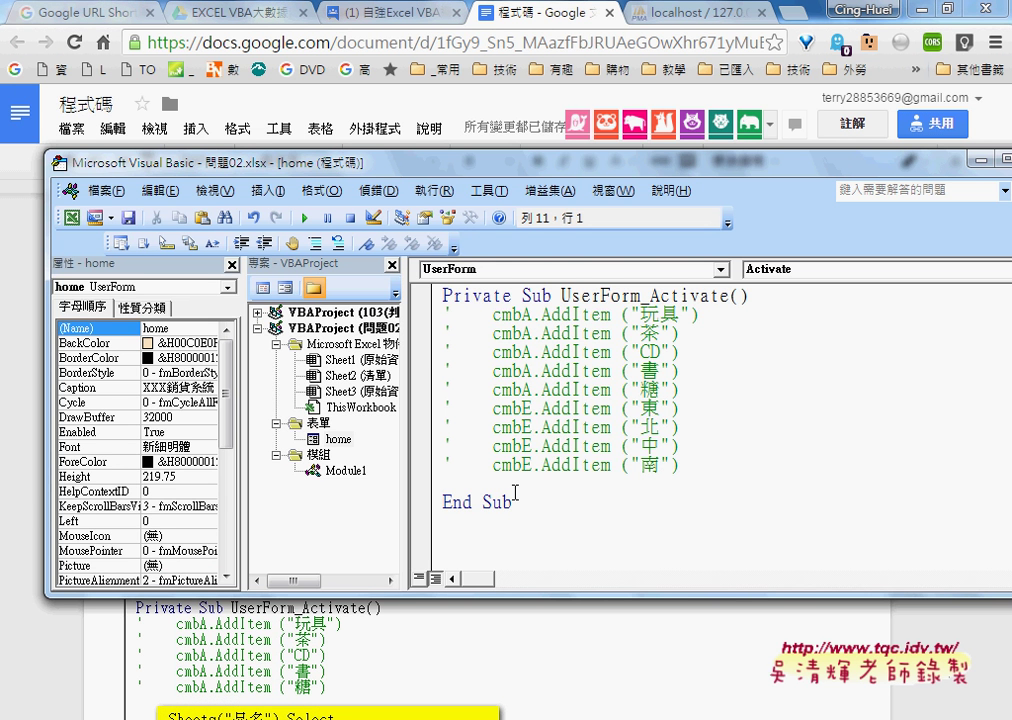
text(Sheets("清單").Select     For i = 2 To Range("A2").End(xlDown).Row         cmbA.AddItem (Cells(i, "A"))     Next     For i = 2 To Range("C2").End(xlDown).Row         cmbE.AddItem (Cells(i, "C"))     Next     Sheets("原始資料VBA").Select)
scroll(561, 492, down, 1)
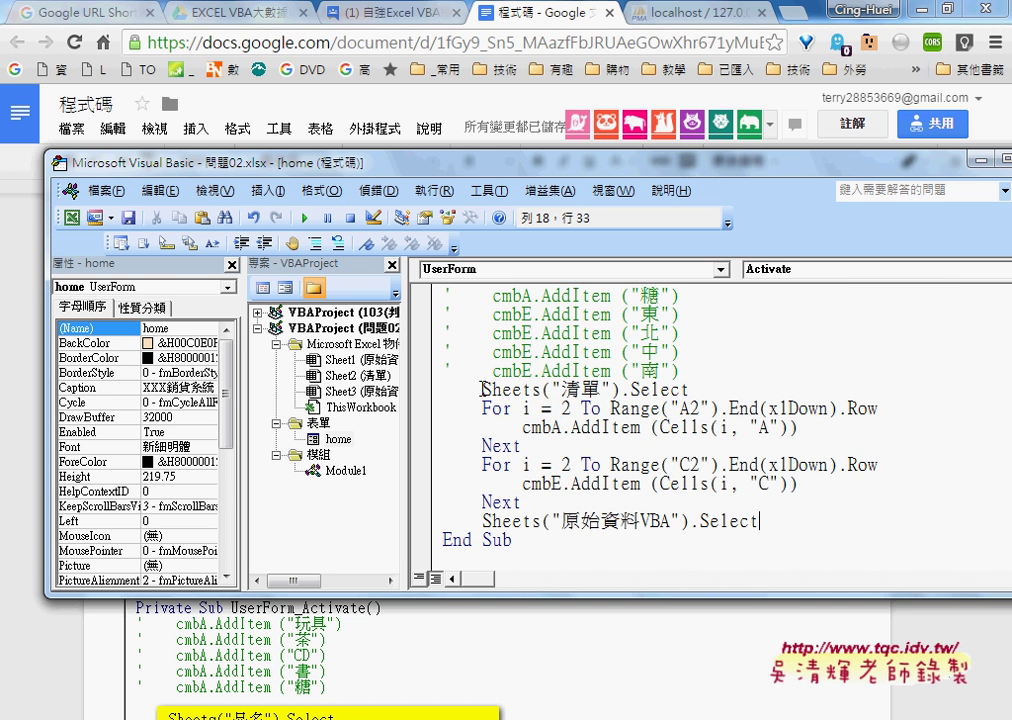
Set a breakpoint on Sheets("清單").Select and run the form up to it.
drag(483, 389, 583, 389)
key(shift+Right)
key(shift+Right)
key(shift+Right)
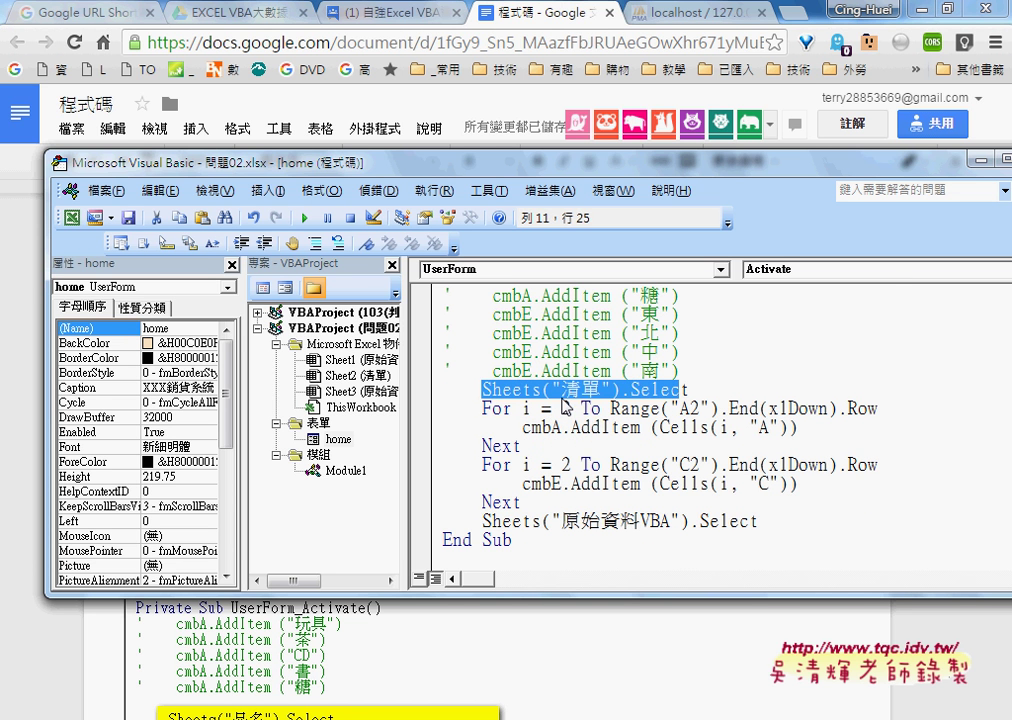
key(F9)
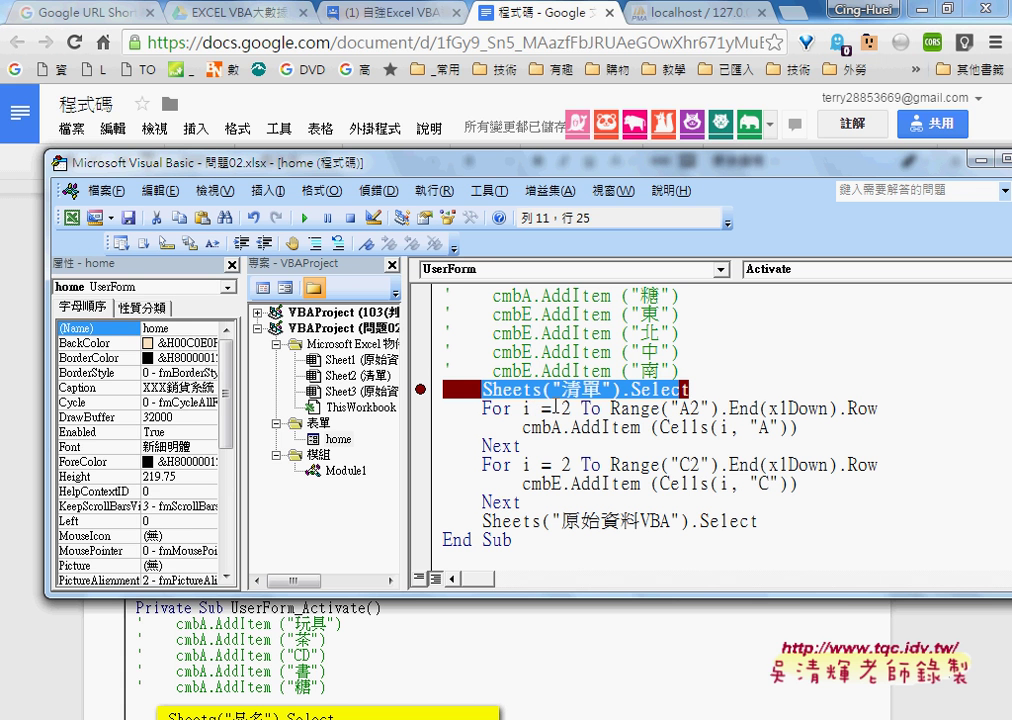
click(305, 217)
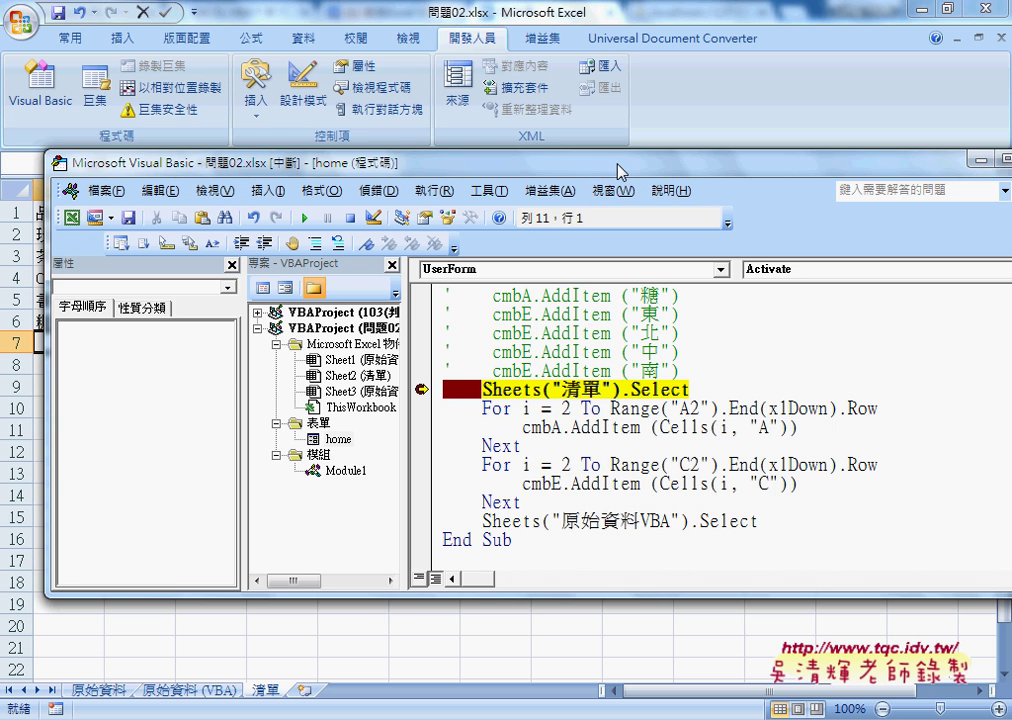
drag(619, 171, 592, 170)
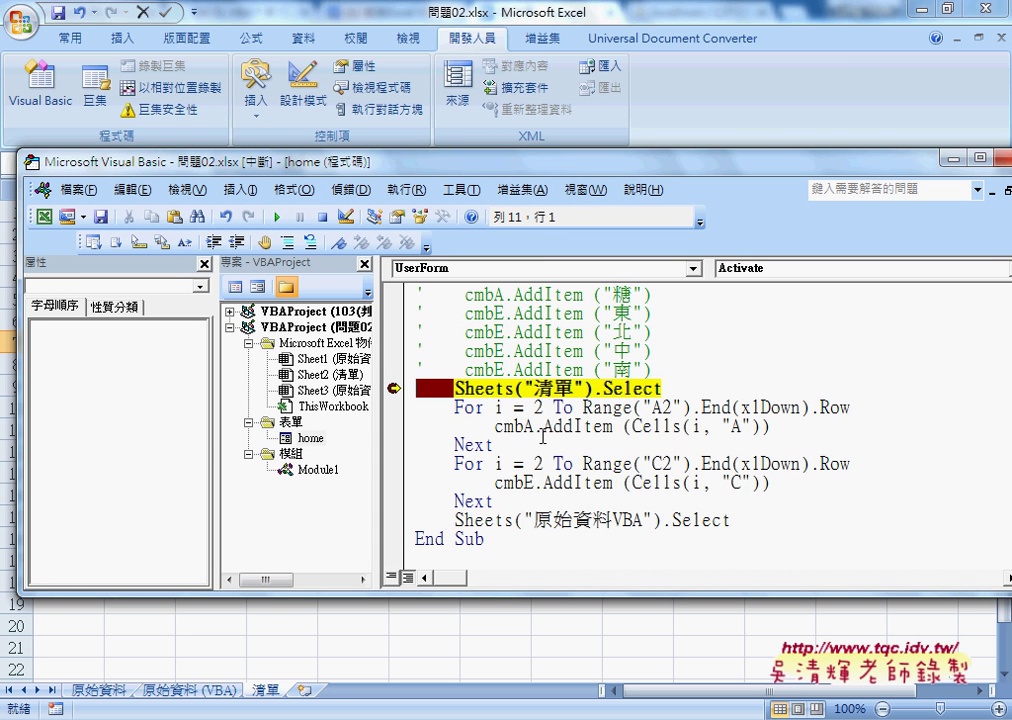
Step with F8 through the product loop filling cmbA, hiding the Properties pane for room.
key(F8)
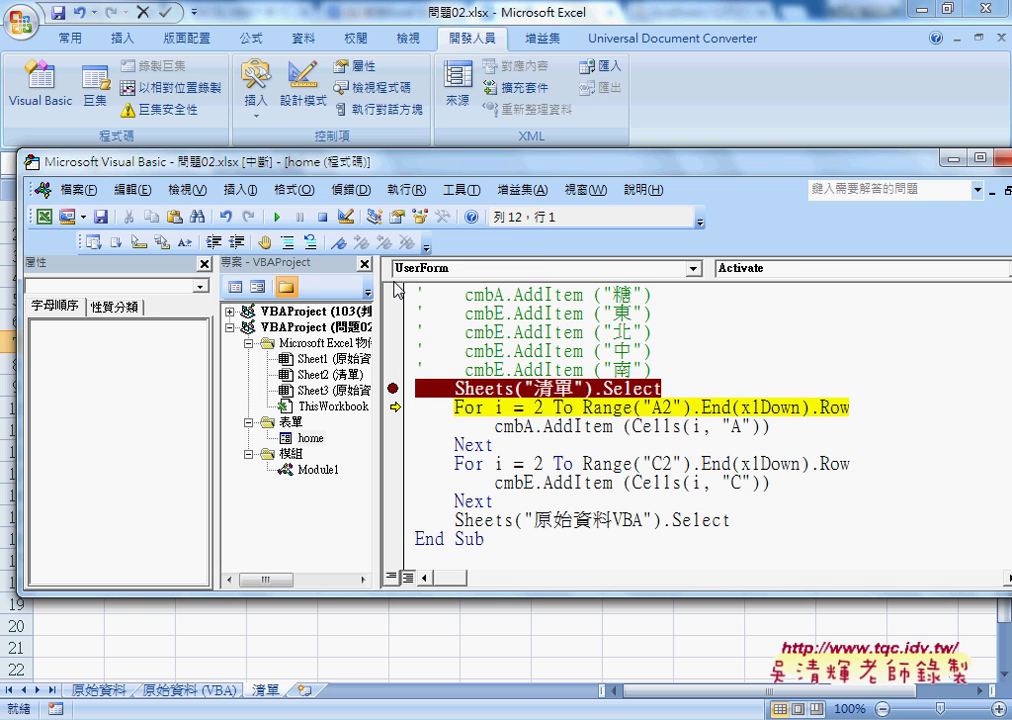
drag(300, 170, 623, 164)
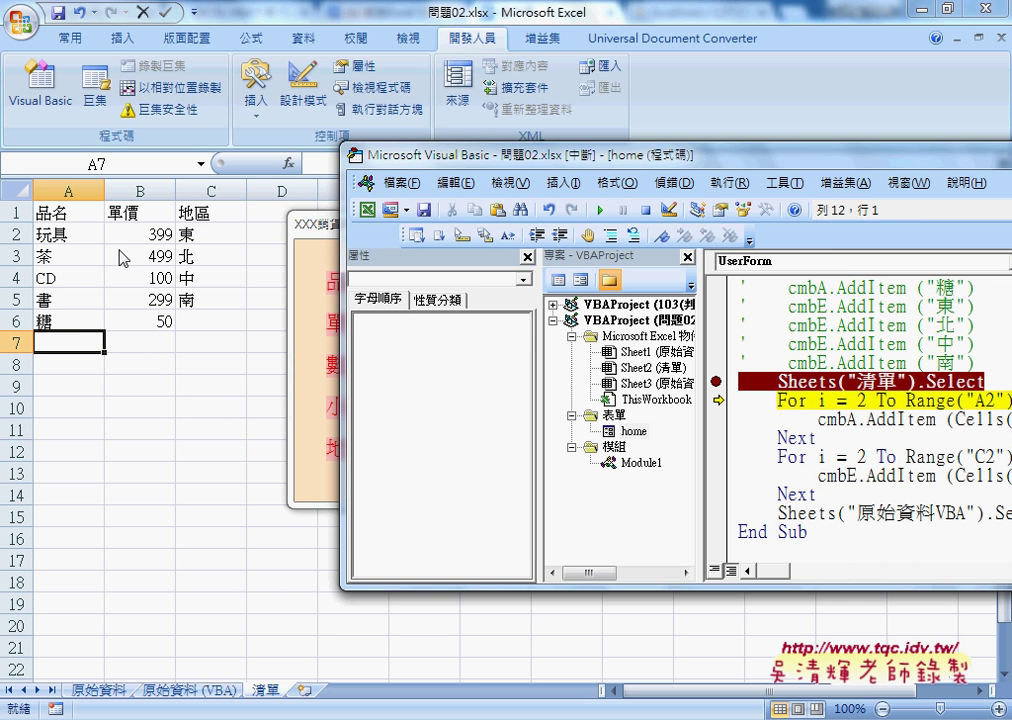
key(F8)
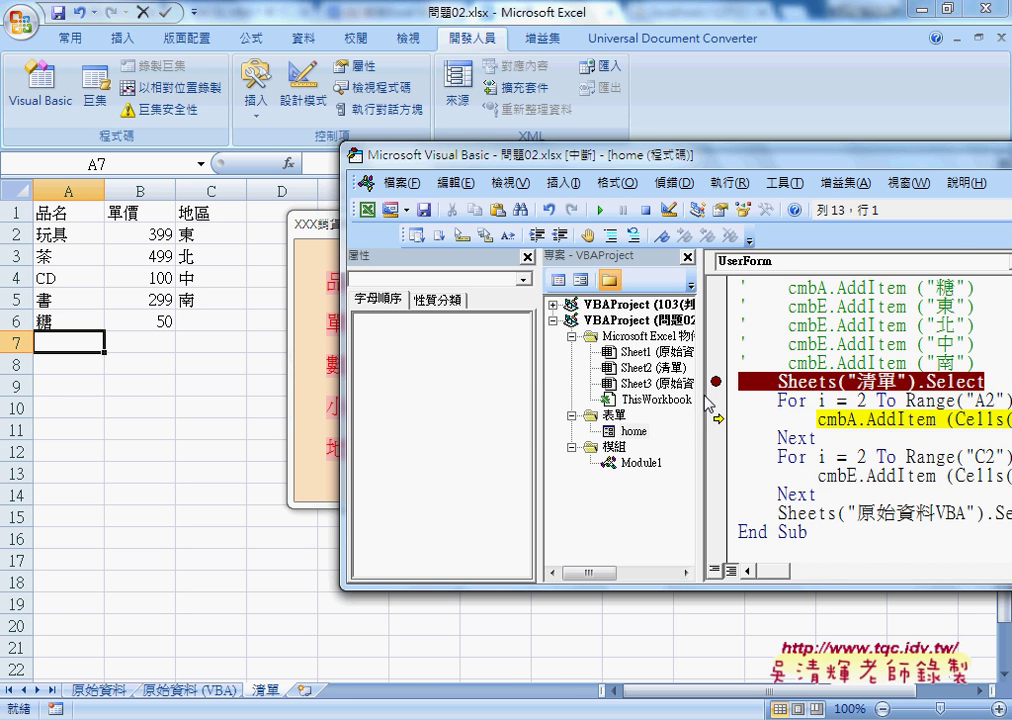
click(527, 258)
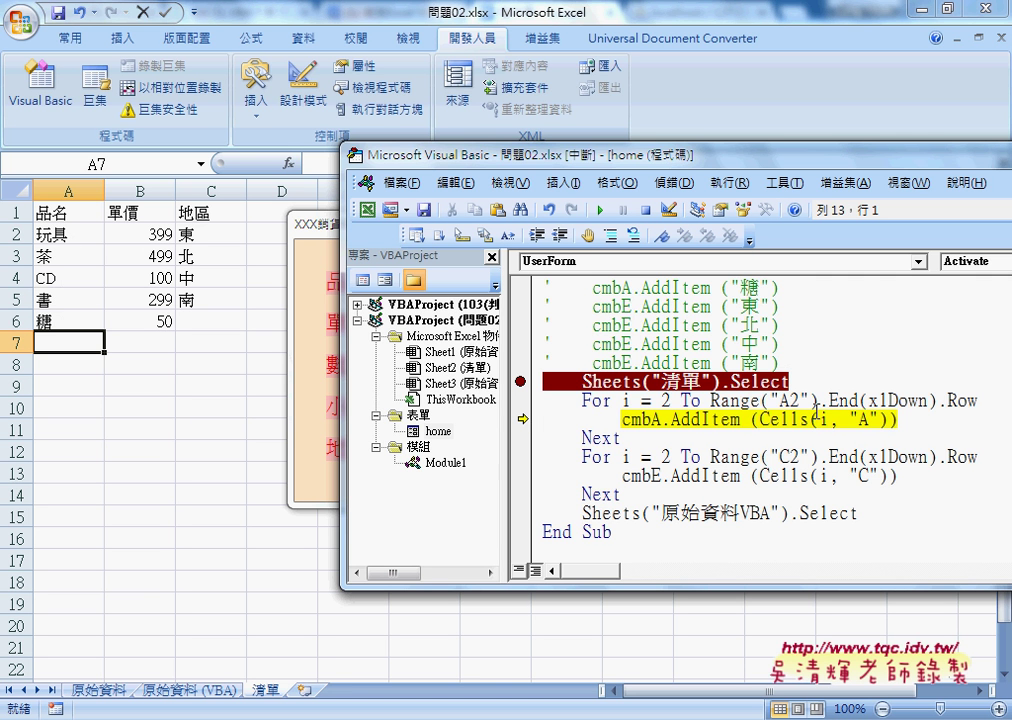
mouse_move(824, 420)
key(F8)
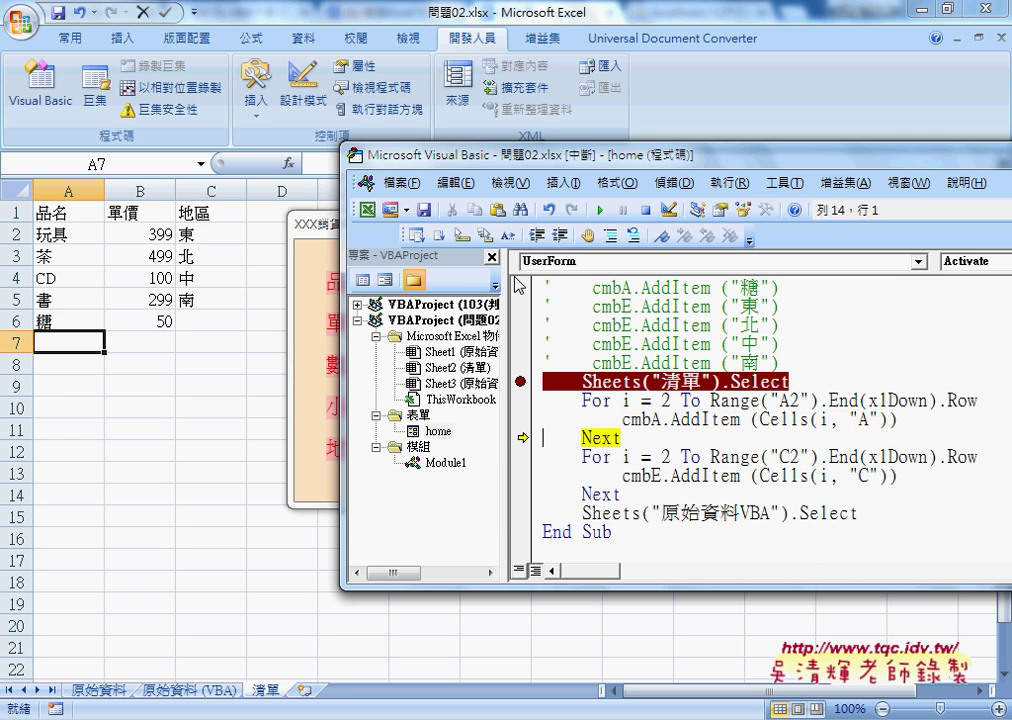
key(F8)
key(F8)
key(F8)
key(F8)
key(F8)
key(F8)
key(F8)
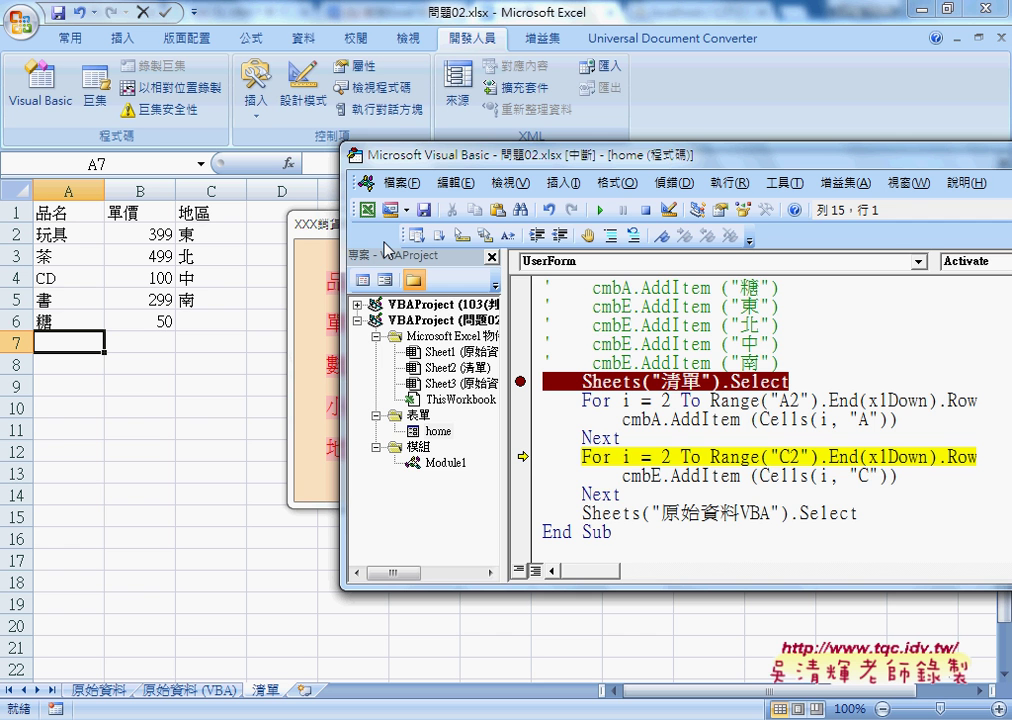
Step through the region loop and continue until Sheets("原始資料VBA").Select raises error 9.
key(F8)
key(F8)
key(F8)
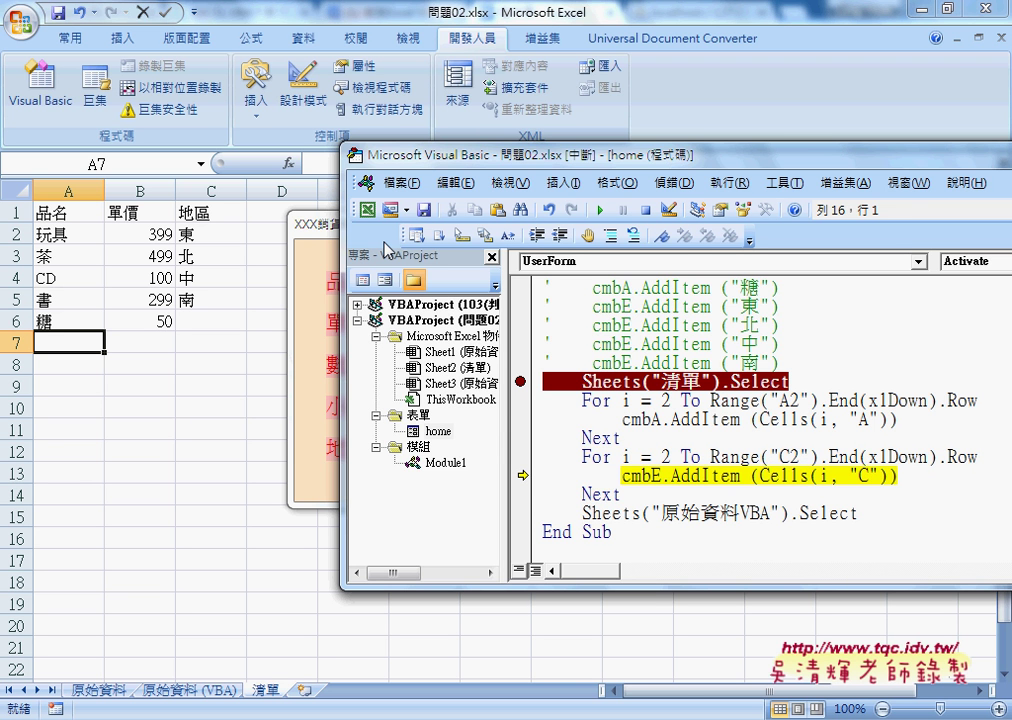
key(F8)
key(F8)
key(F8)
key(F8)
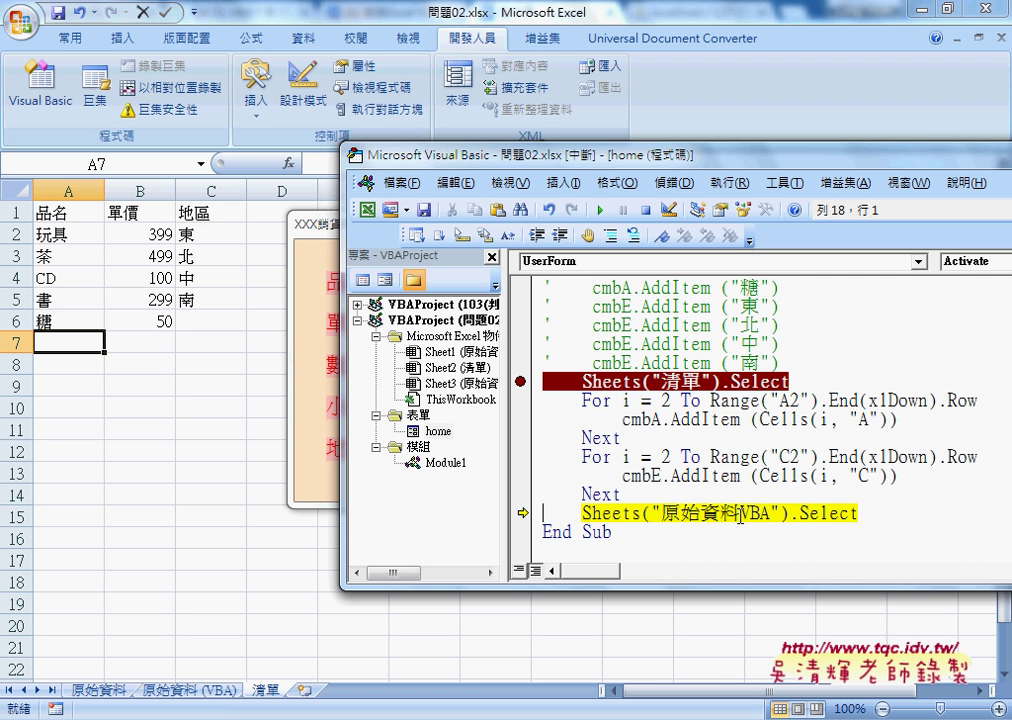
drag(651, 513, 783, 514)
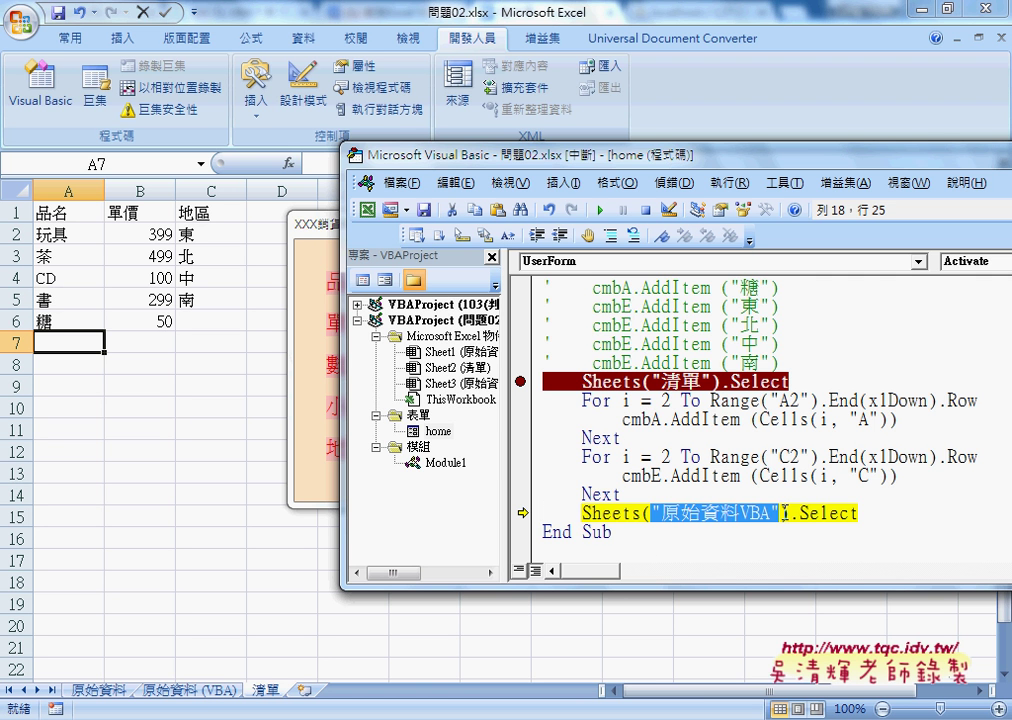
mouse_move(734, 465)
key(F8)
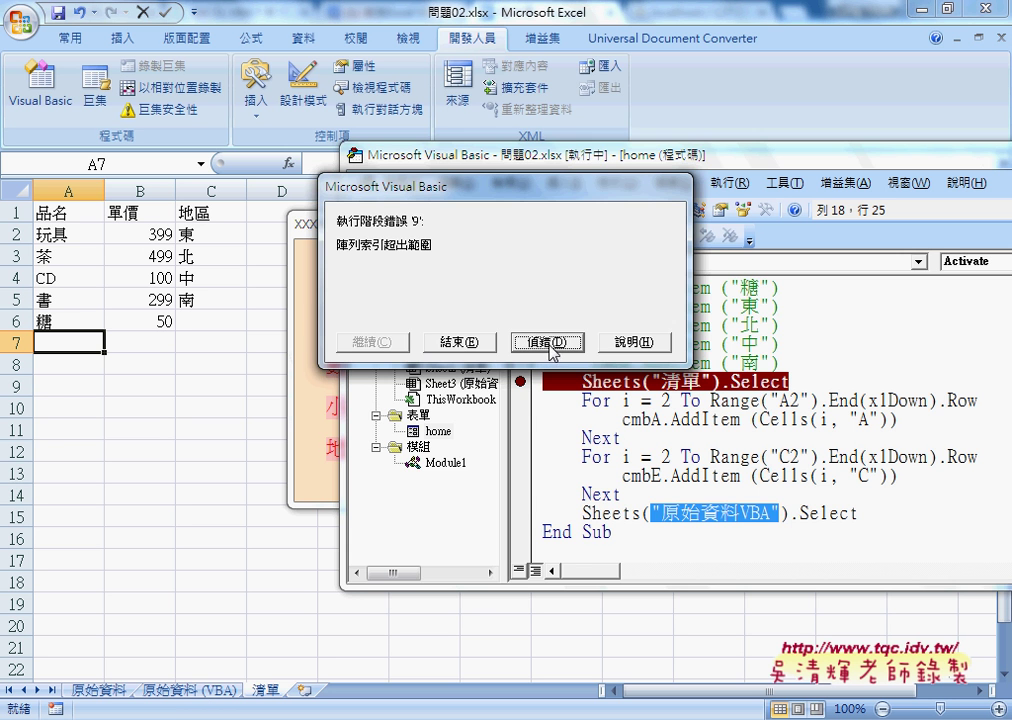
Debug the failing line, changing Sheets("原始資料VBA").Select to Sheets(2).Select, and finish running.
click(547, 343)
click(732, 513)
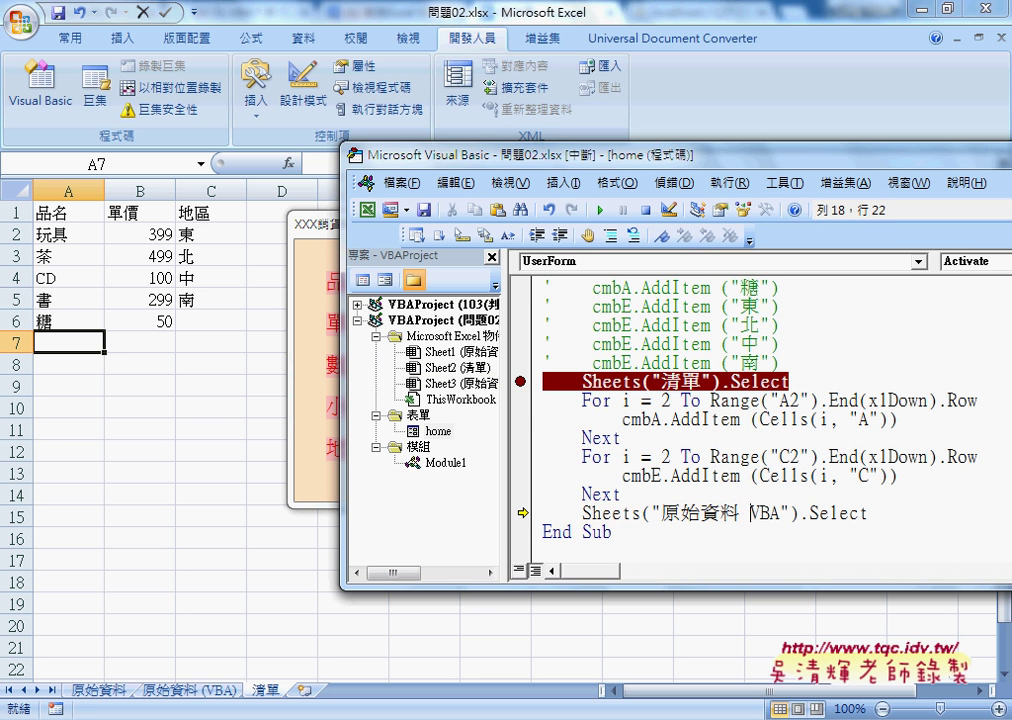
key(F5)
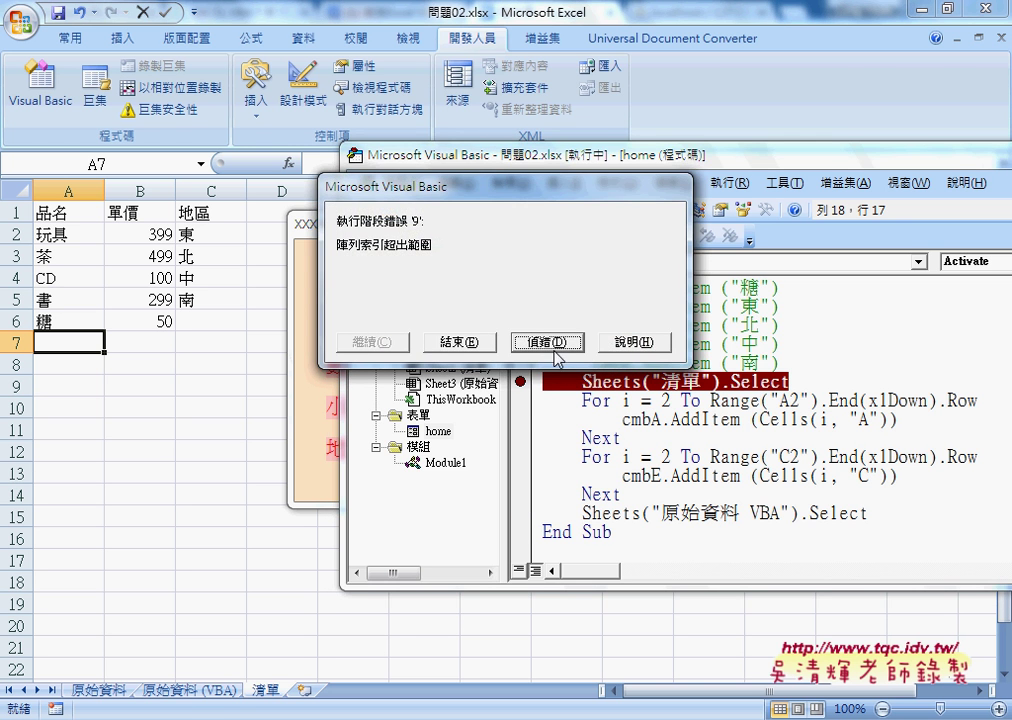
click(548, 344)
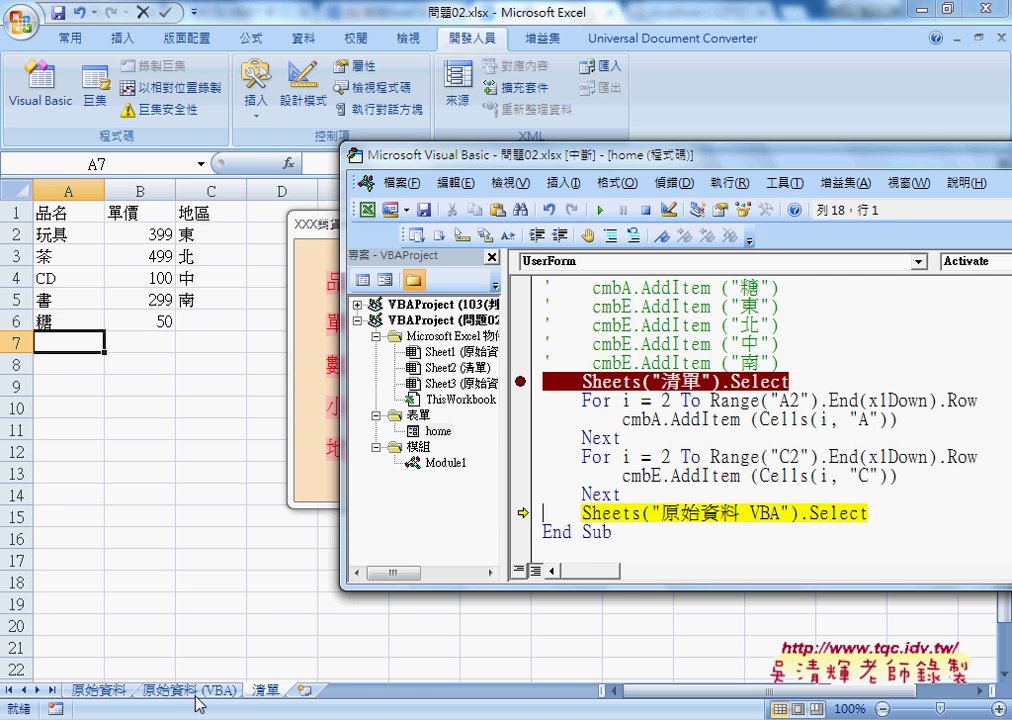
click(647, 513)
drag(651, 513, 790, 512)
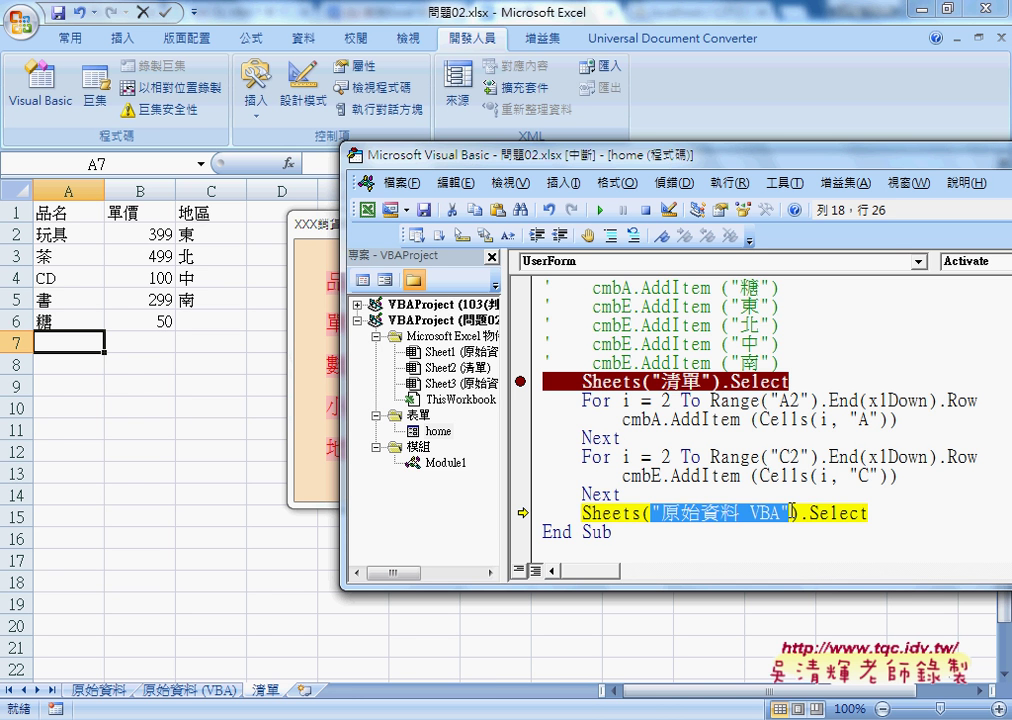
text(2)
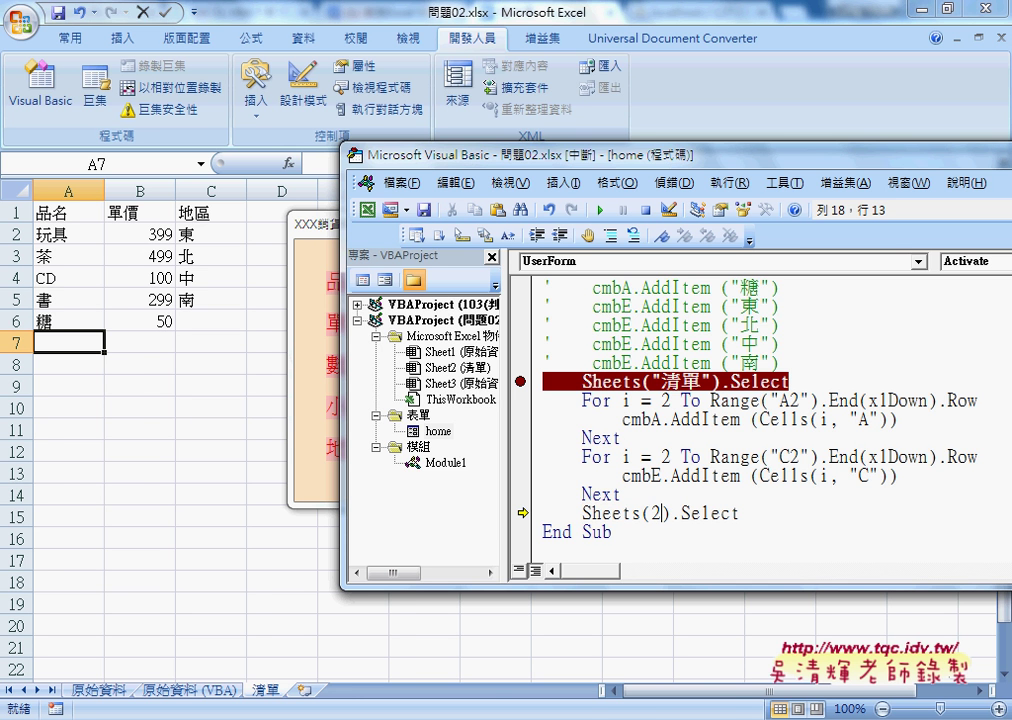
key(F8)
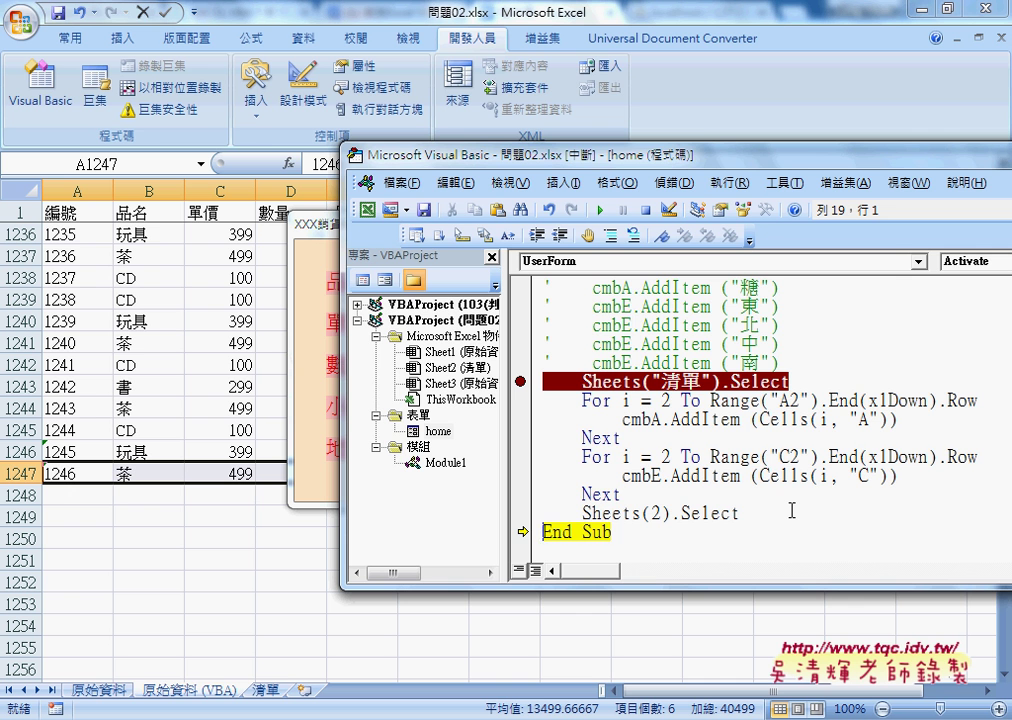
key(F8)
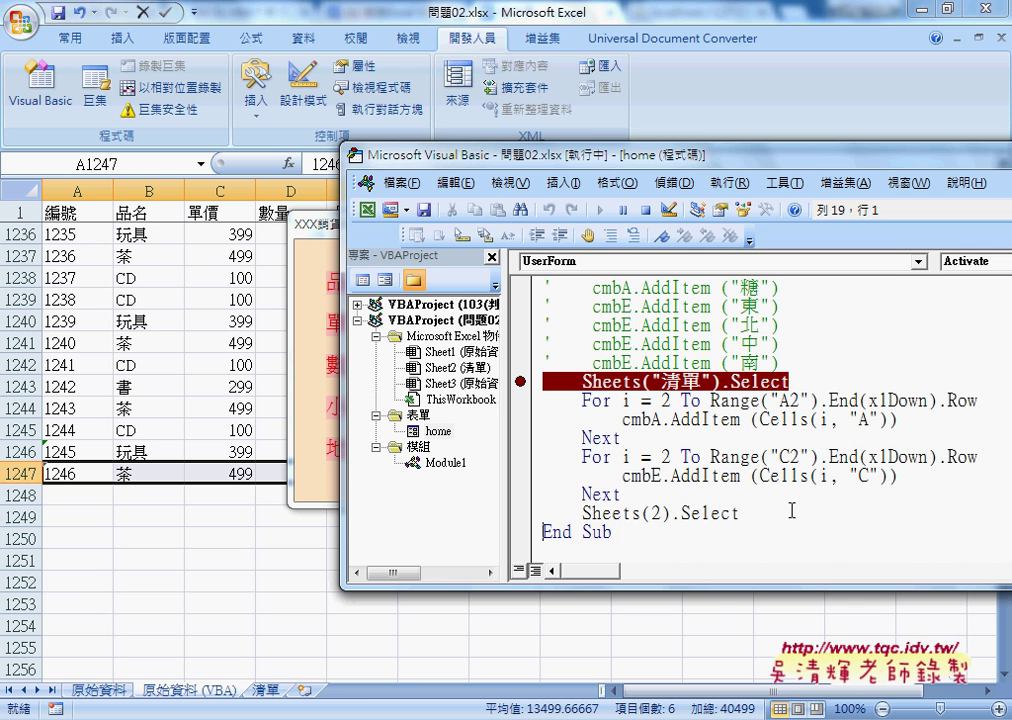
Check the form's product and region lists, close the form, and go to the 清單 sheet.
click(285, 222)
drag(321, 226, 175, 226)
click(404, 278)
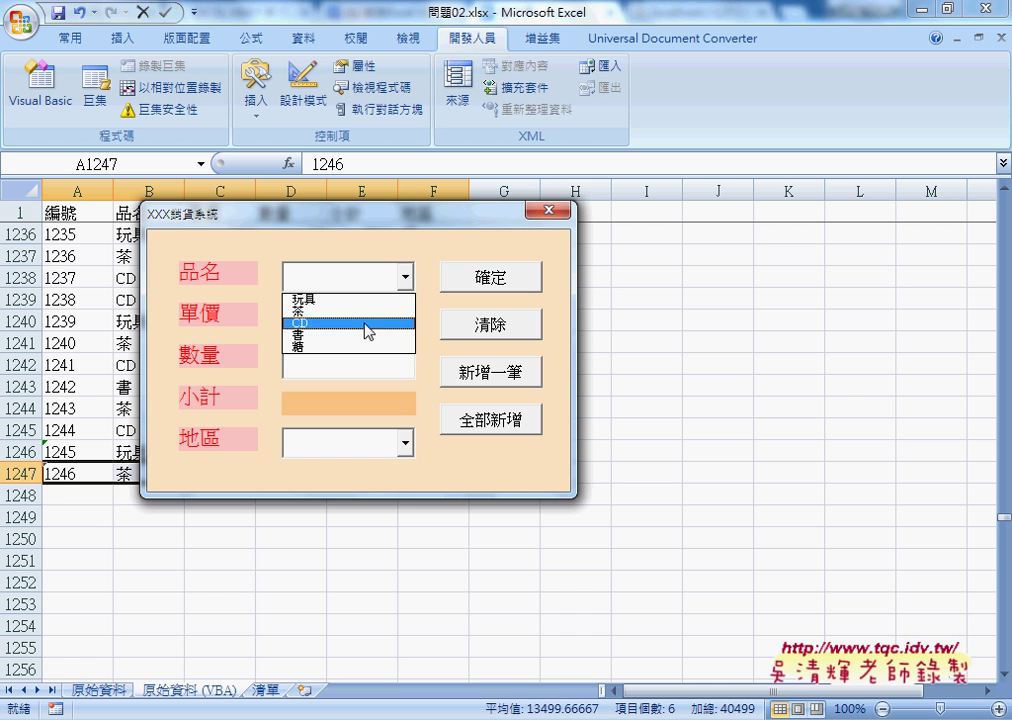
click(405, 443)
click(405, 443)
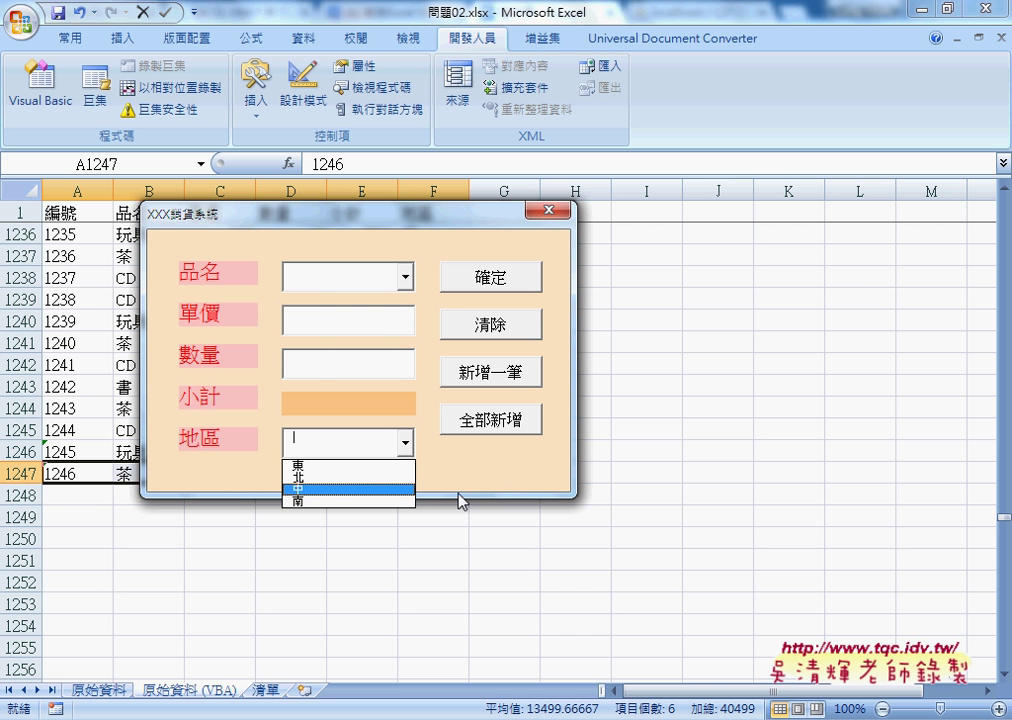
click(500, 468)
click(548, 214)
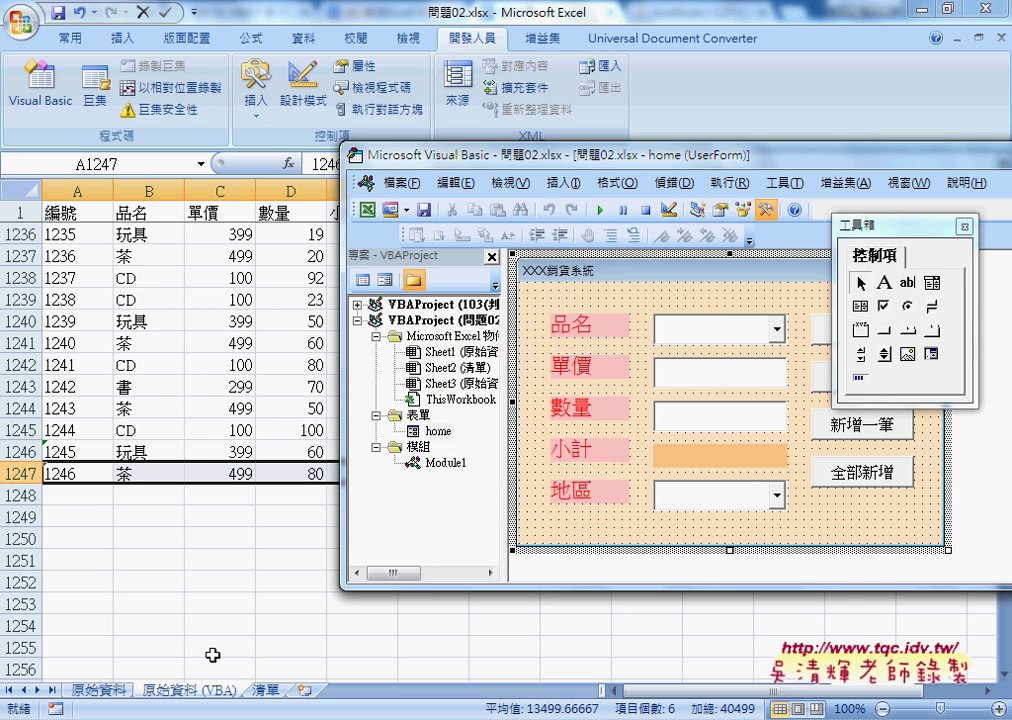
click(266, 691)
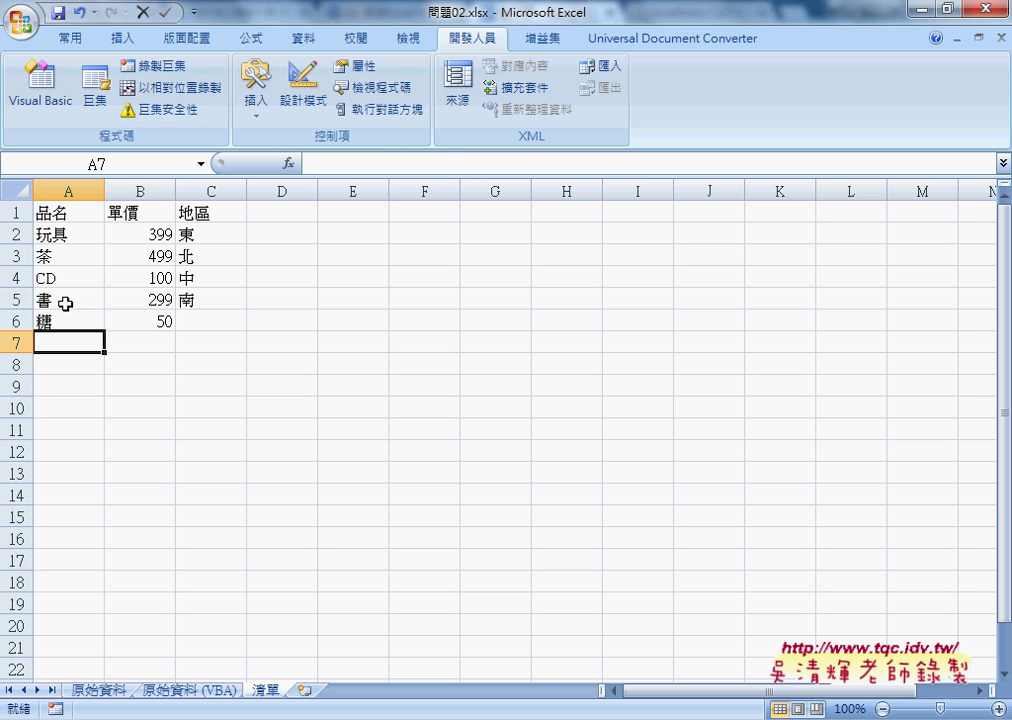
Add the product 雜誌 in A7 with price 100 in B7.
text(;)
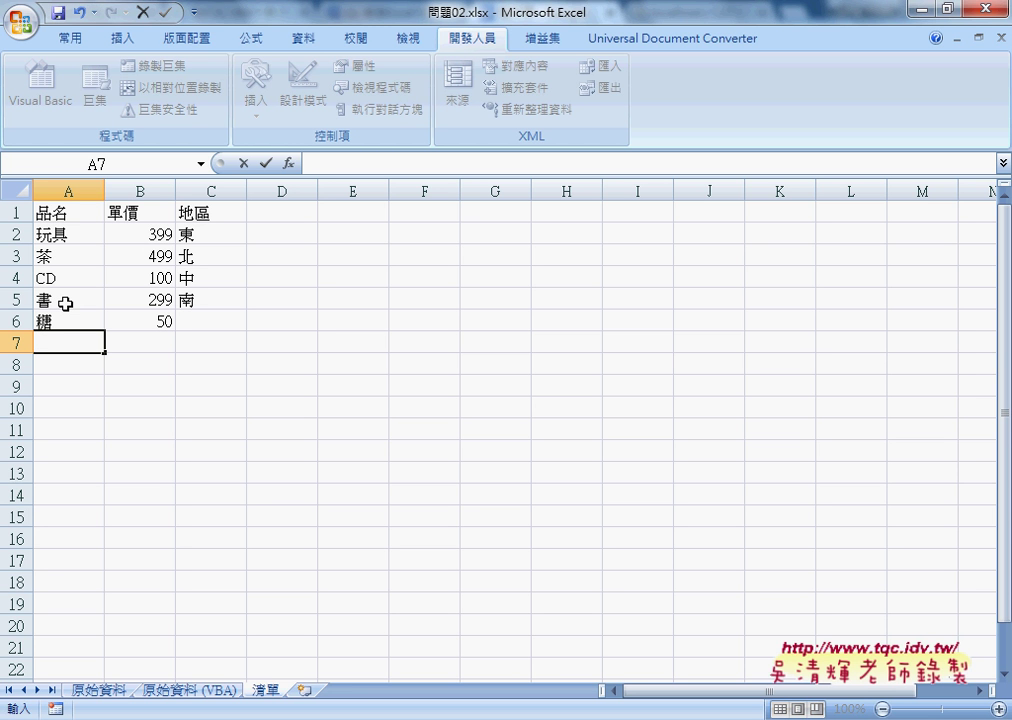
text(a2)
text(\)
key(BackSpace)
key(BackSpace)
key(BackSpace)
key(BackSpace)
text(雜)
text(誌)
key(Return)
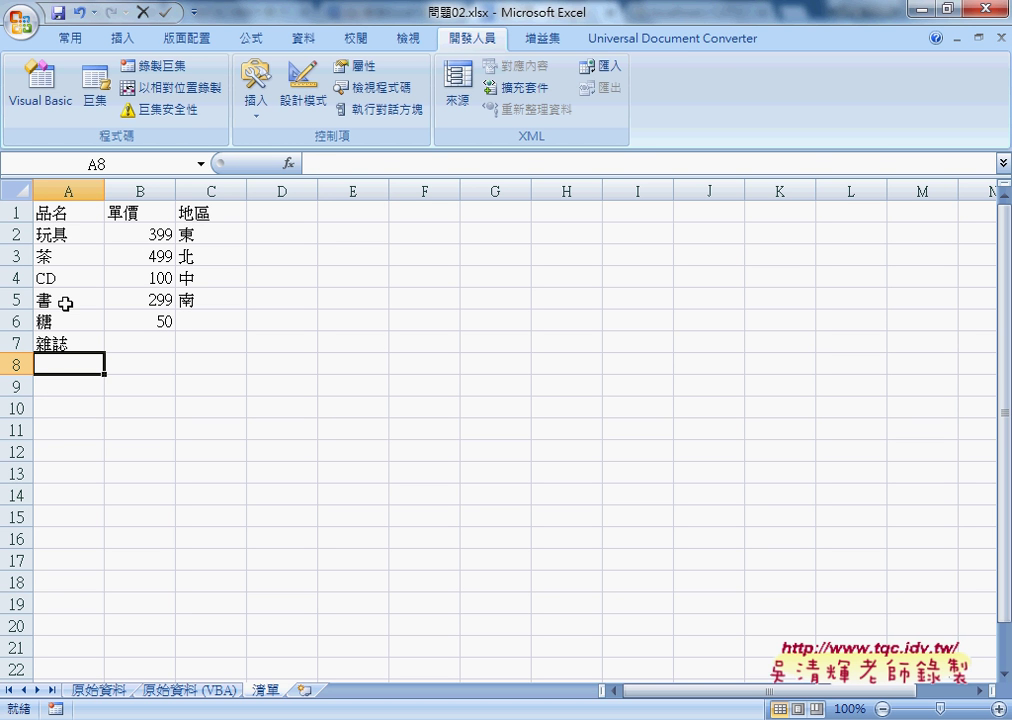
click(153, 343)
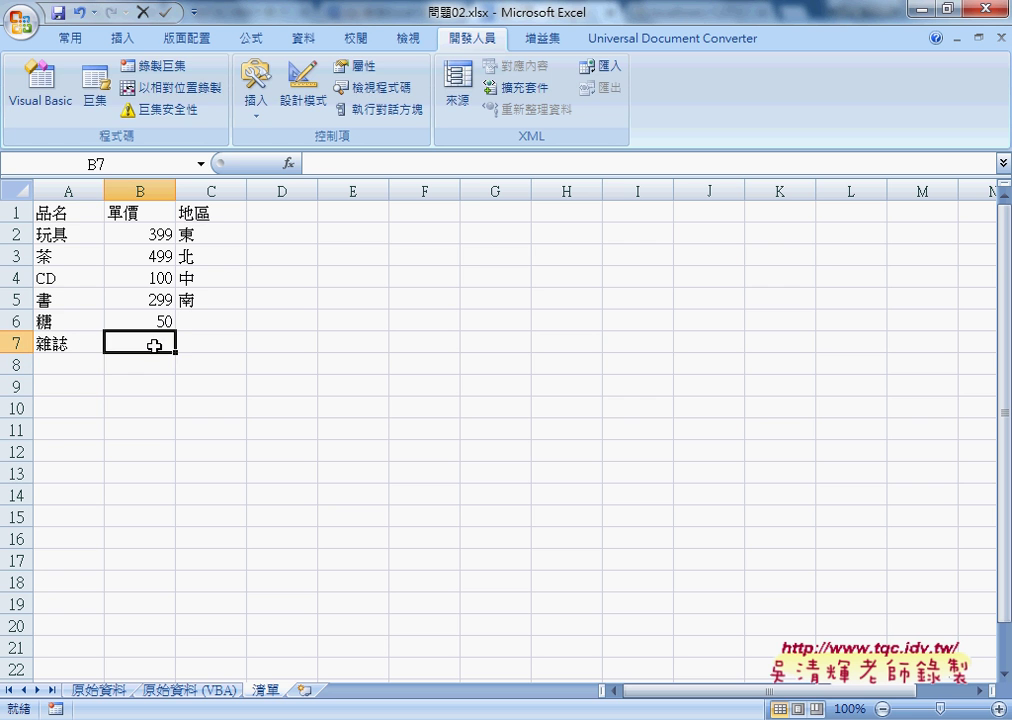
text(100)
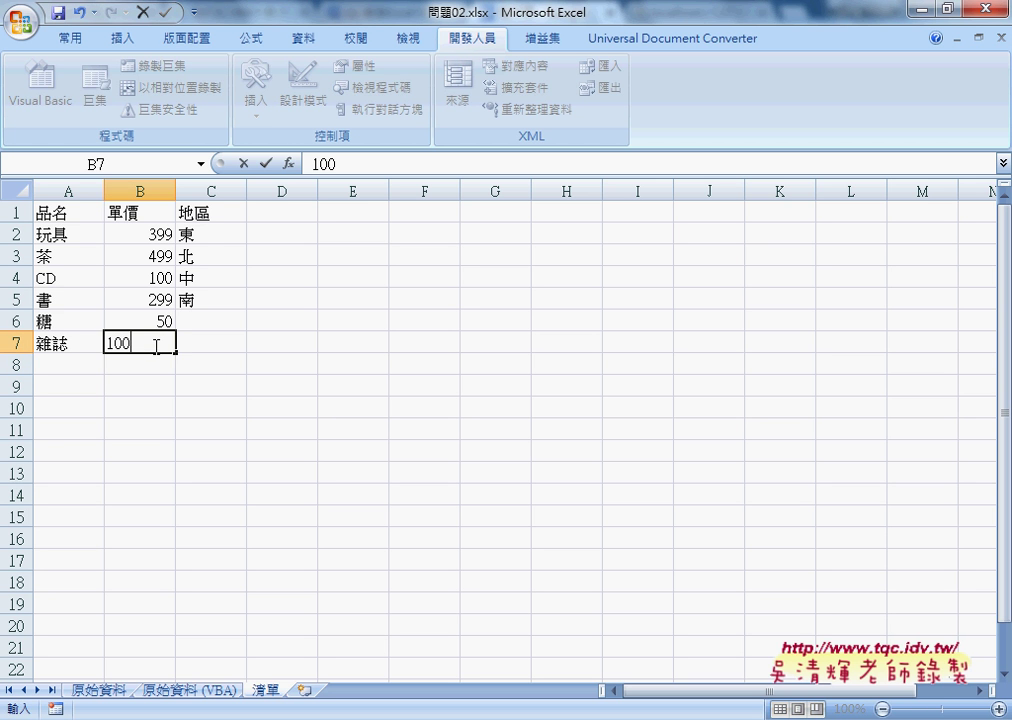
click(203, 321)
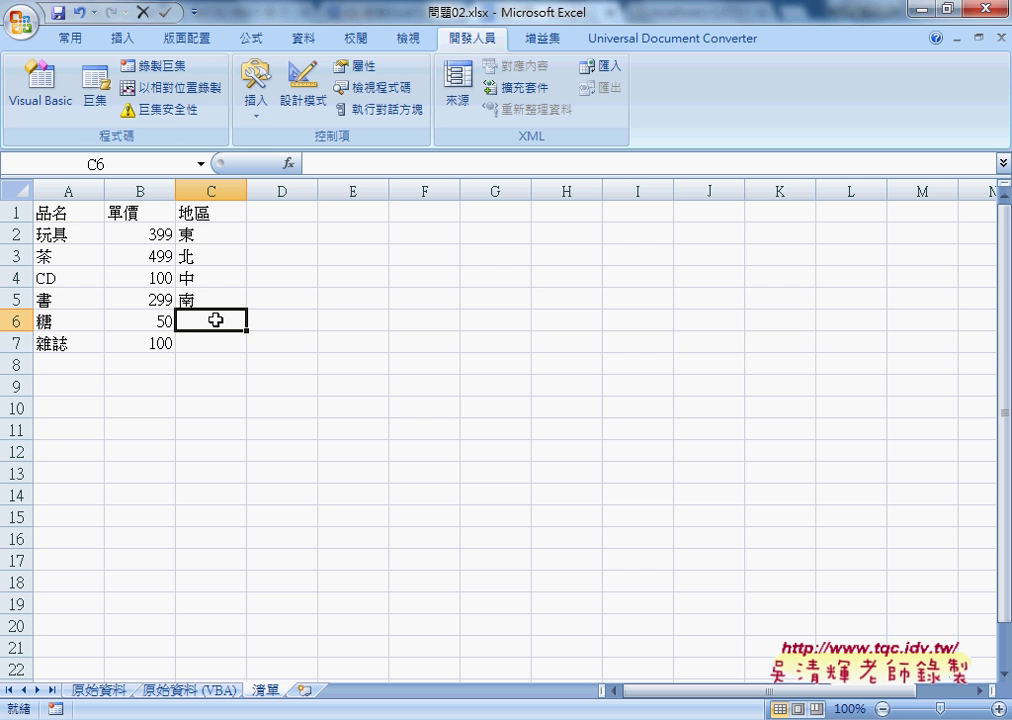
Enter the region 西 in cell C6.
text(希)
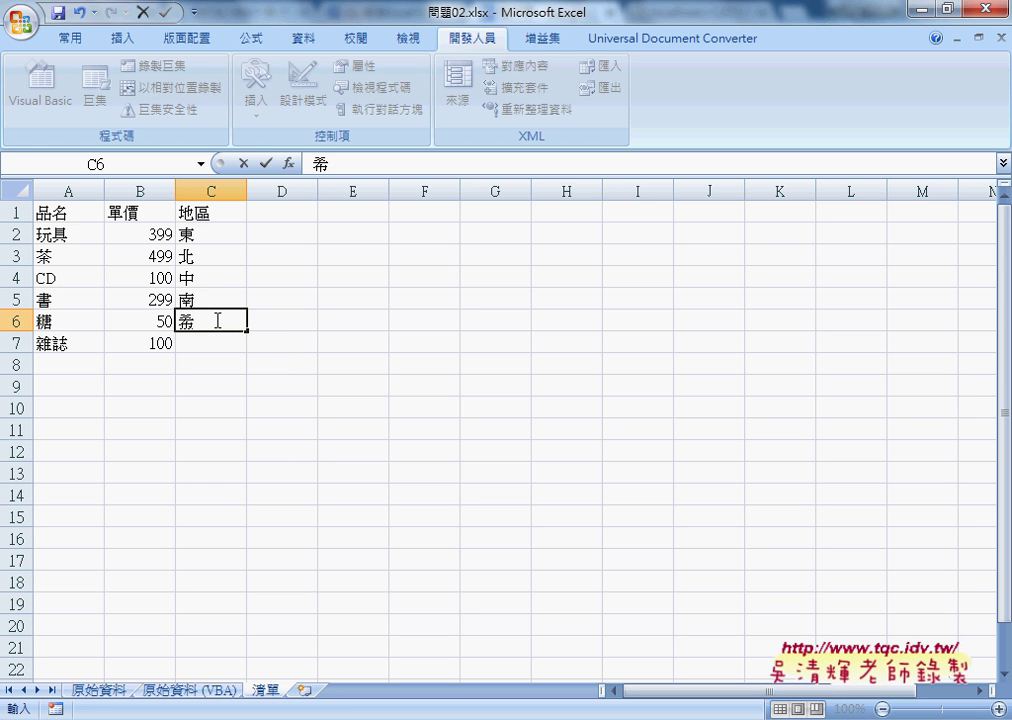
key(Down)
key(Return)
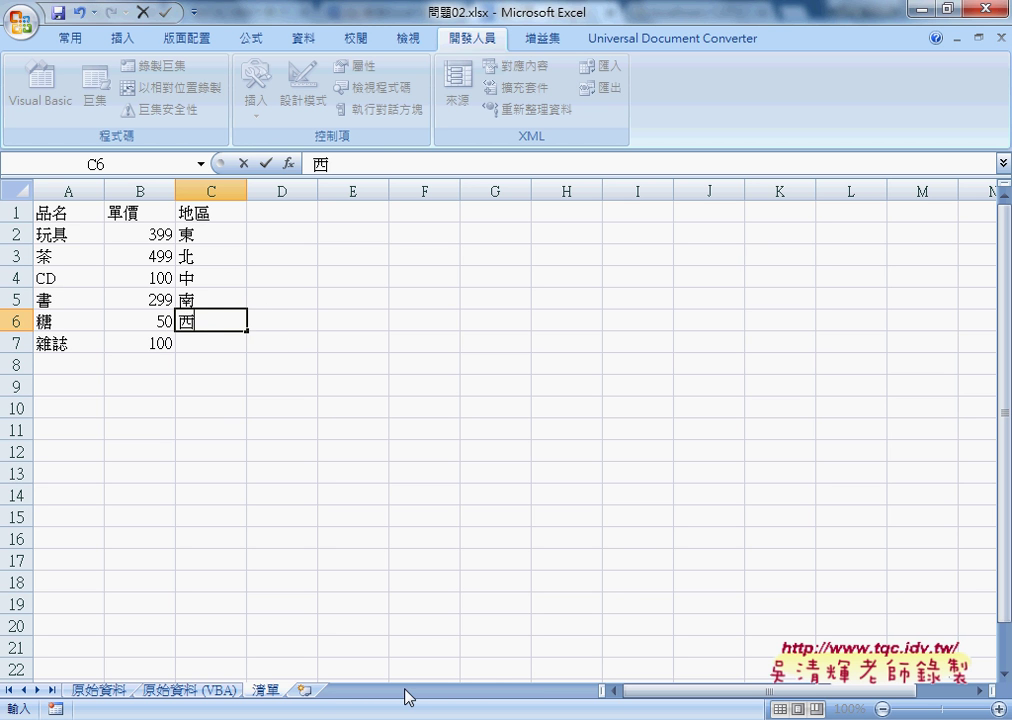
Run the sales form from the VBA editor and find its 品名 and 地區 lists empty.
mouse_move(404, 718)
click(486, 634)
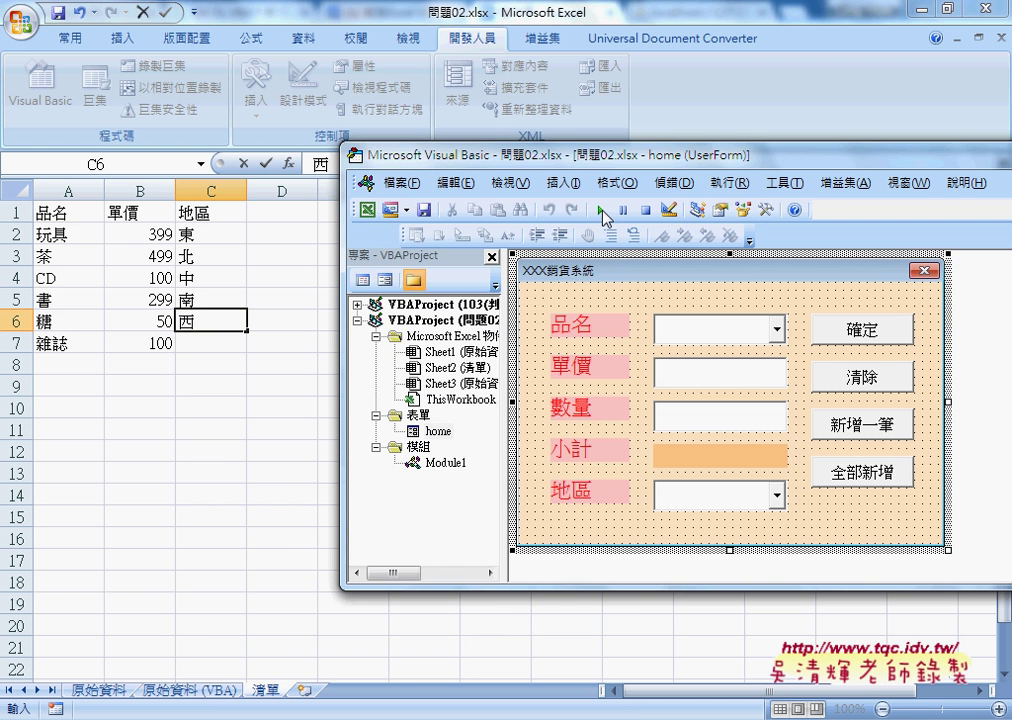
click(215, 544)
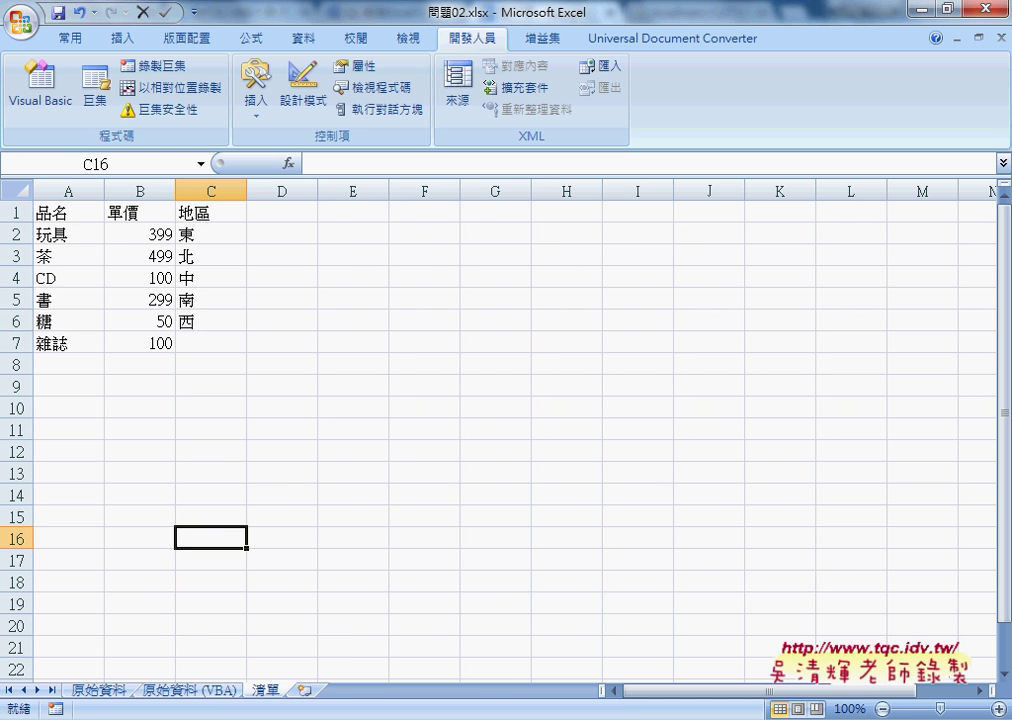
click(500, 590)
click(599, 210)
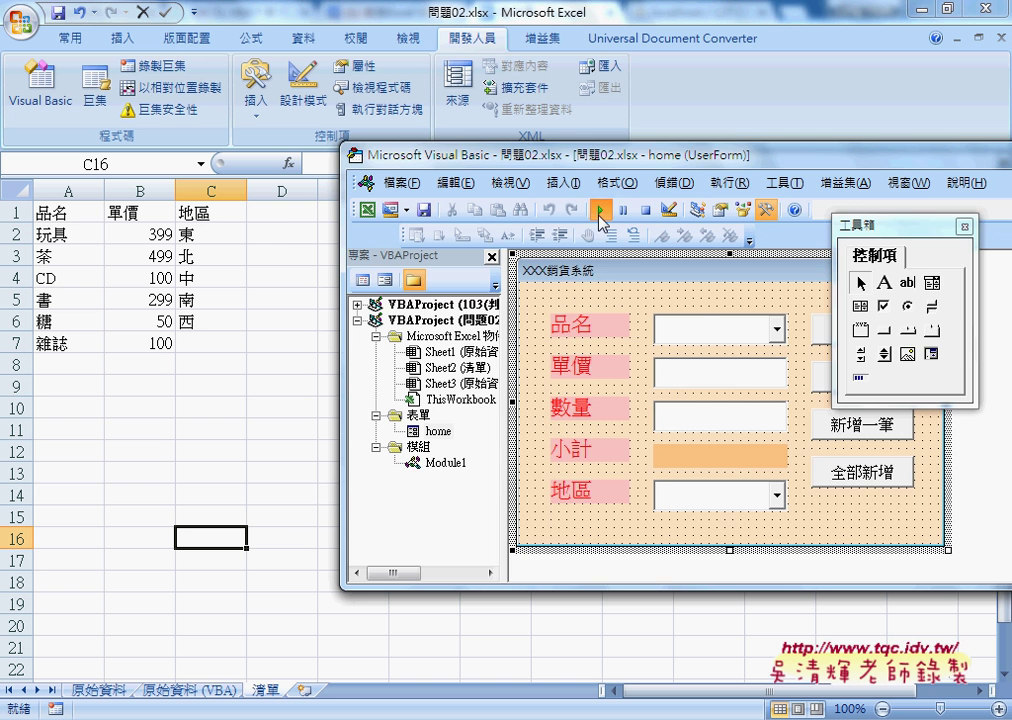
key(F5)
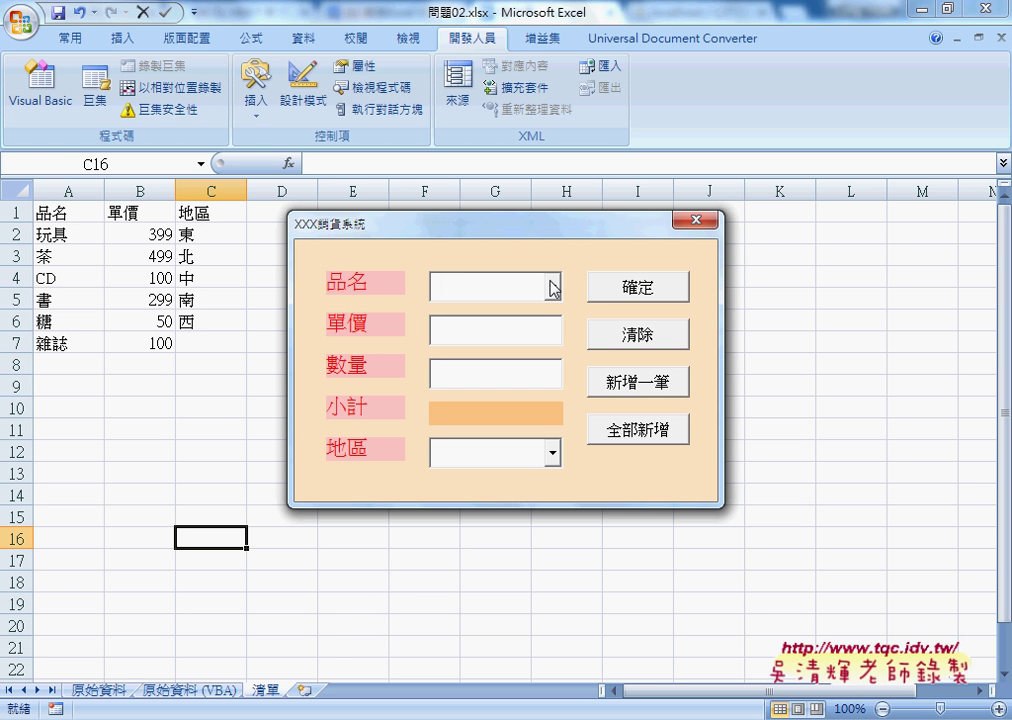
click(552, 287)
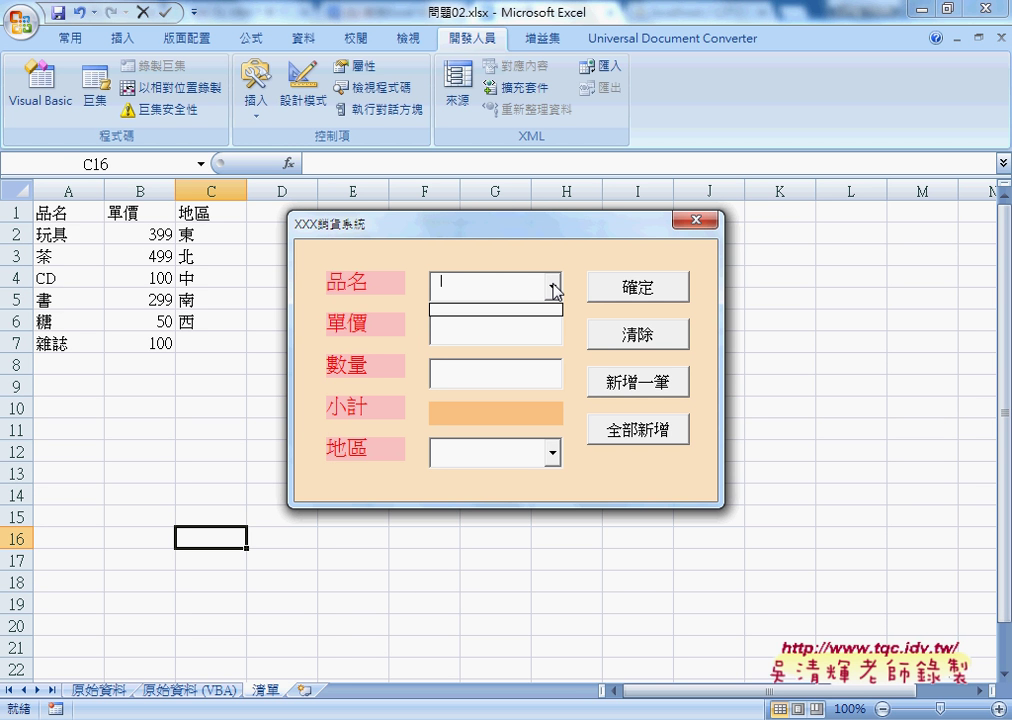
click(552, 287)
click(553, 455)
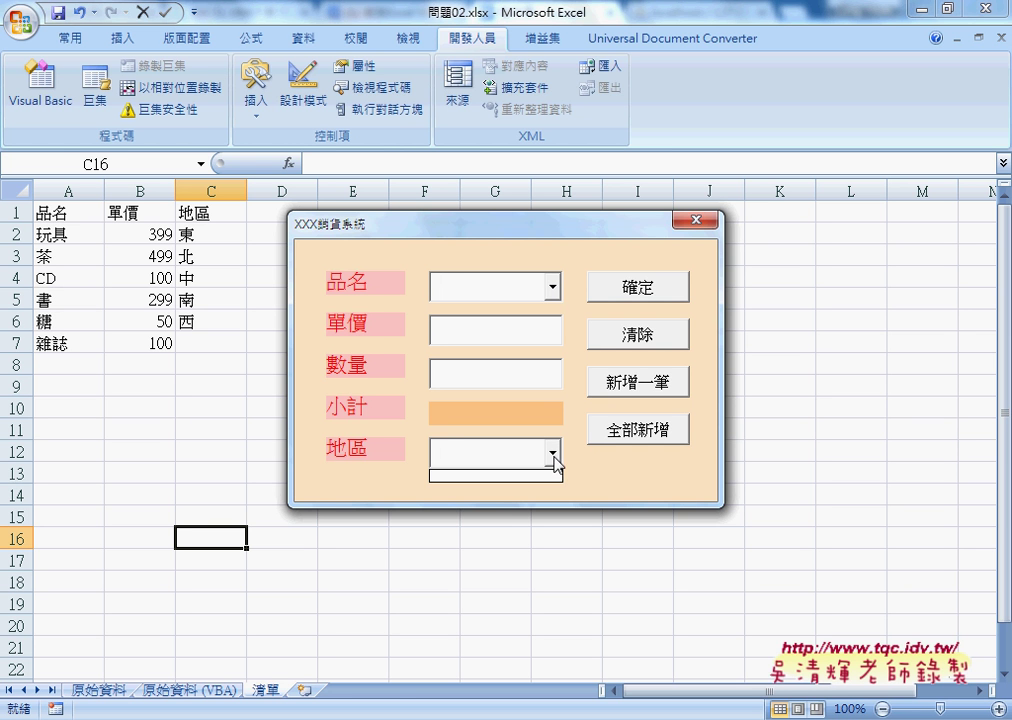
click(553, 456)
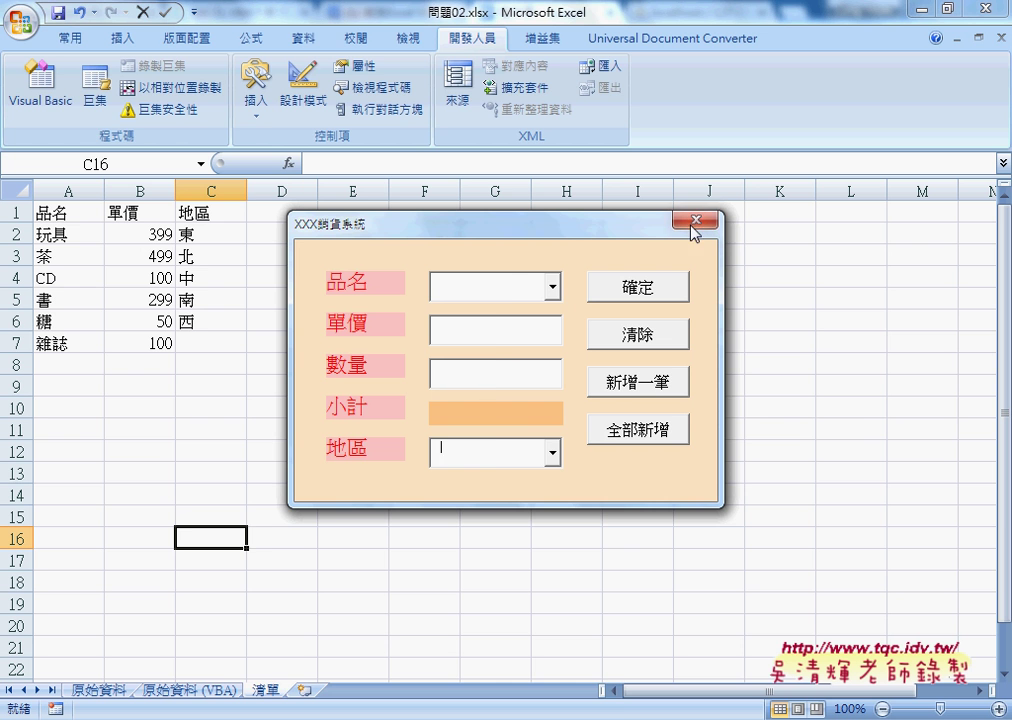
Remove the breakpoint on Sheets("清單").Select and resume the list-loading code.
mouse_move(395, 715)
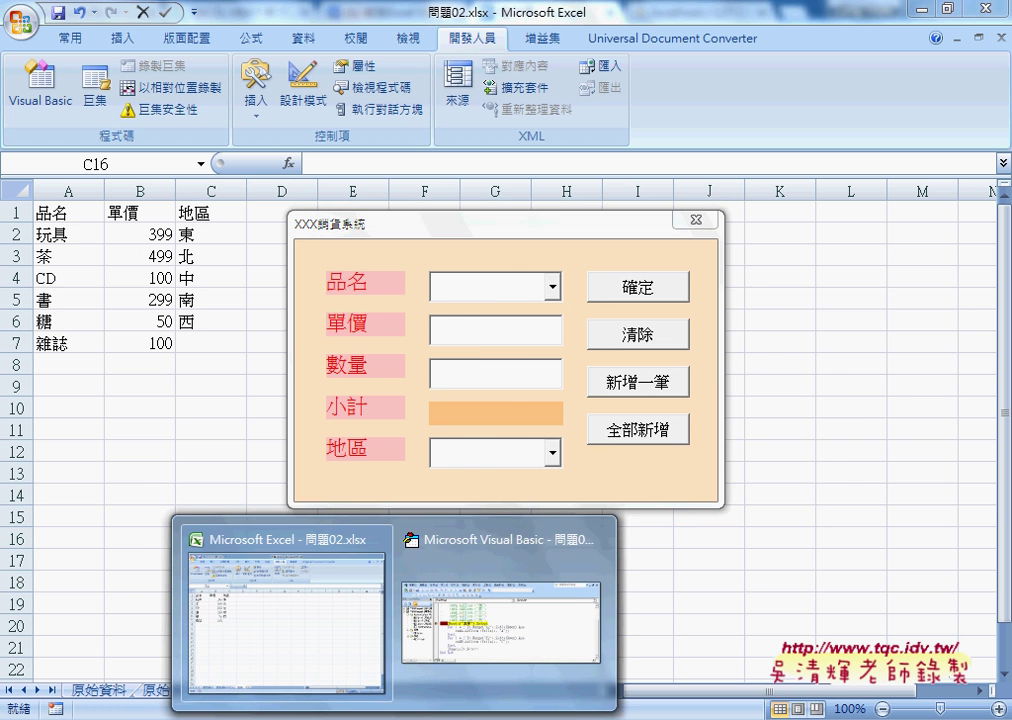
click(459, 625)
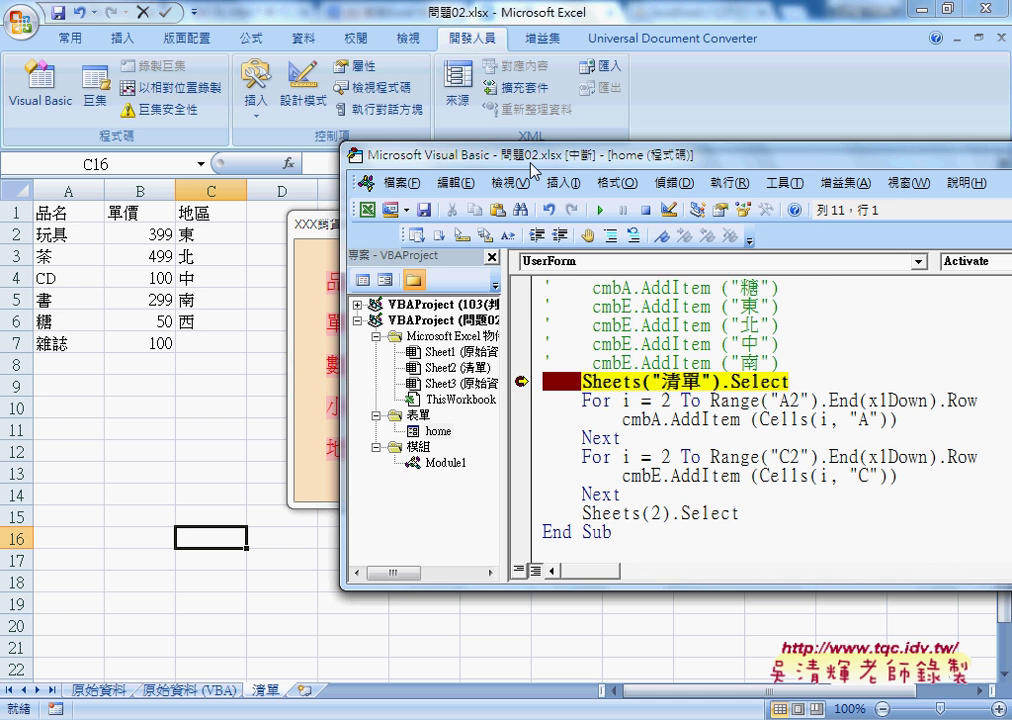
drag(420, 152, 506, 148)
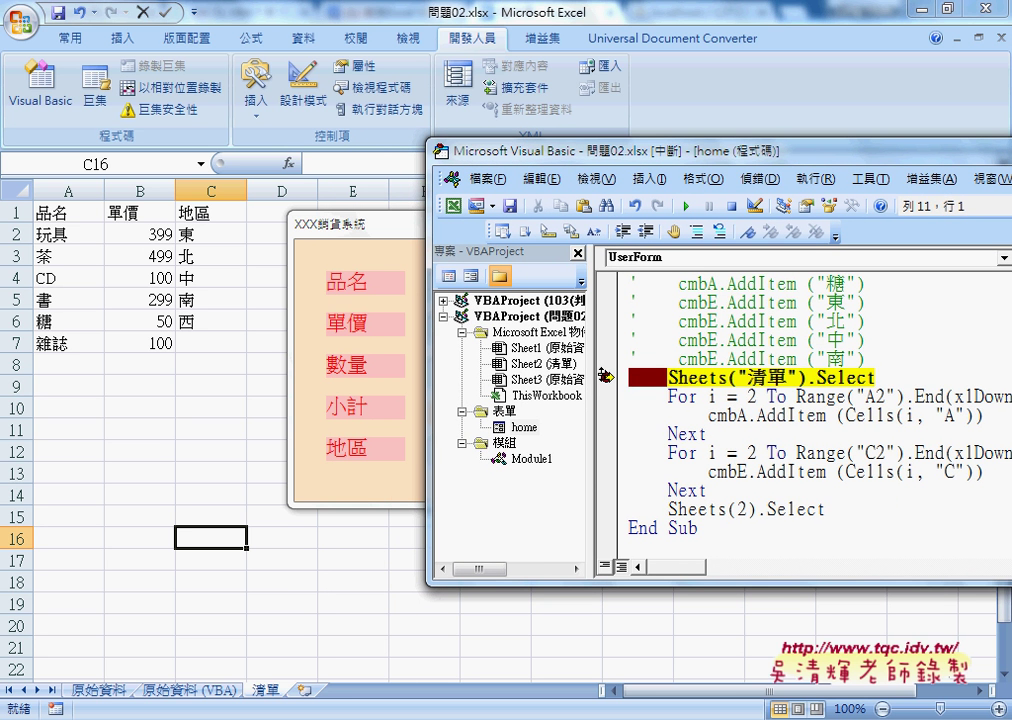
drag(606, 376, 632, 377)
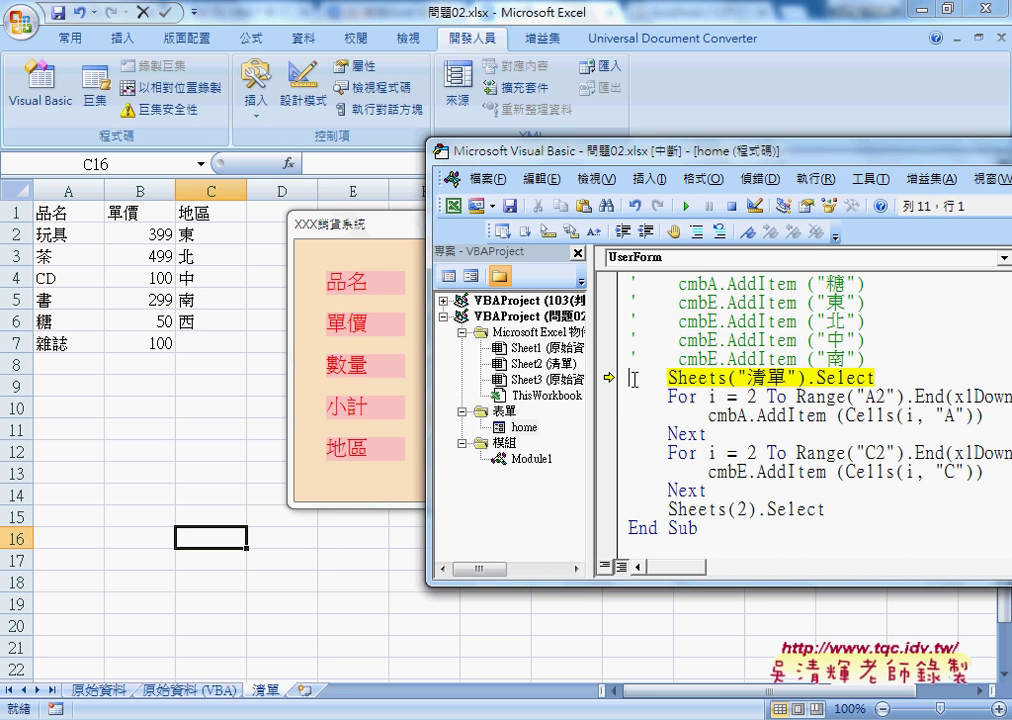
click(686, 207)
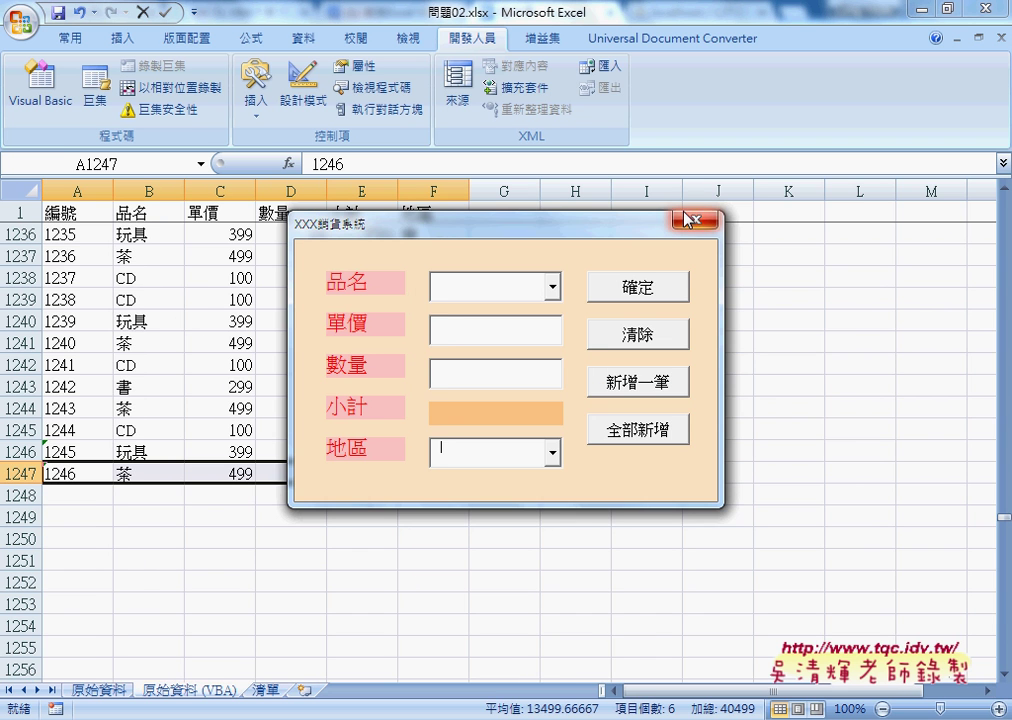
Choose 雜誌 for 品名 and 西 for 地區, then move through the 單價 and 數量 fields.
click(552, 288)
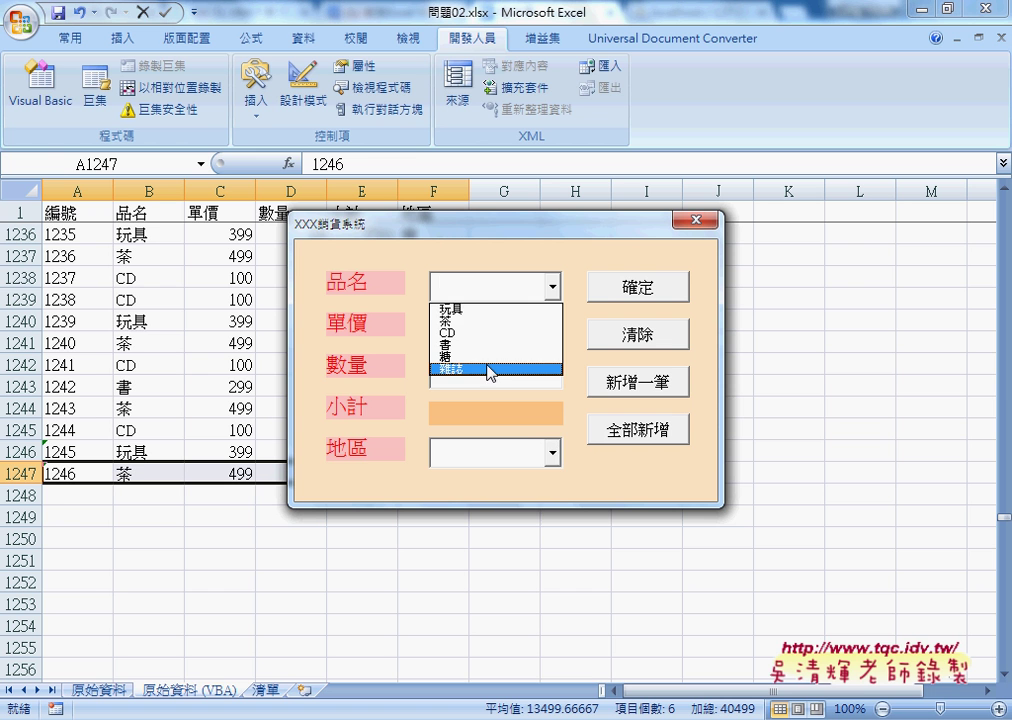
click(557, 454)
click(557, 456)
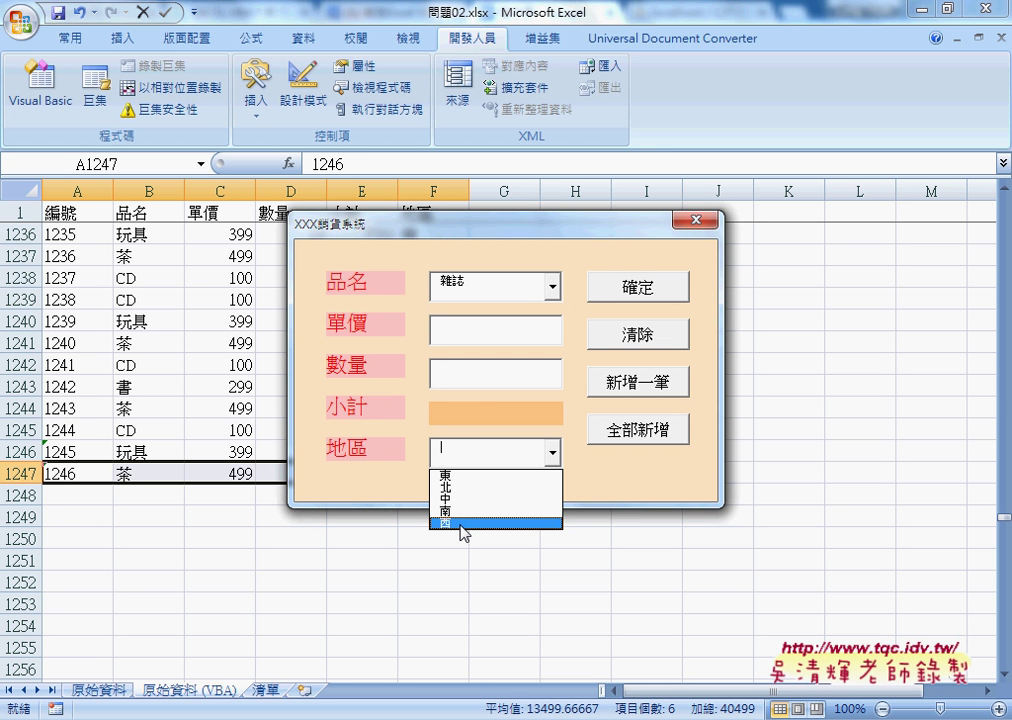
click(461, 523)
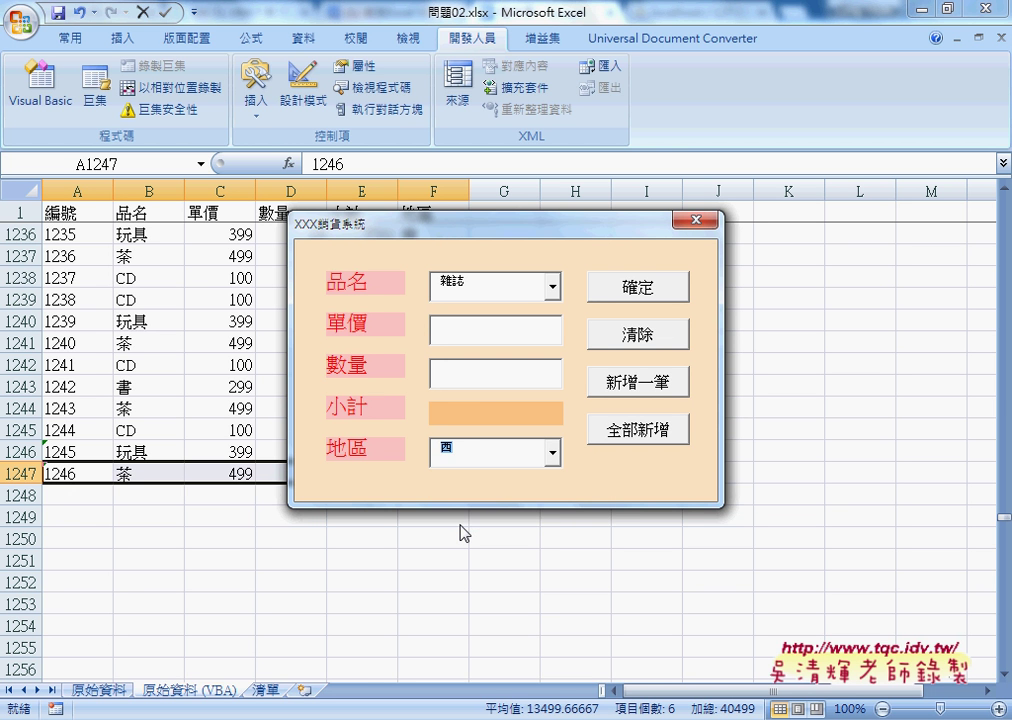
click(484, 330)
click(550, 287)
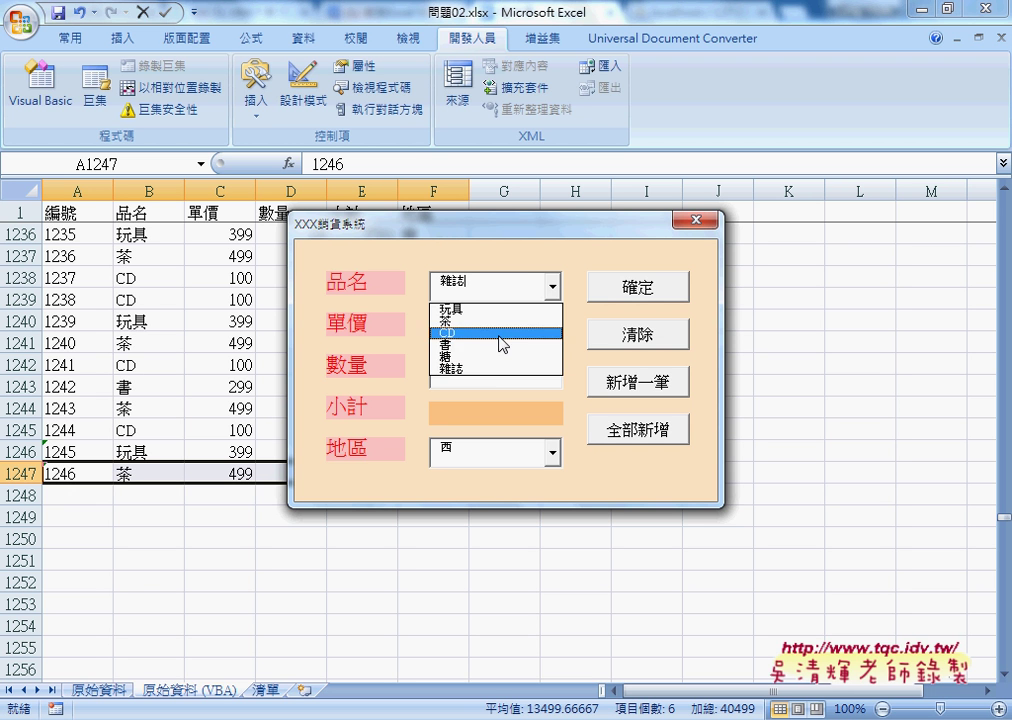
click(445, 282)
click(456, 334)
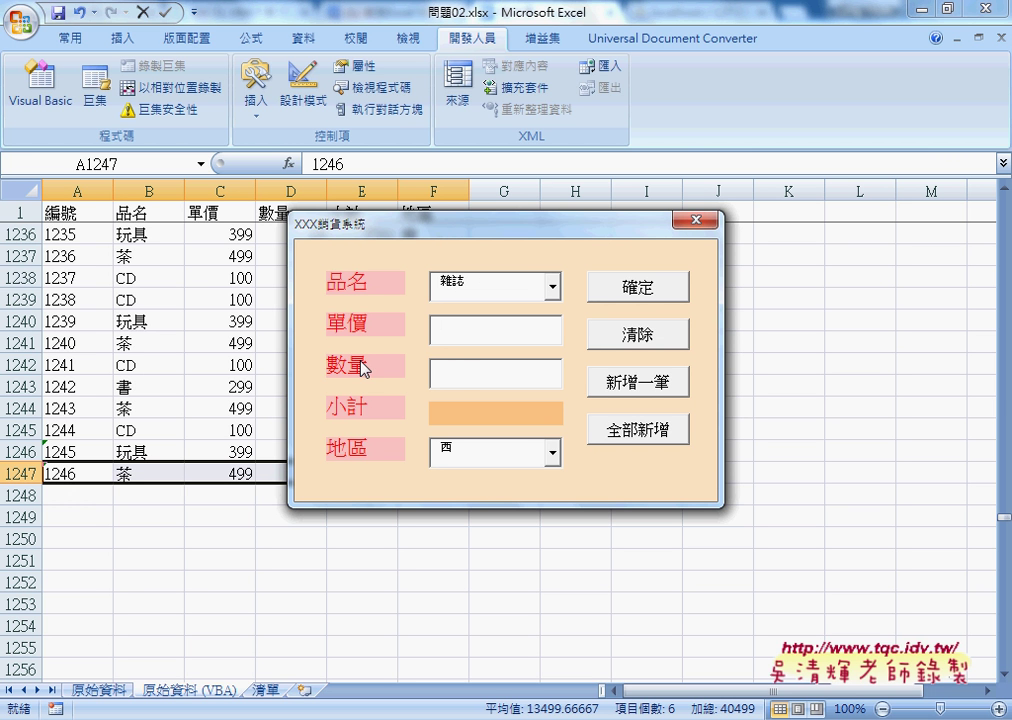
click(466, 383)
Drag the sales form right to uncover the last record, 編號 1246 in row 1247.
drag(583, 229, 785, 224)
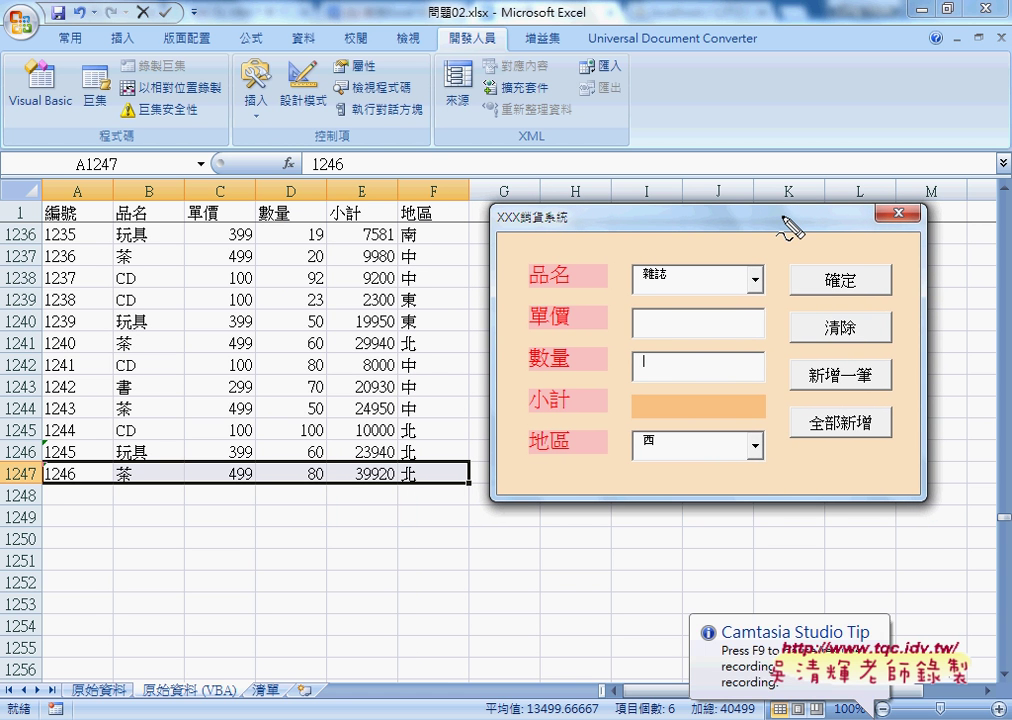
drag(688, 476, 612, 460)
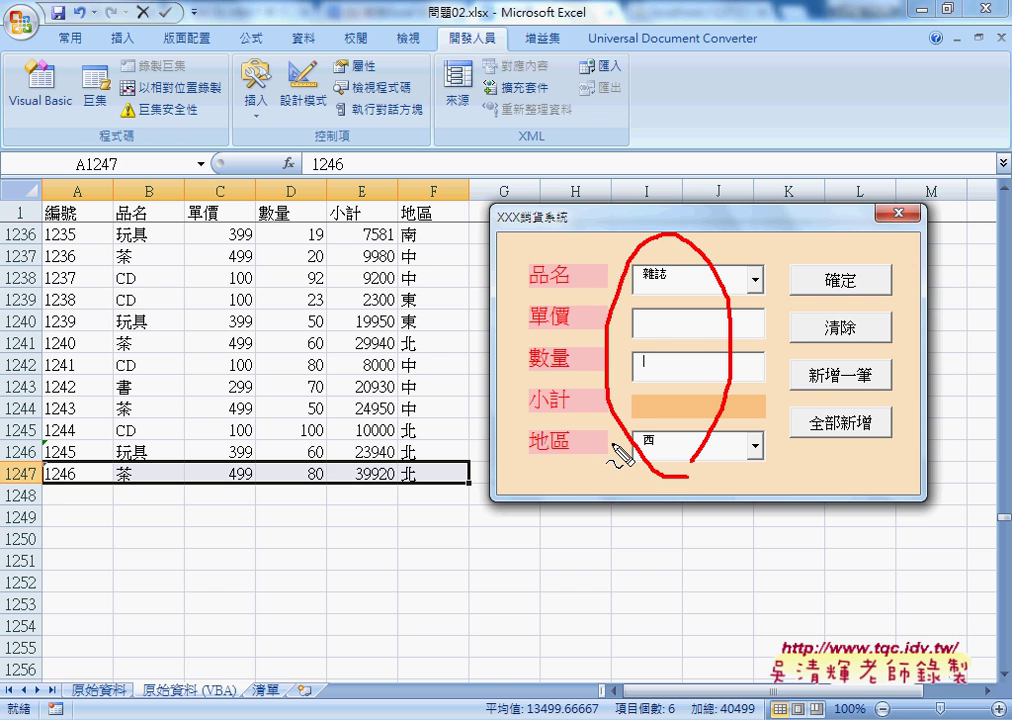
mouse_move(608, 402)
mouse_down()
mouse_move(487, 466)
mouse_move(510, 478)
mouse_up()
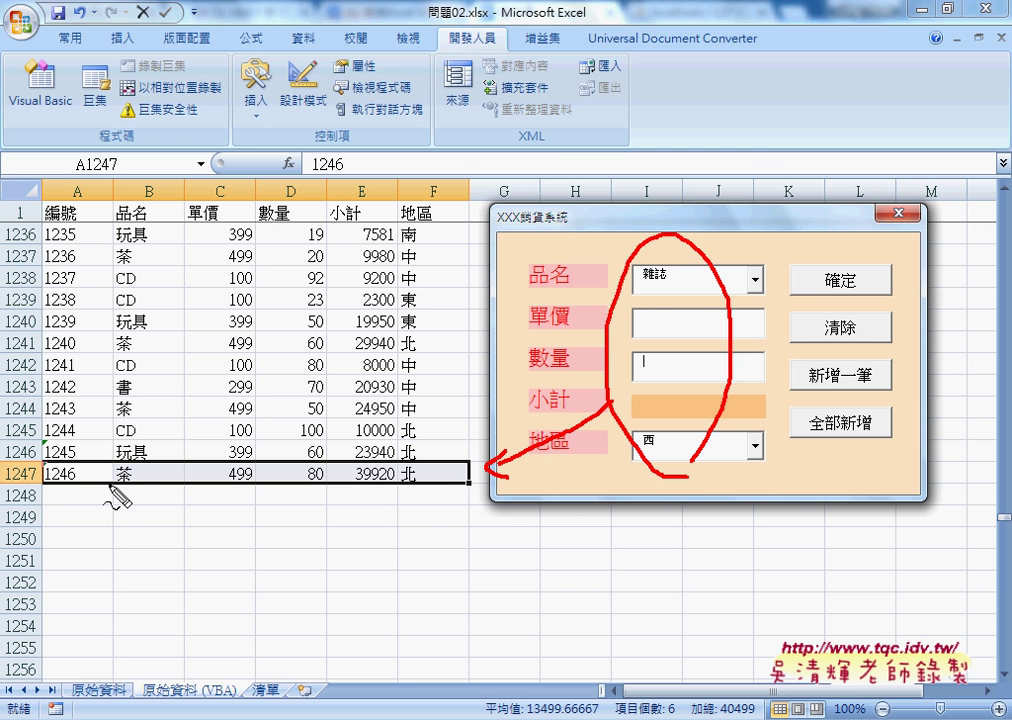
drag(108, 488, 442, 510)
drag(143, 507, 452, 507)
drag(88, 492, 88, 512)
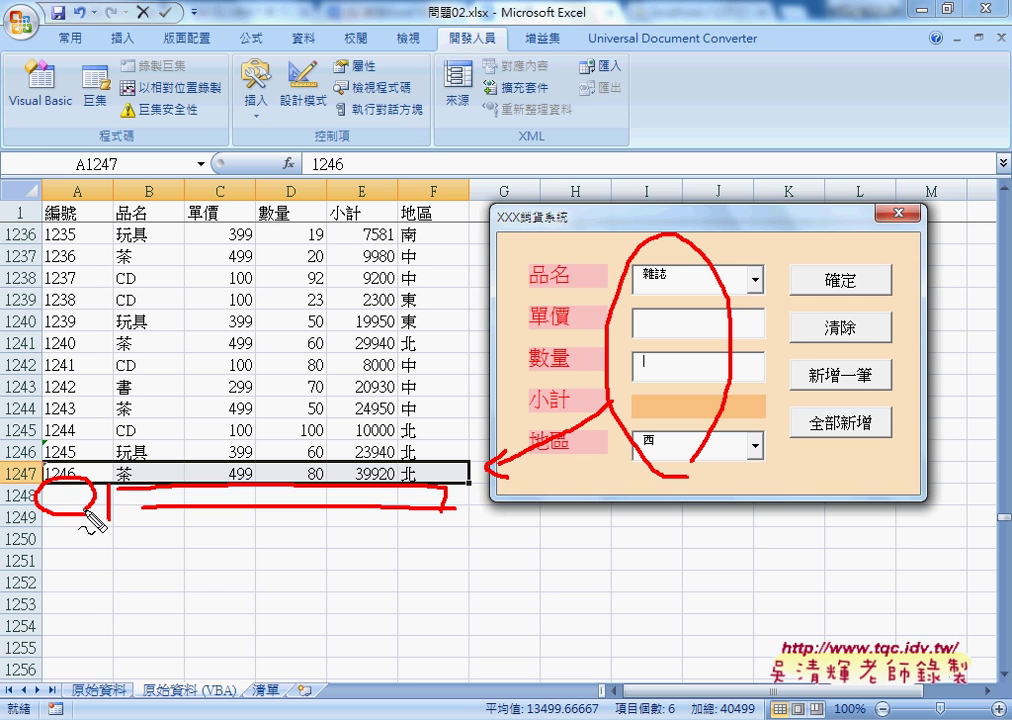
drag(526, 250, 555, 262)
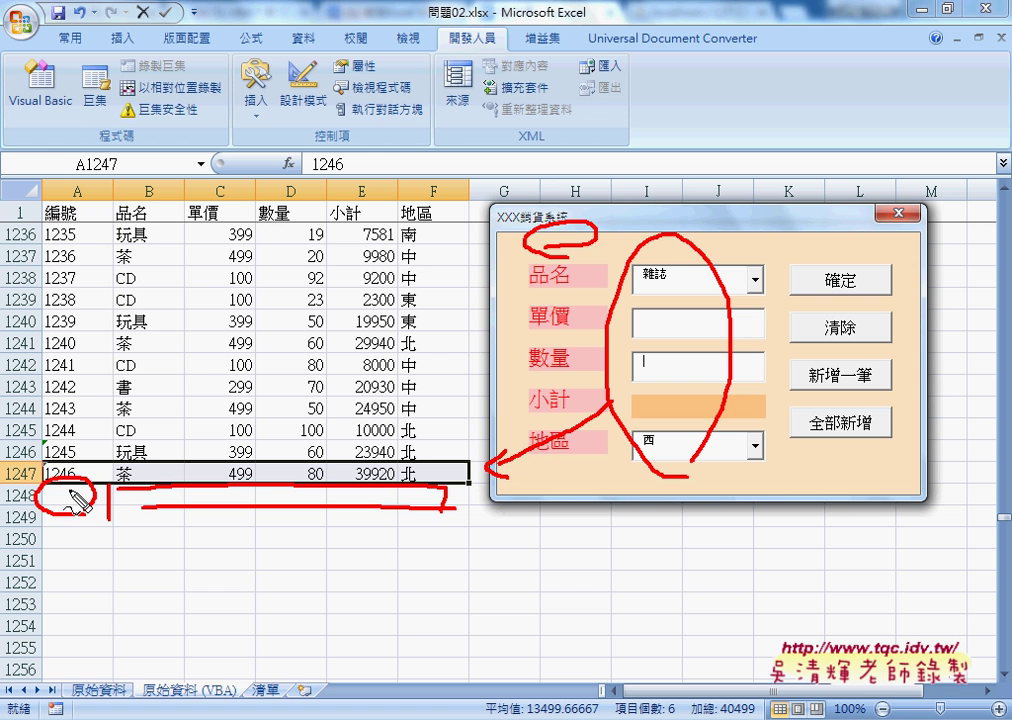
drag(88, 468, 62, 503)
mouse_move(101, 460)
mouse_down()
mouse_move(102, 479)
mouse_move(110, 468)
mouse_up()
mouse_move(8, 481)
mouse_down()
mouse_move(33, 500)
mouse_move(9, 499)
mouse_move(78, 487)
mouse_up()
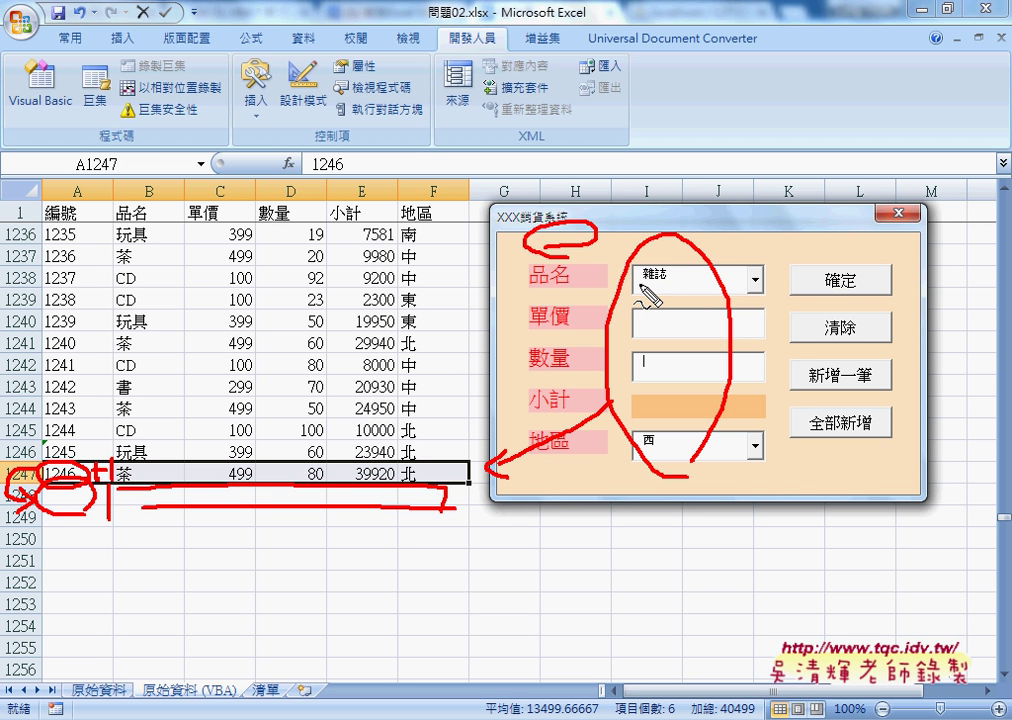
key(Escape)
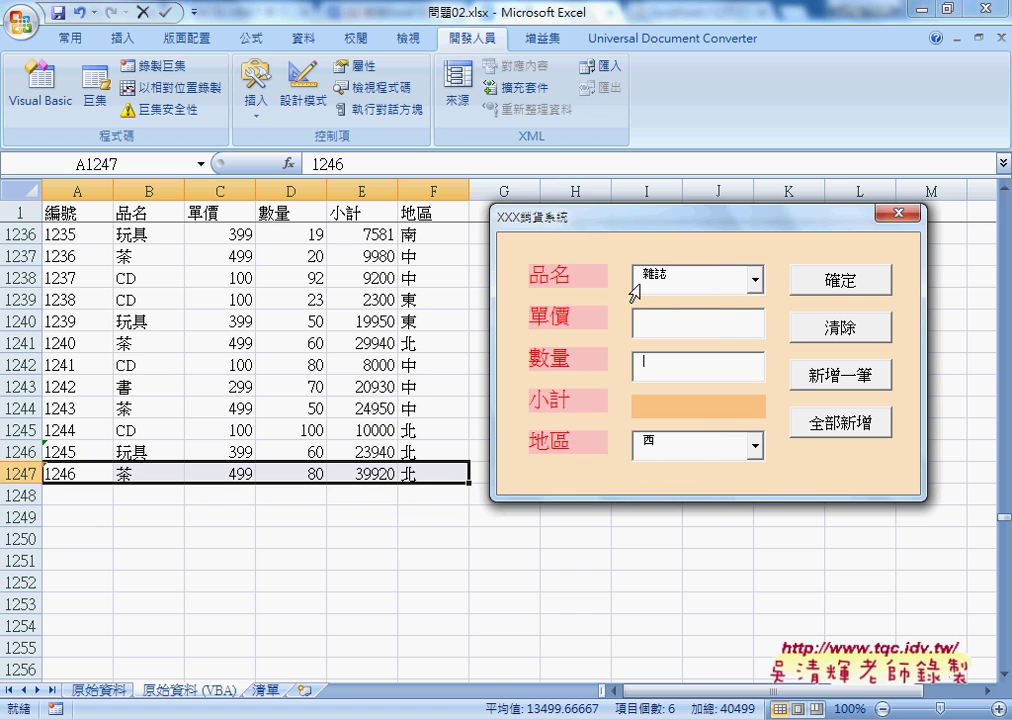